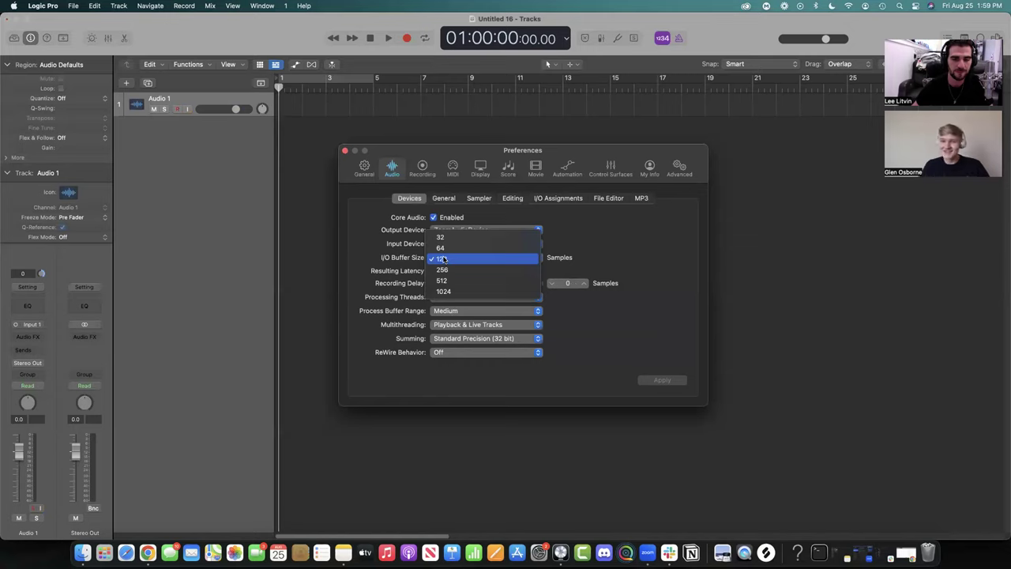
Close the audio preferences and collapse the Region and Track inspectors.
click(368, 194)
click(345, 150)
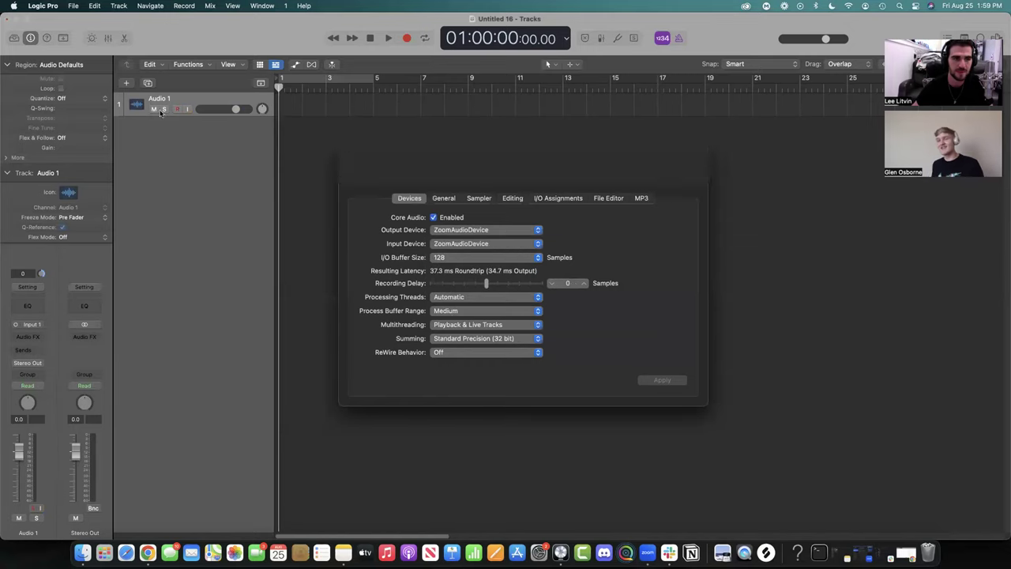
click(7, 64)
click(6, 85)
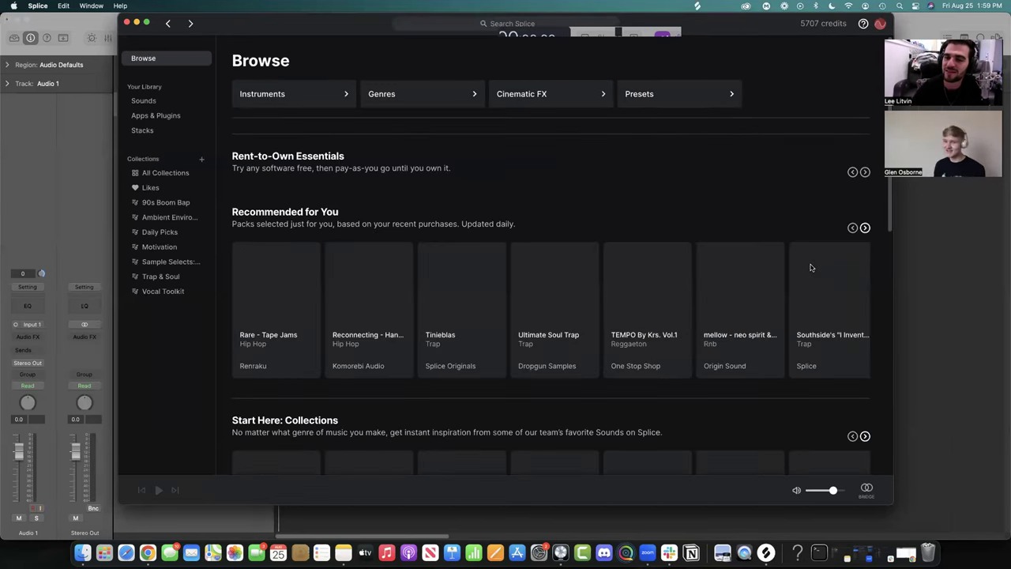
Open the Sounds section of the sample library in Splice and return to Logic Pro.
click(142, 101)
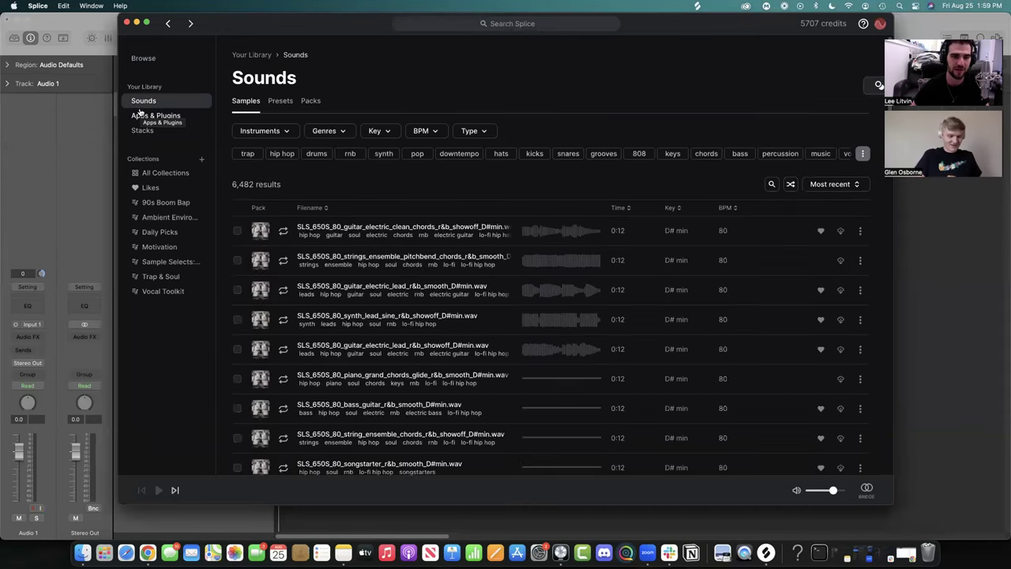
click(978, 328)
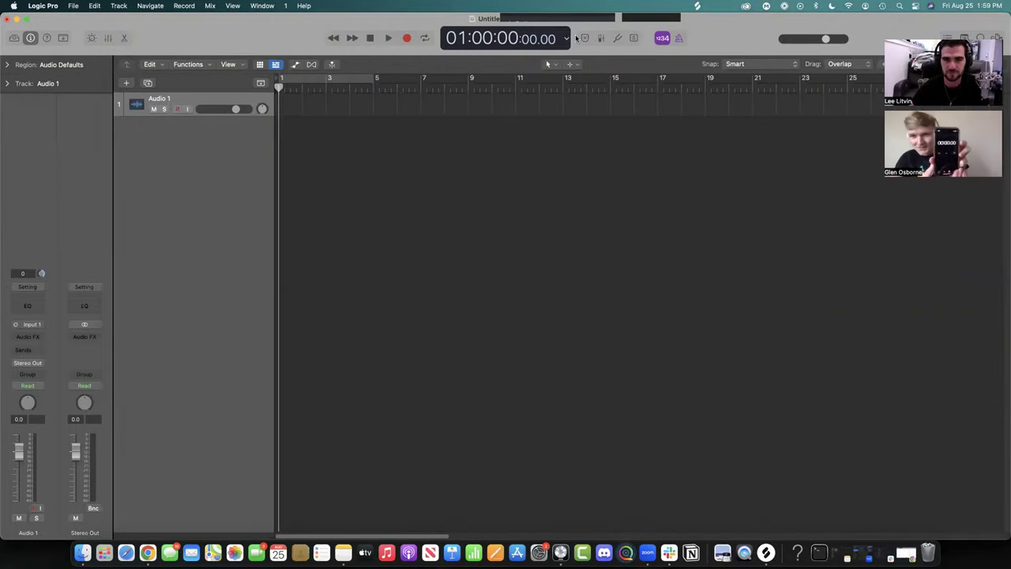
Switch the transport display to bars, beats and tempo, and set the cycle range from bar 1 to bar 9.
click(565, 38)
click(599, 9)
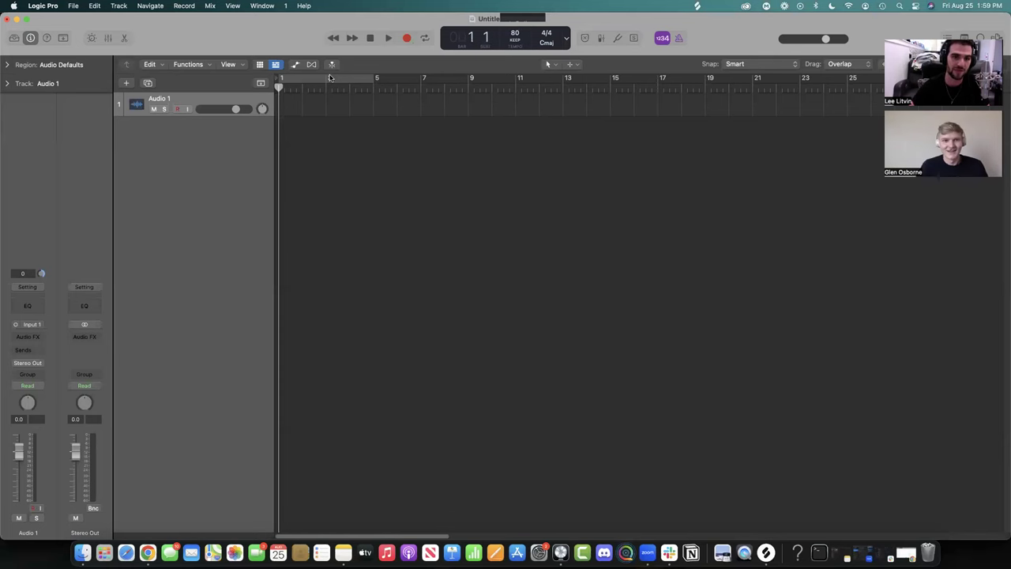
drag(372, 82, 469, 84)
Switch to Splice and preview the first guitar_electric_clean_chords sample and the songstarter_r&b_icy_Emin sample.
key(ctrl+Up)
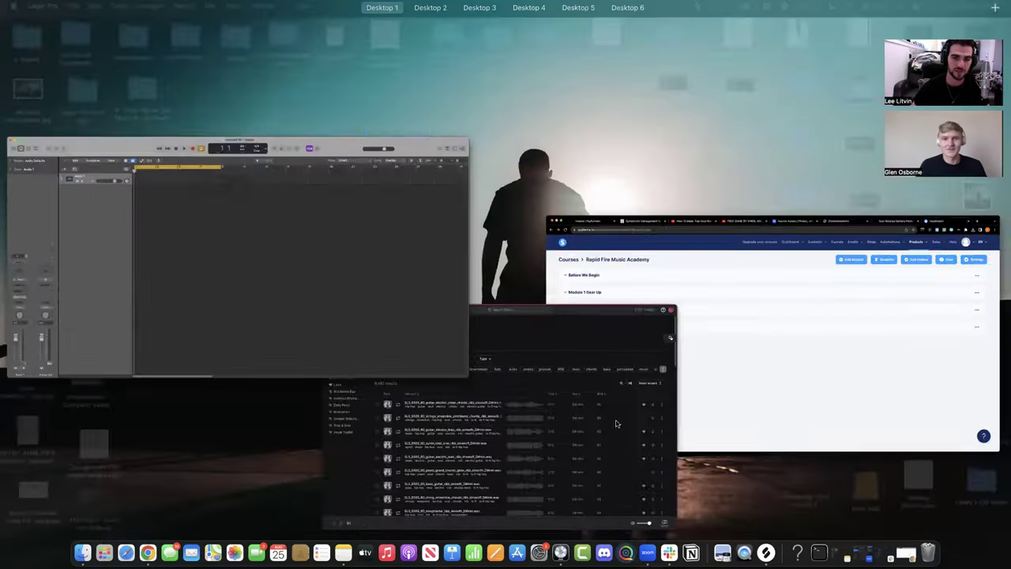
click(613, 419)
click(283, 230)
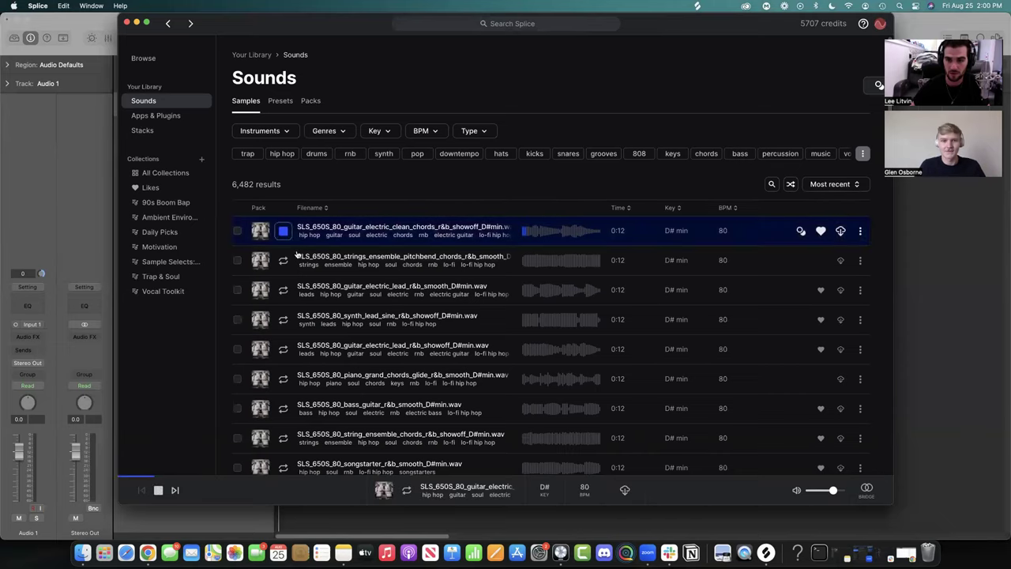
scroll(298, 256, down, 10)
click(282, 288)
Try to place SLS_650S_80_songstarter_r&b_icy_Emin.wav on the Logic Pro timeline.
drag(262, 23, 452, 23)
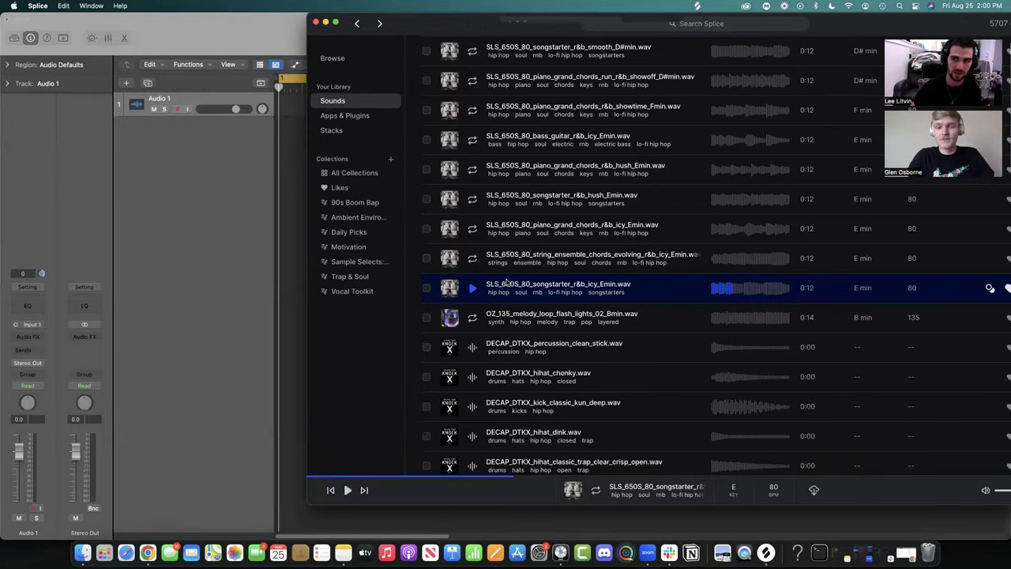
drag(506, 283, 312, 113)
drag(744, 287, 306, 209)
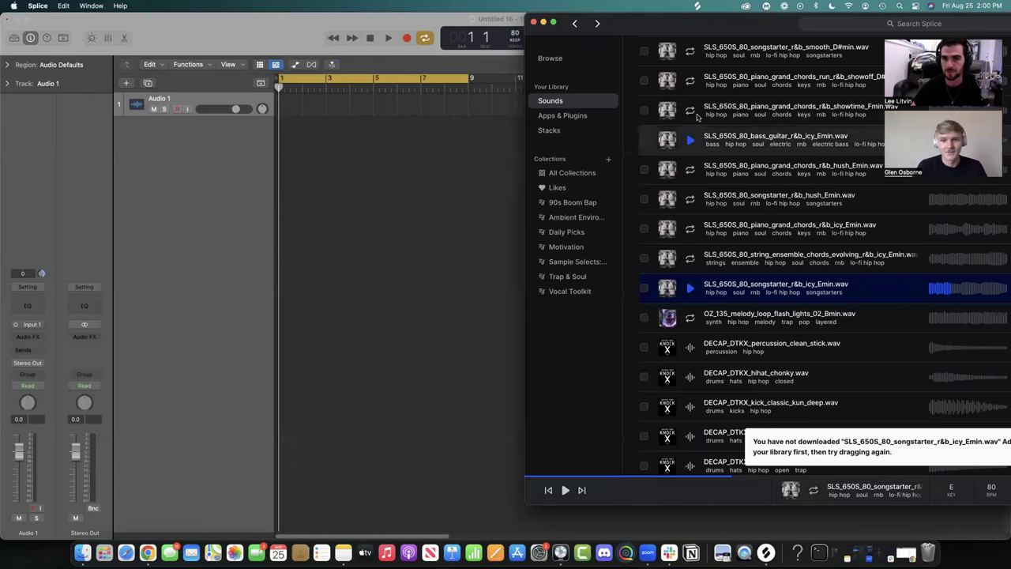
Sync the E minor songstarter, string, piano and bass guitar samples locally, up to and including piano_grand_chords_r&b_showtime_Fmin.wav.
double_click(678, 26)
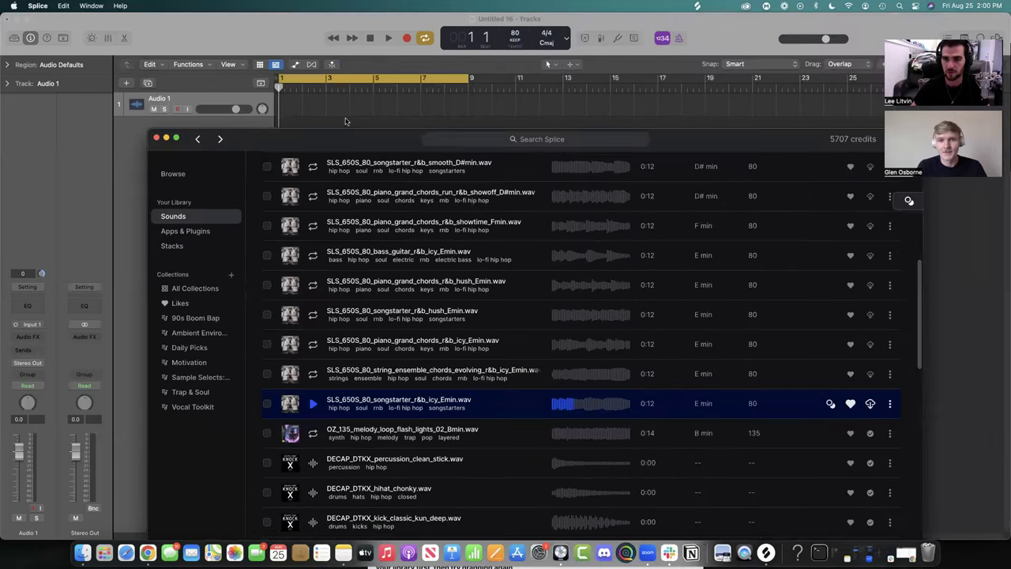
click(873, 366)
click(872, 337)
click(873, 307)
click(872, 278)
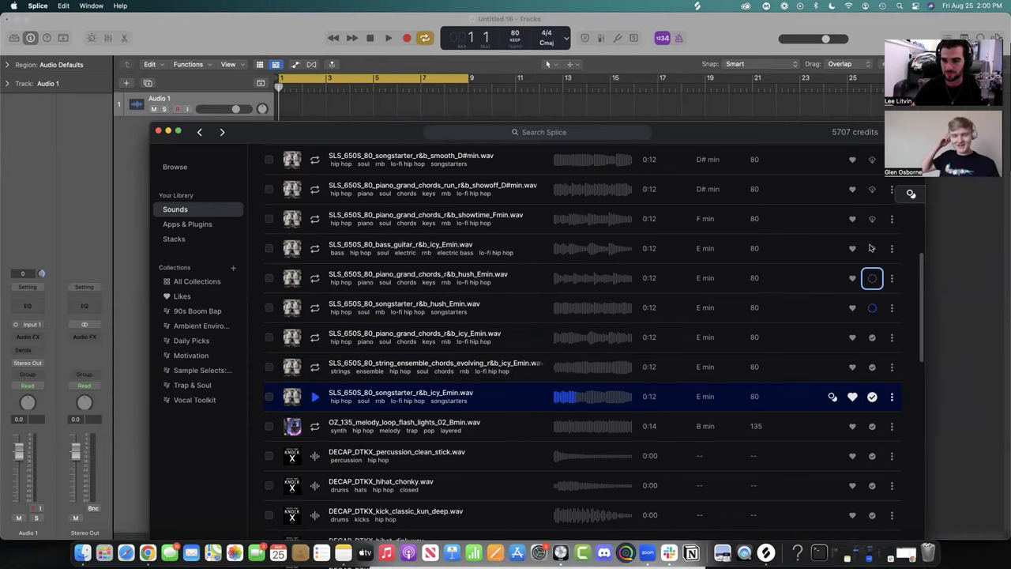
click(873, 248)
click(873, 218)
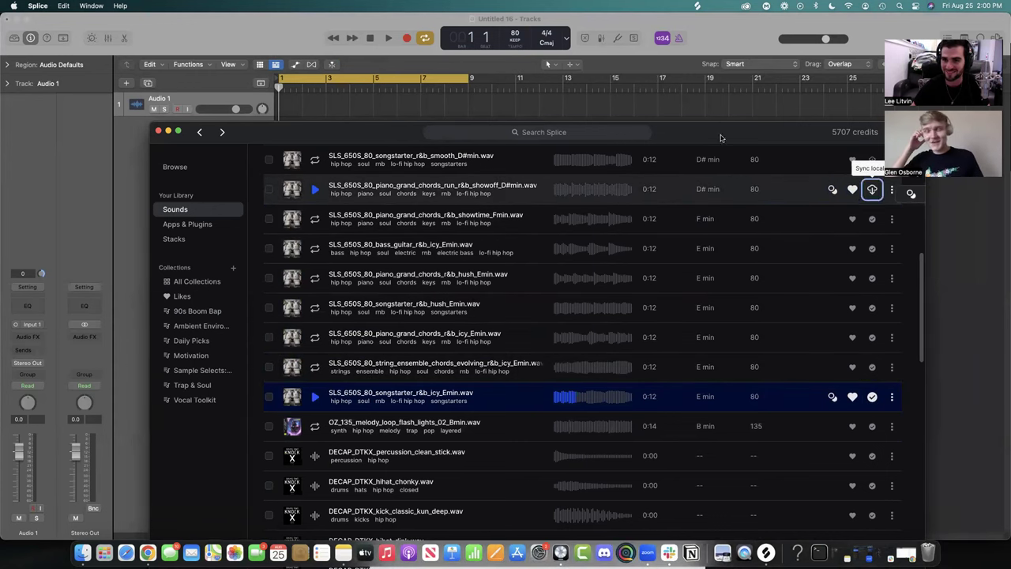
Place the songstarter_r&b_icy_Emin sample at bar 1 on a new track in Logic Pro.
double_click(721, 138)
drag(707, 288, 308, 185)
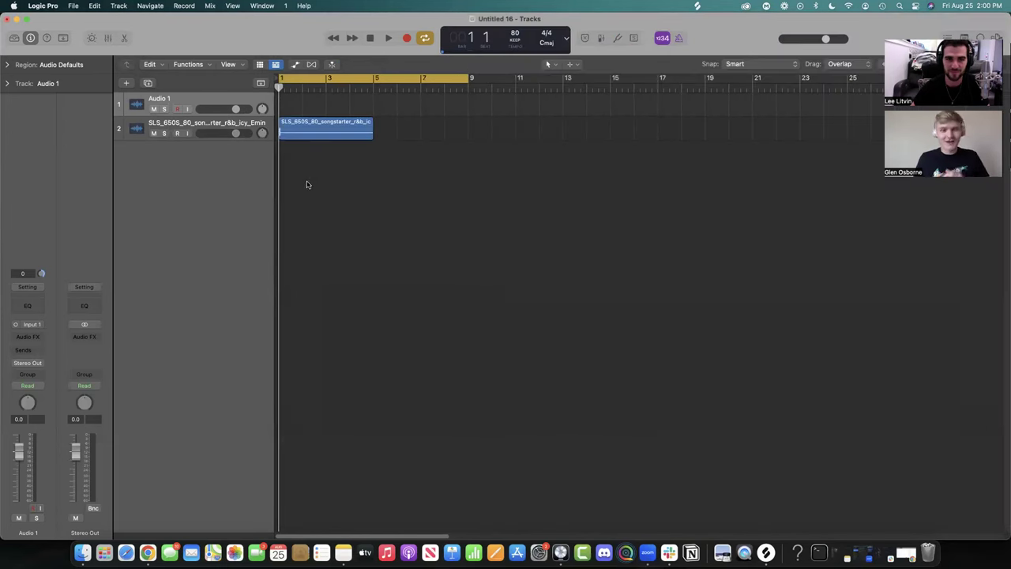
Shorten the cycle range to end at bar 5 and delete the empty Audio 1 track.
drag(469, 77, 374, 78)
key(Delete)
In Splice, preview the icy_Emin samples and place the string ensemble and piano grand chords loops at bar 1 on new Logic Pro tracks.
key(ctrl+Up)
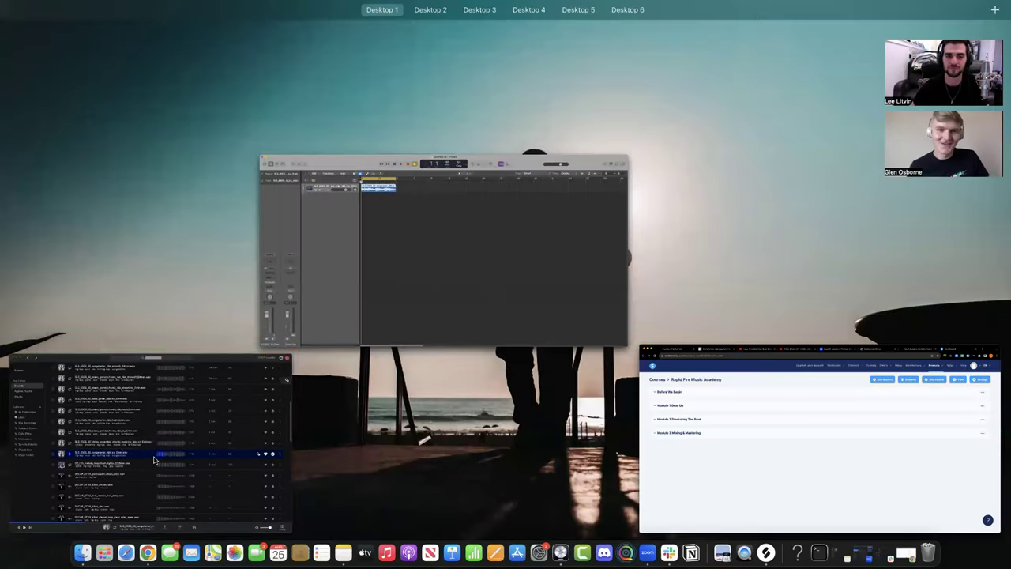
click(159, 460)
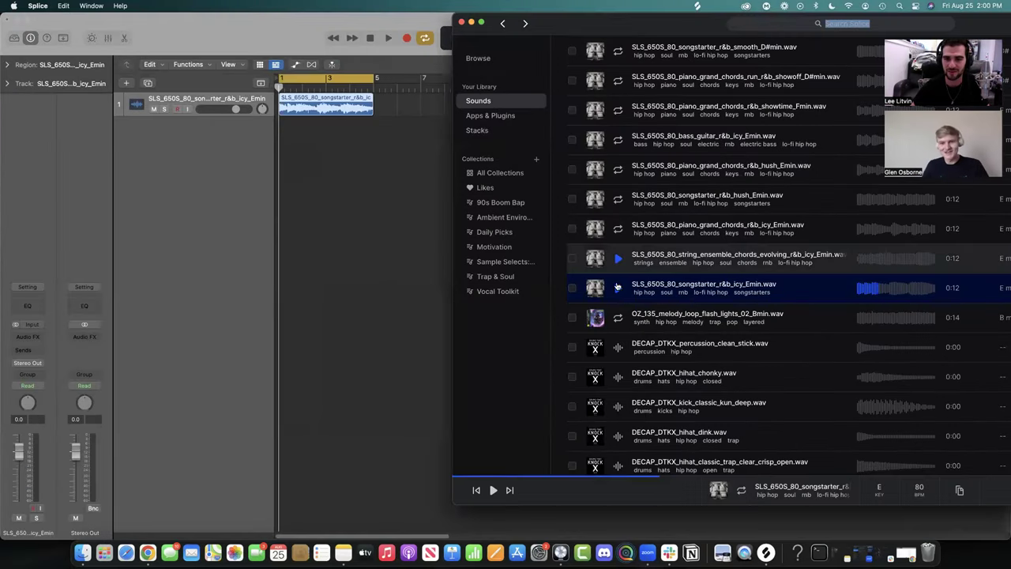
click(619, 288)
click(617, 259)
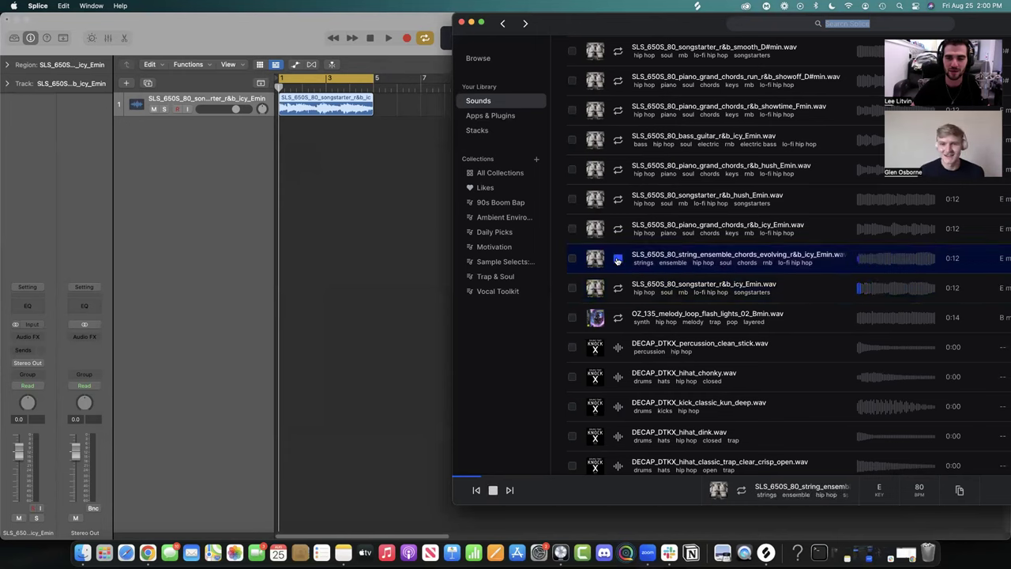
drag(367, 229, 282, 129)
click(618, 229)
drag(653, 226, 288, 208)
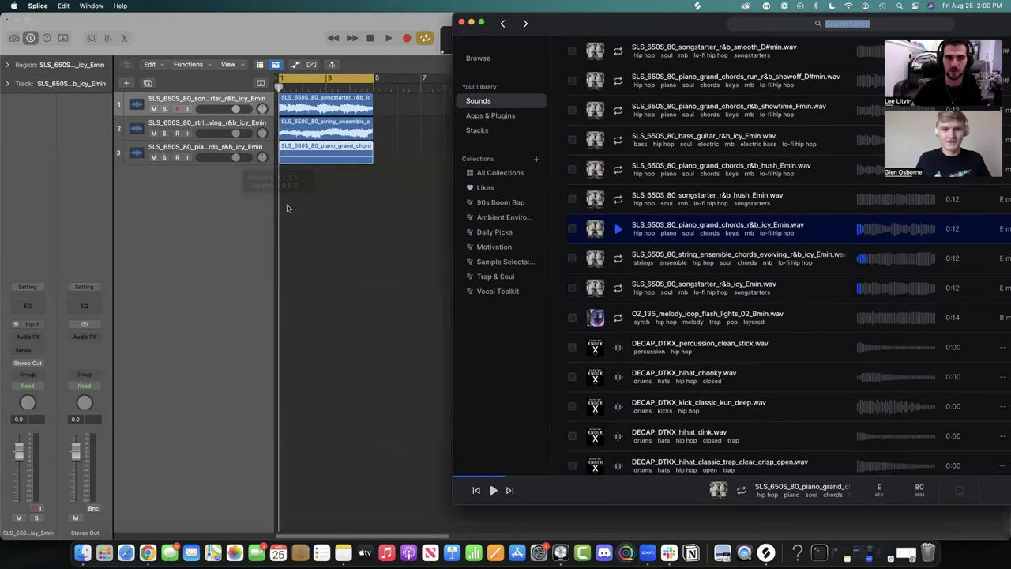
Play the loop, turn the string and piano tracks down to minimum and the songstarter to -16.8 dB, and mute the songstarter track.
click(315, 208)
key(space)
drag(235, 157, 207, 115)
drag(230, 109, 211, 109)
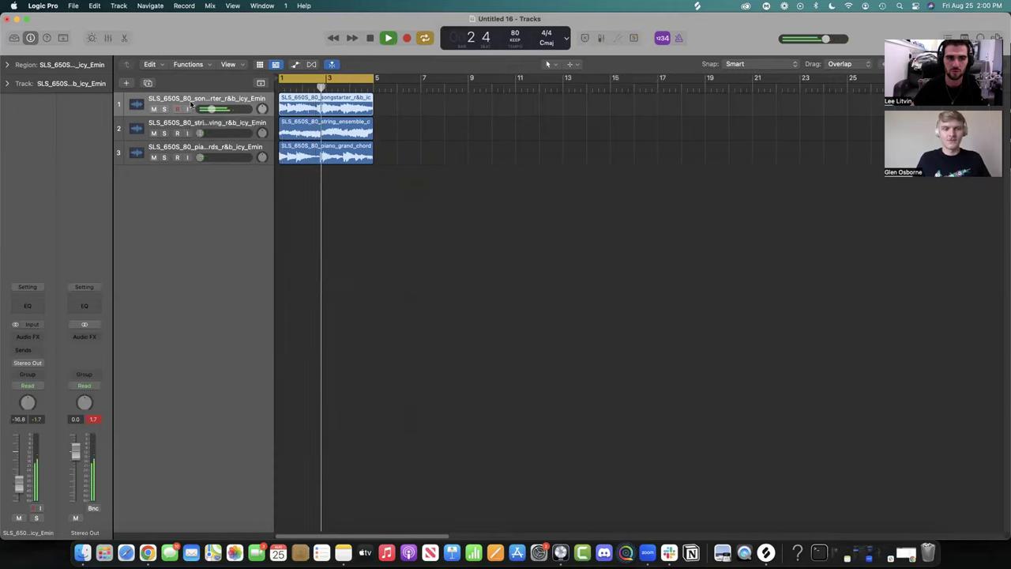
key(space)
click(154, 109)
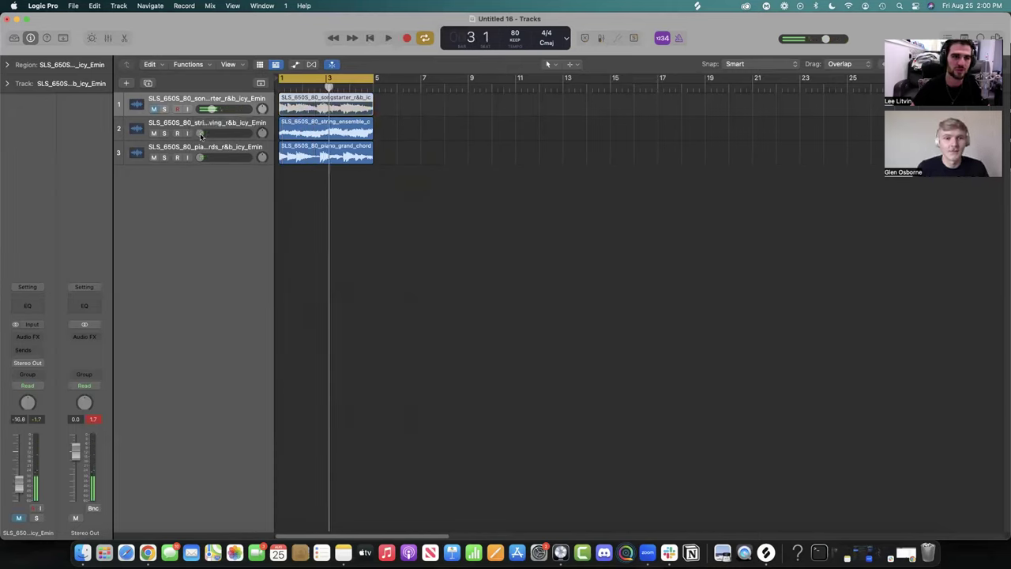
Restart playback and raise the string ensemble track's volume to about -21.5 dB.
click(202, 126)
key(space)
drag(207, 133, 209, 132)
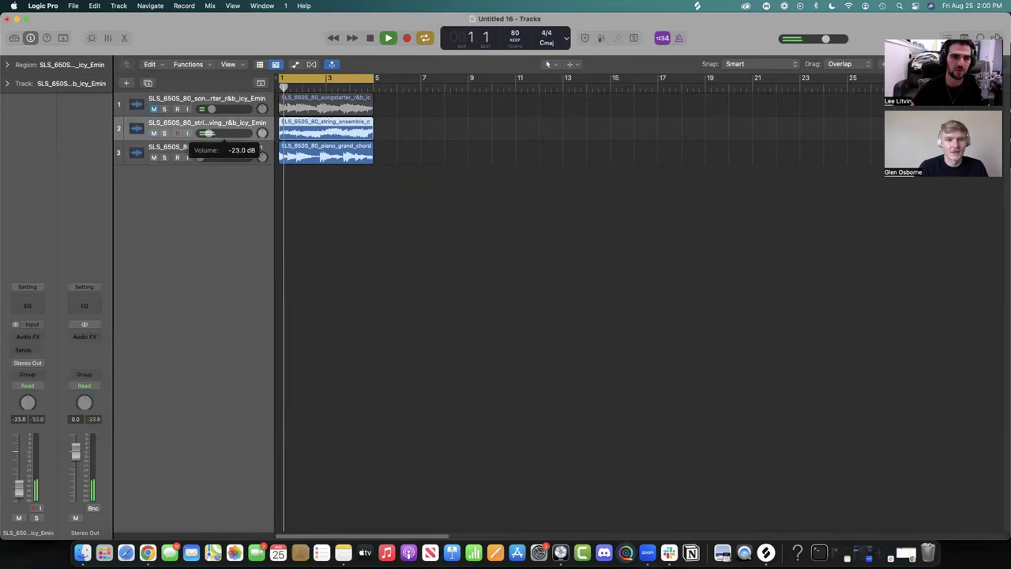
Add a Channel EQ to the string ensemble track with a low cut and a 2380 Hz high cut at 48 dB/Oct.
click(28, 306)
click(759, 188)
drag(774, 265, 670, 295)
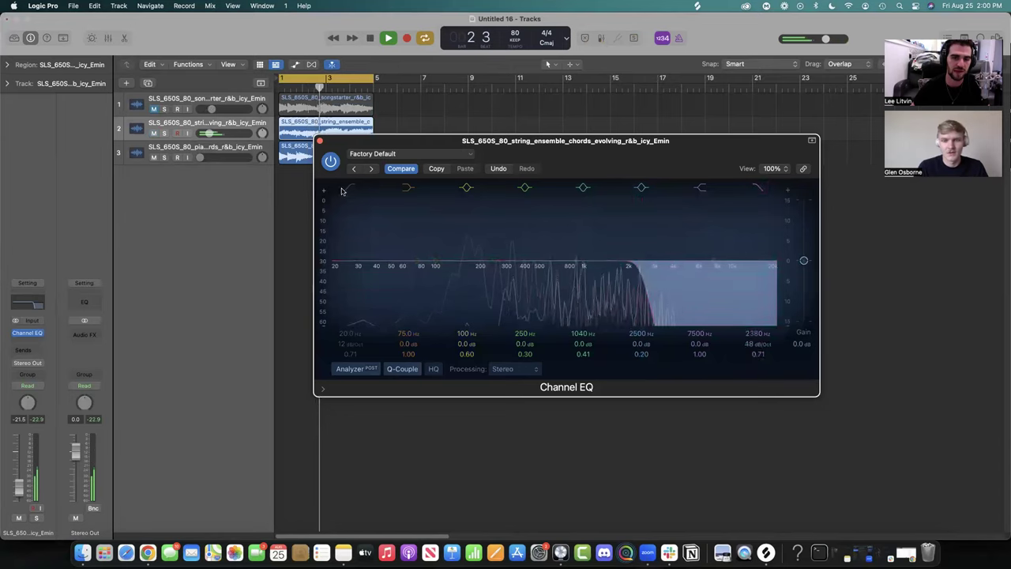
click(350, 188)
drag(489, 227, 497, 230)
drag(435, 253, 452, 298)
click(320, 140)
Raise the string ensemble track's volume to -16.0 dB and the piano track's volume to about -15.0 dB.
drag(210, 134, 214, 134)
drag(203, 159, 238, 164)
click(225, 161)
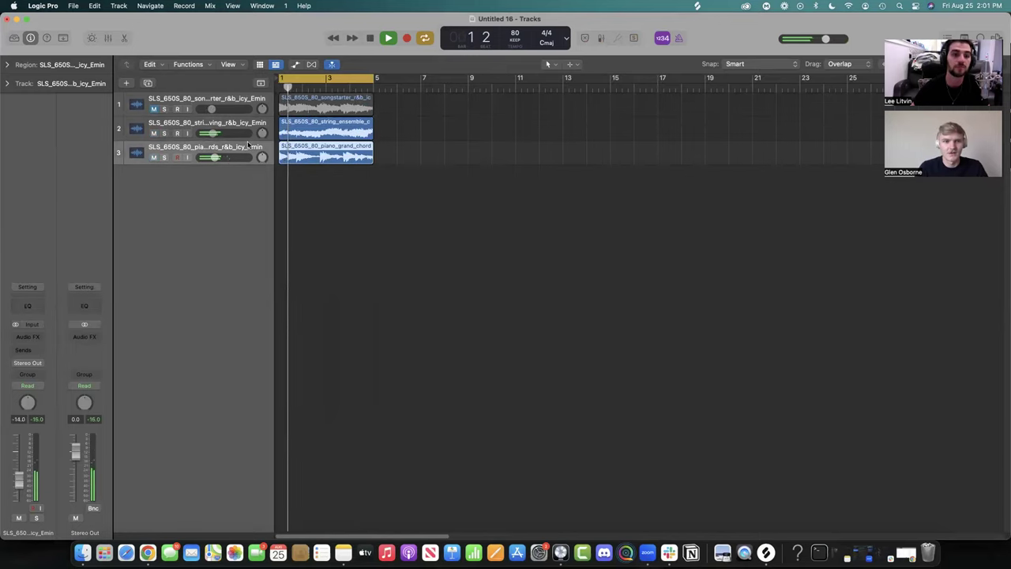
Add a Channel EQ to the piano track with a 186 Hz low cut and 2820 Hz high cut at 48 dB/Oct, and set its volume to -16.2 dB.
click(28, 306)
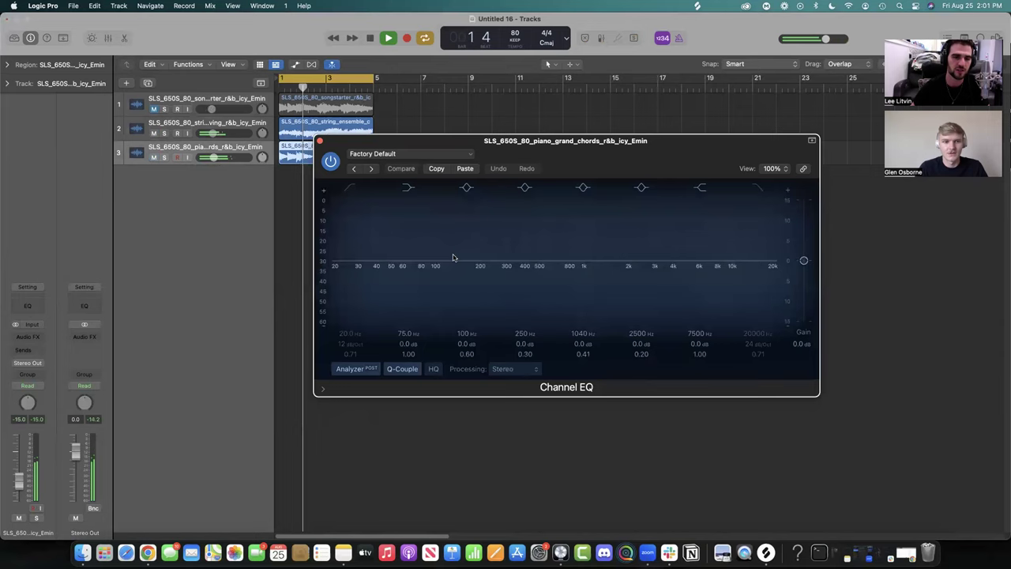
click(354, 187)
drag(356, 267, 433, 271)
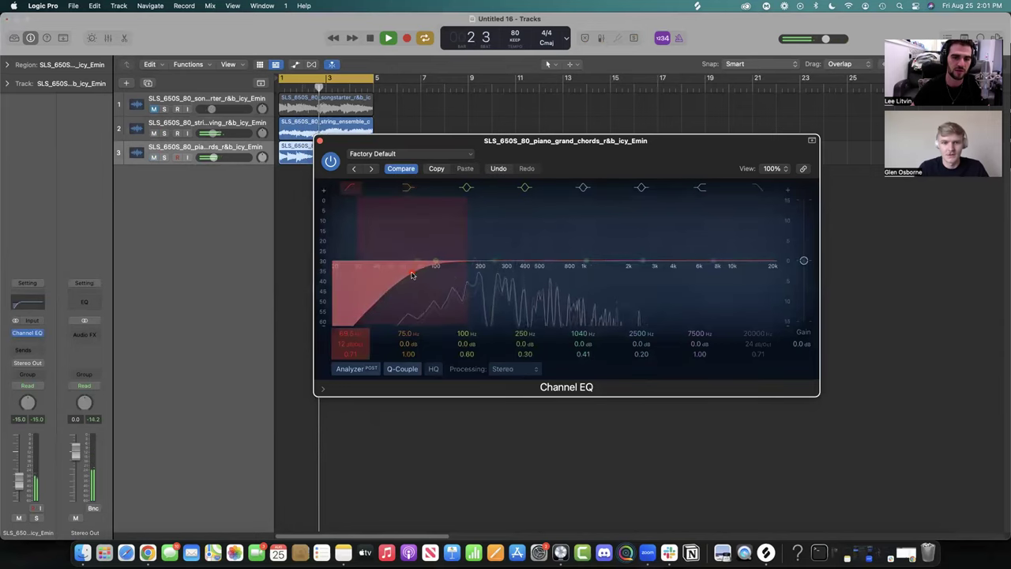
drag(357, 244, 443, 318)
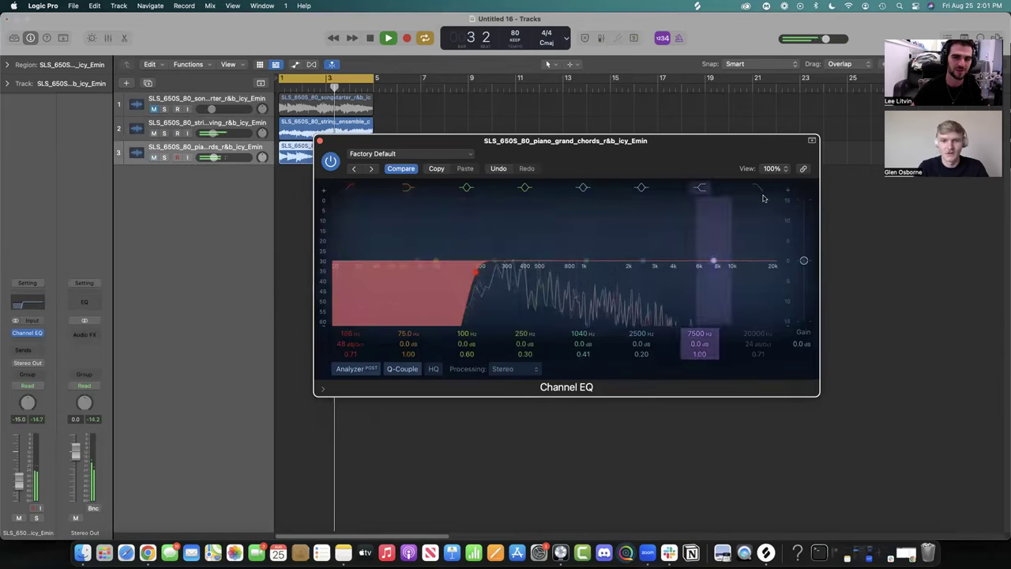
drag(765, 219, 663, 230)
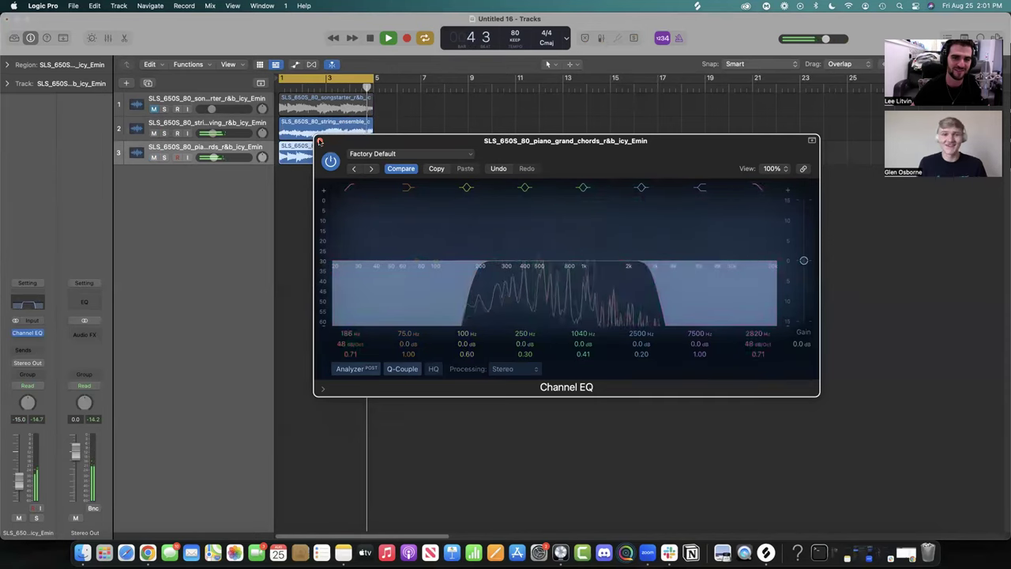
click(320, 141)
drag(223, 158, 219, 158)
Compare the songstarter track with the other two loops by unmuting it and briefly soloing it, and stop playback.
click(155, 109)
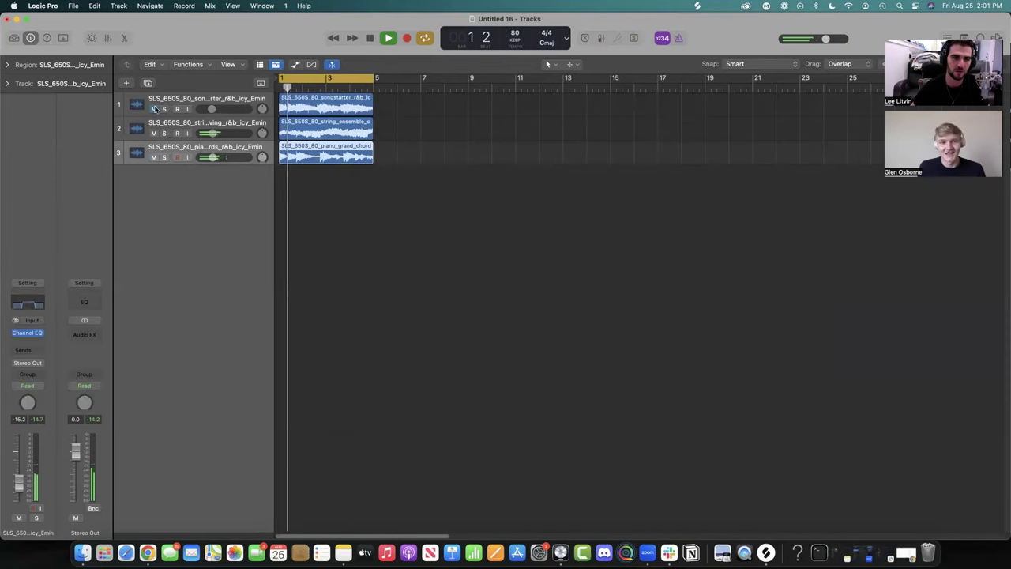
click(163, 109)
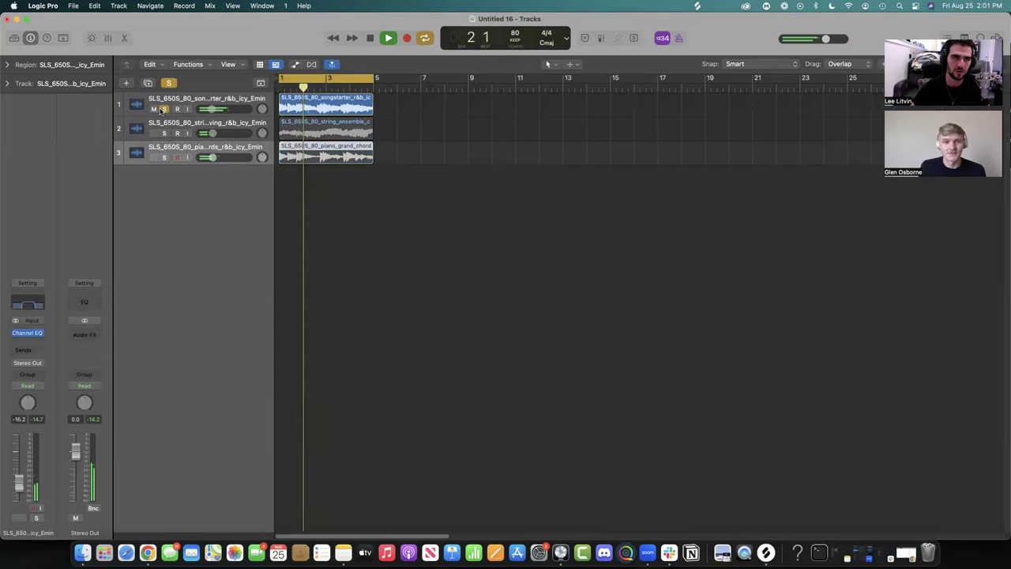
click(163, 109)
key(space)
Mute and delete the songstarter track.
click(154, 109)
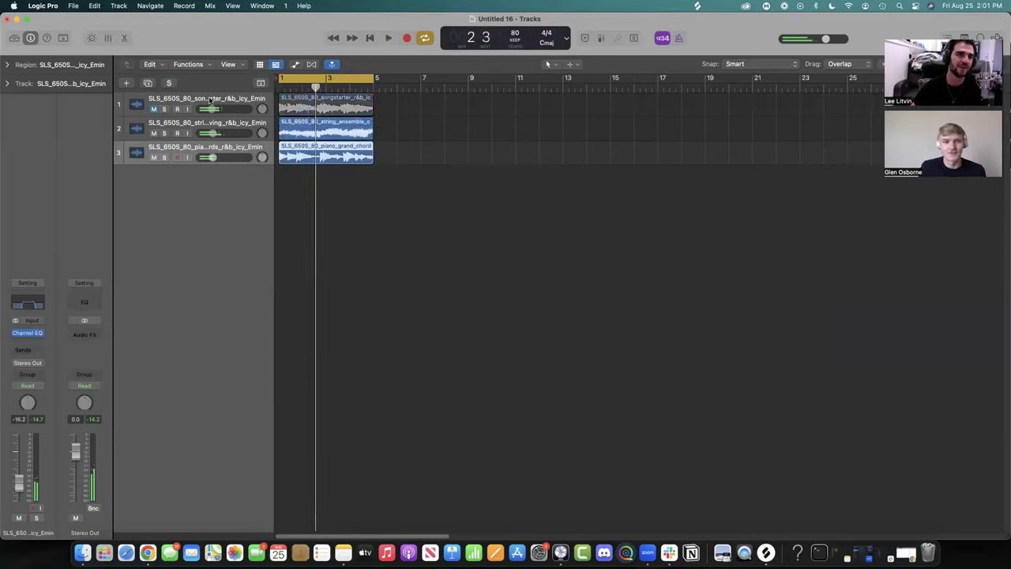
click(230, 100)
key(super+BackSpace)
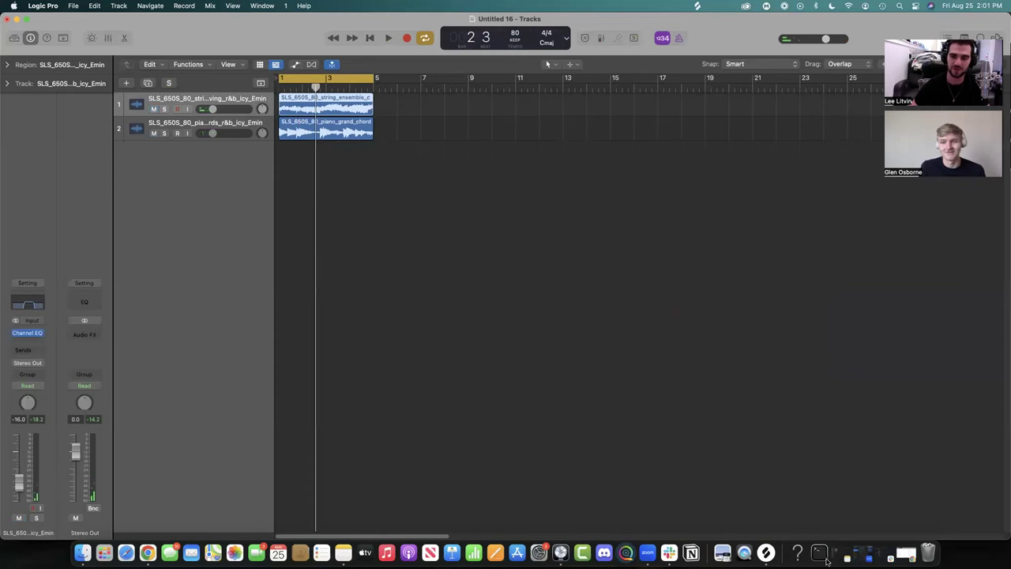
In Splice, preview the hush_Emin samples and place the bass_guitar_r&b_icy_Emin loop at bar 1 on a new Logic Pro track.
click(767, 553)
click(617, 199)
click(617, 171)
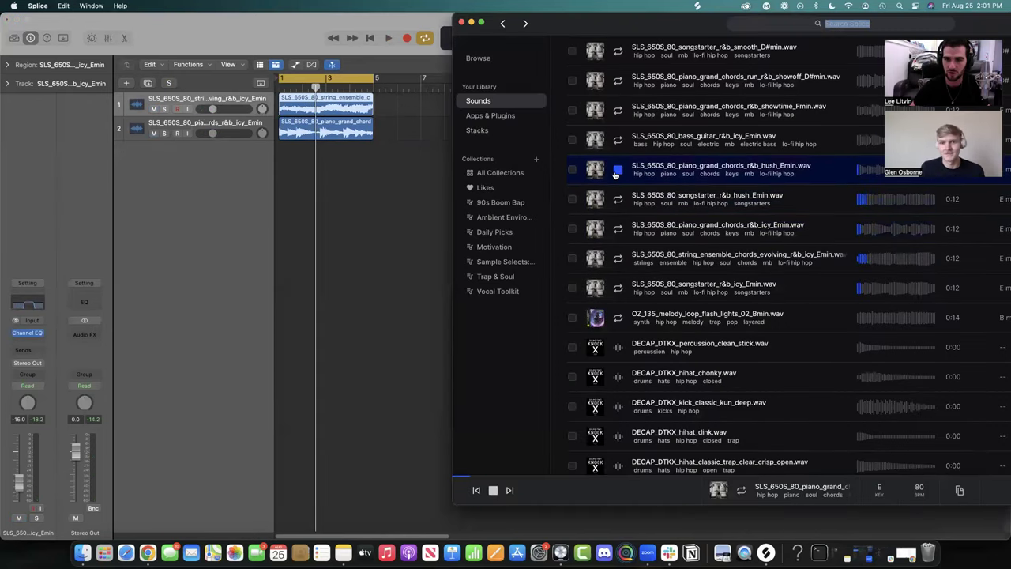
click(615, 142)
drag(616, 141, 282, 197)
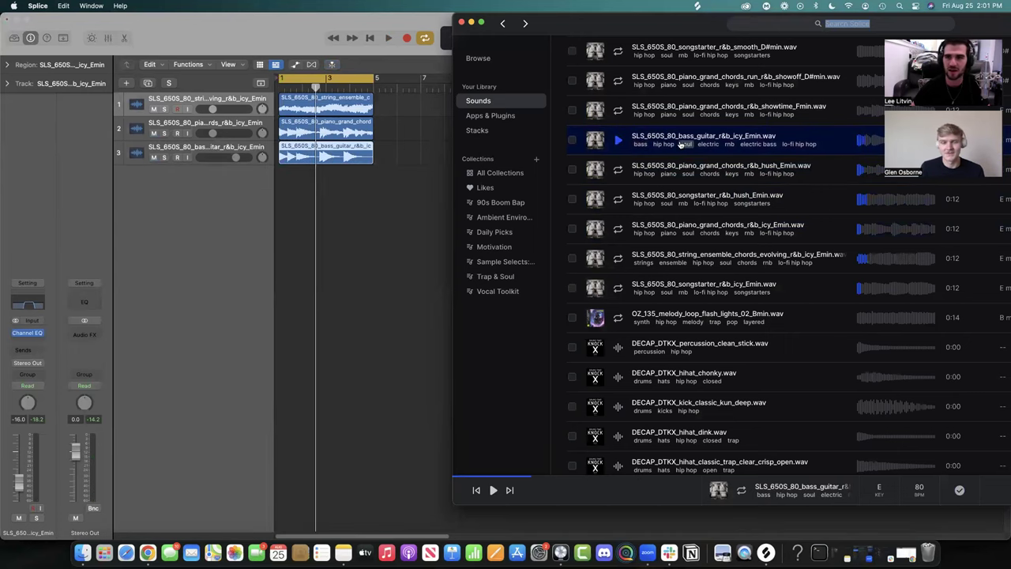
Preview the hush_Emin piano and songstarter samples and the icy_Emin piano, string ensemble and songstarter samples in Splice.
scroll(681, 143, up, 1)
drag(657, 26, 375, 26)
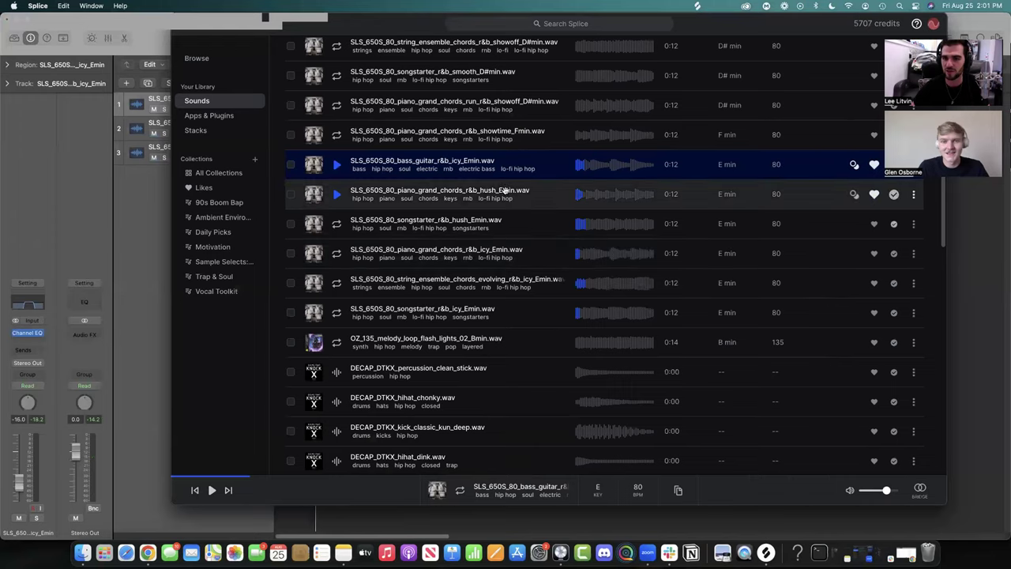
scroll(504, 191, up, 5)
click(336, 353)
click(336, 383)
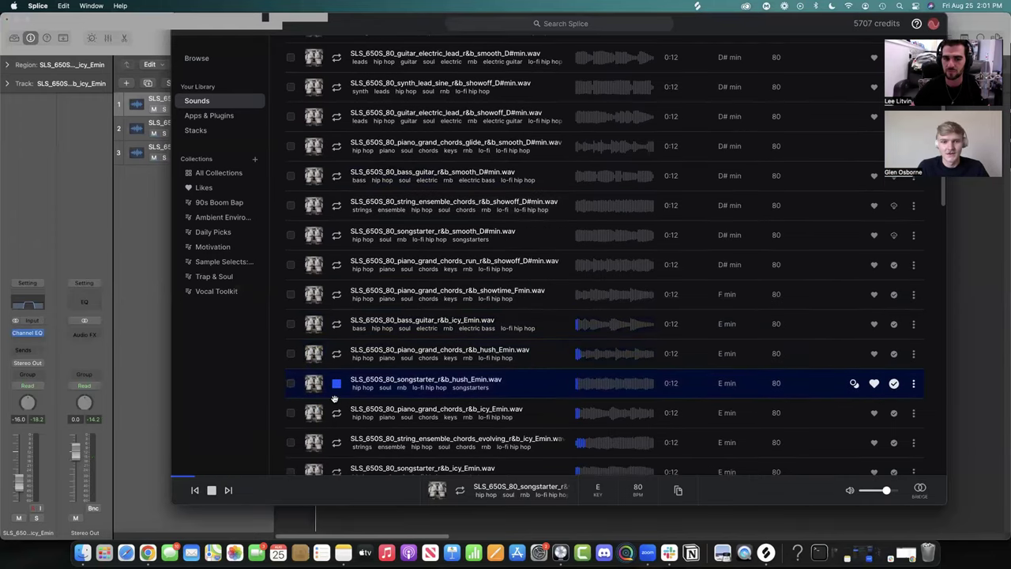
click(335, 411)
scroll(334, 316, down, 5)
click(335, 271)
click(335, 299)
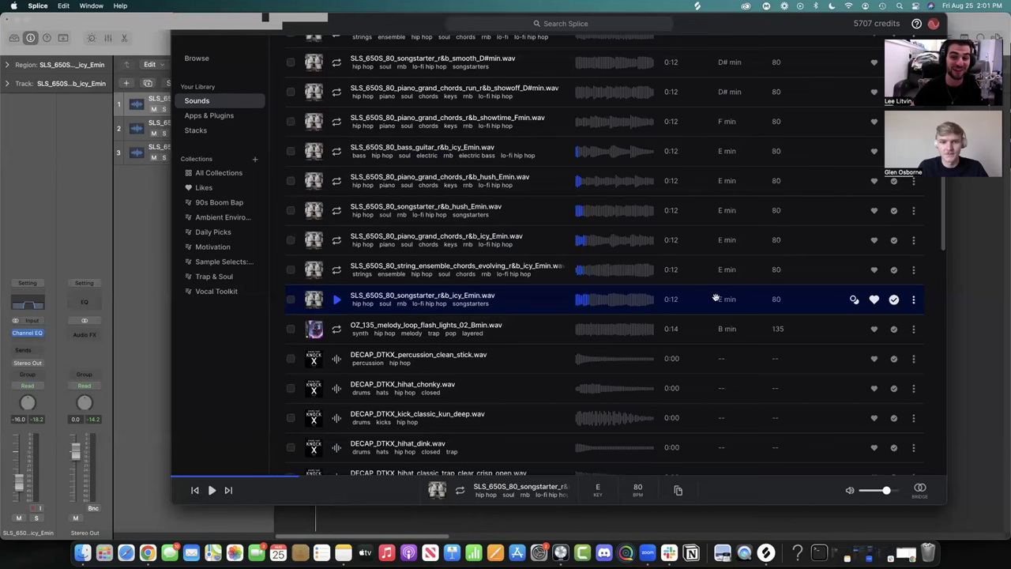
Open The 650S Pack that contains the icy_Emin songstarter and filter the pack's samples to the key of E minor.
click(315, 299)
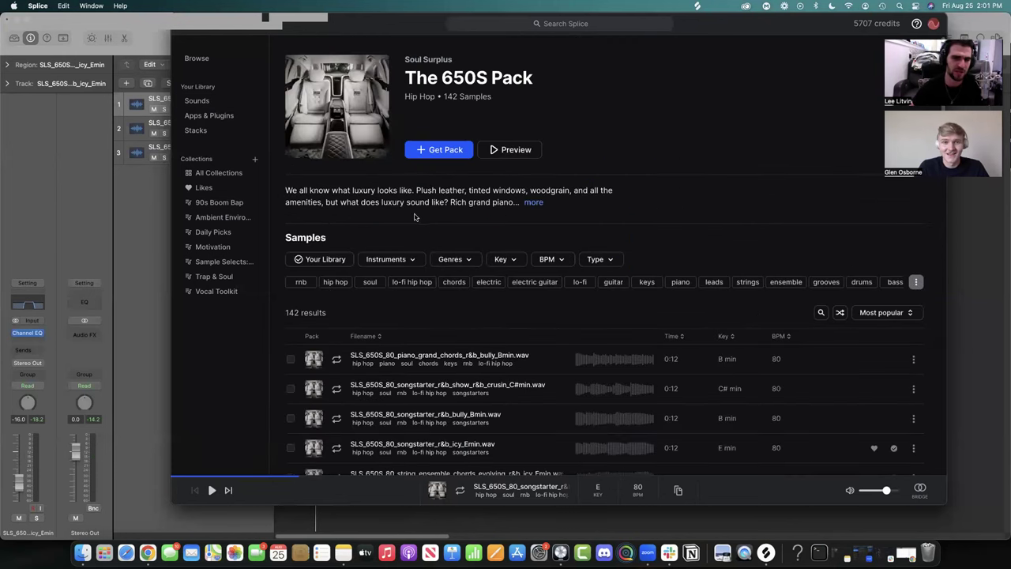
scroll(546, 189, down, 3)
click(725, 232)
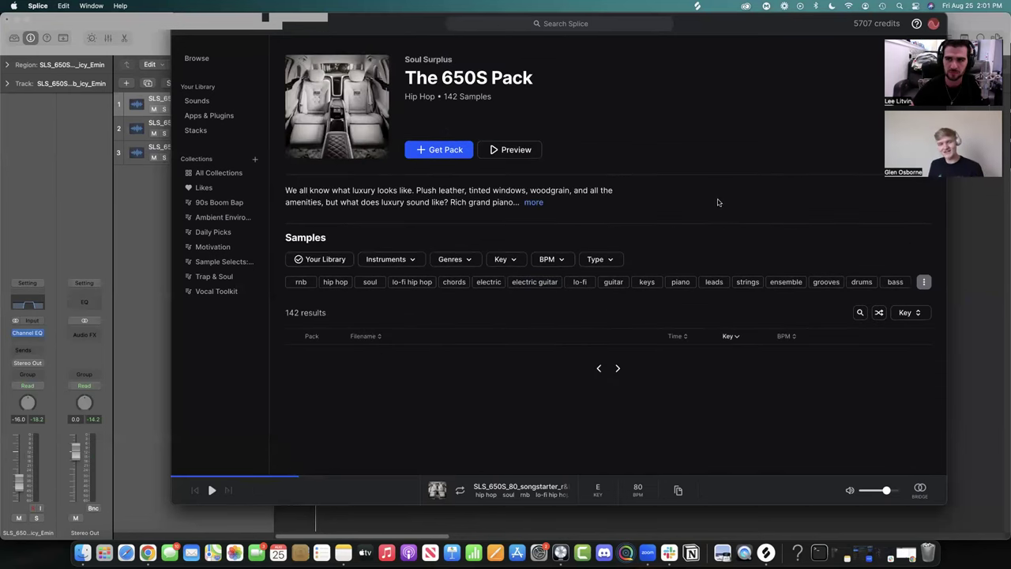
scroll(710, 211, down, 3)
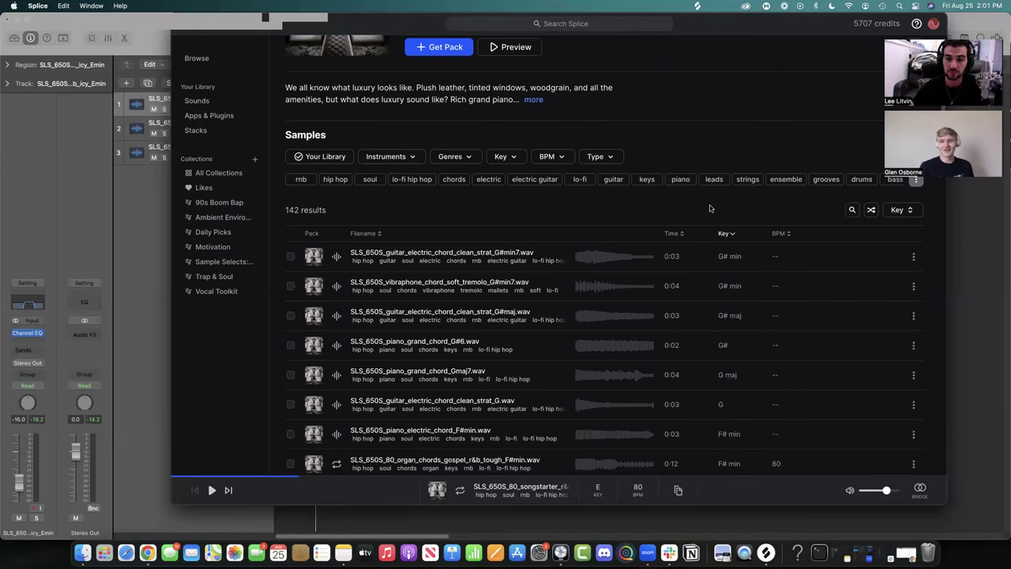
click(506, 156)
click(538, 225)
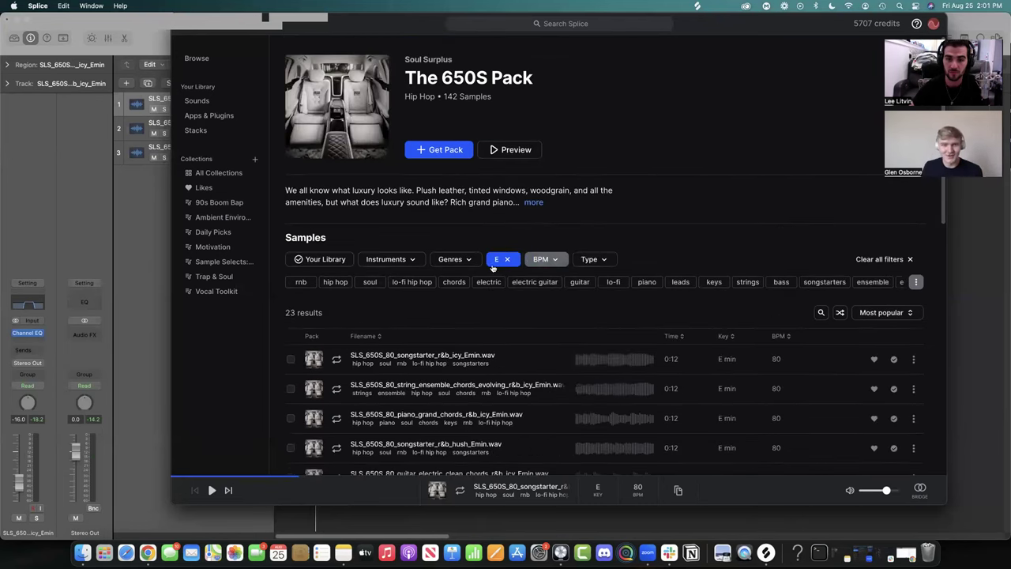
click(497, 261)
click(589, 352)
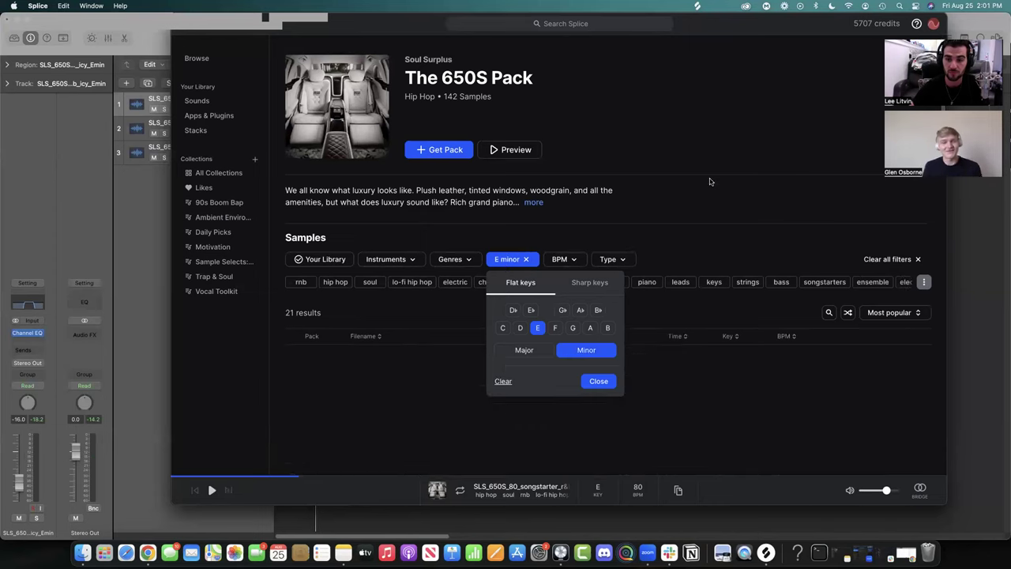
scroll(710, 182, down, 5)
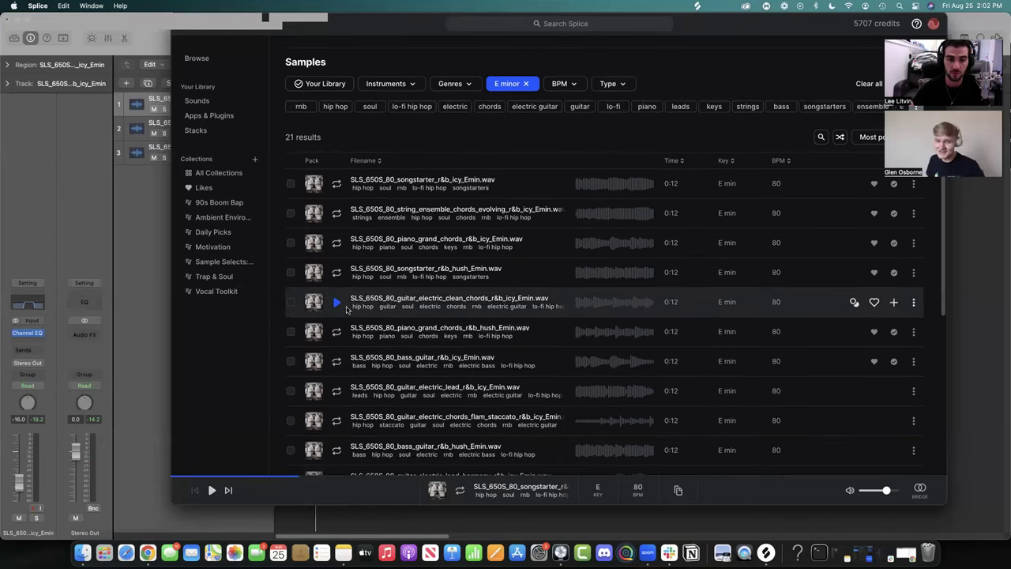
Preview the icy_Emin clean guitar chords and electric guitar lead, and place the lead loop at bar 1 on a new Logic Pro track.
click(337, 303)
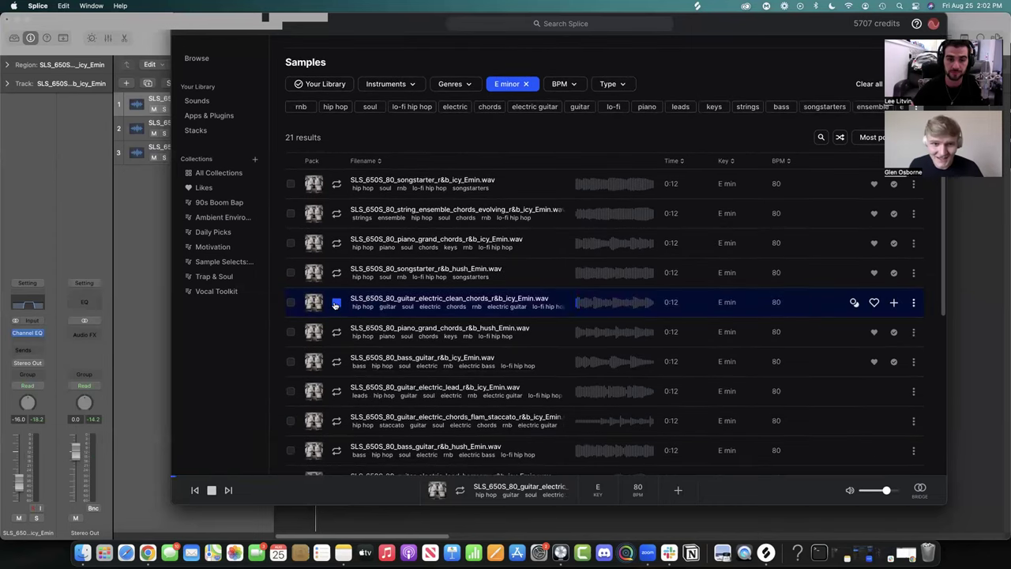
click(336, 392)
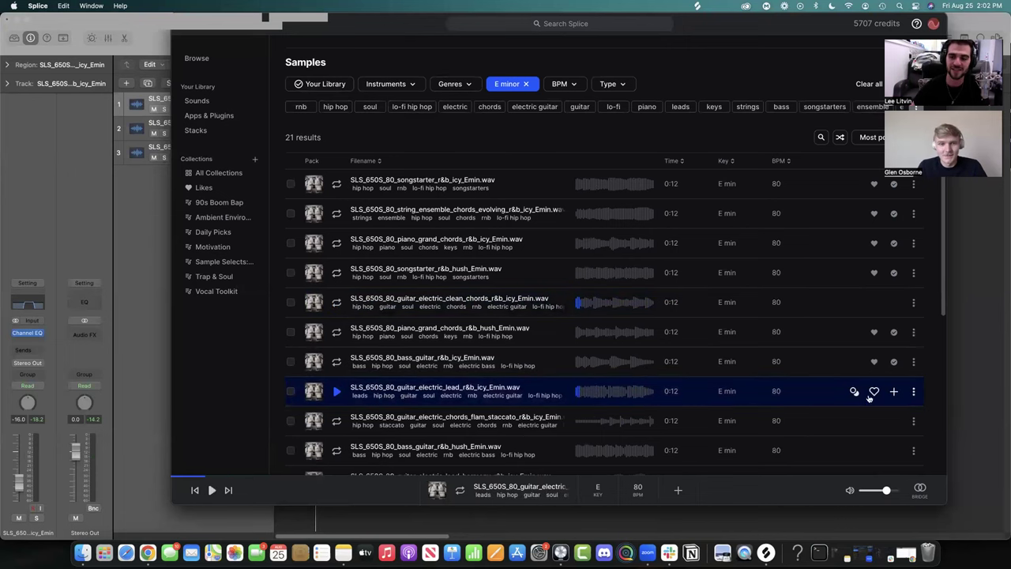
drag(389, 30, 722, 30)
drag(702, 388, 277, 207)
Play the loop from the start, set the electric guitar lead track's volume to about -18 dB and rename the track guitar.
drag(210, 156, 236, 157)
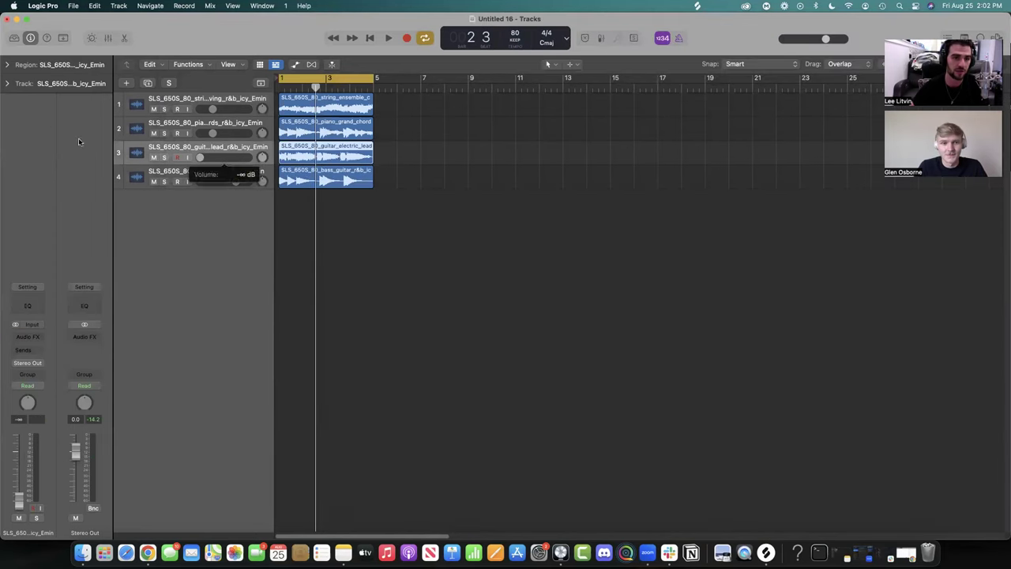
key(Return)
key(space)
drag(240, 184, 210, 157)
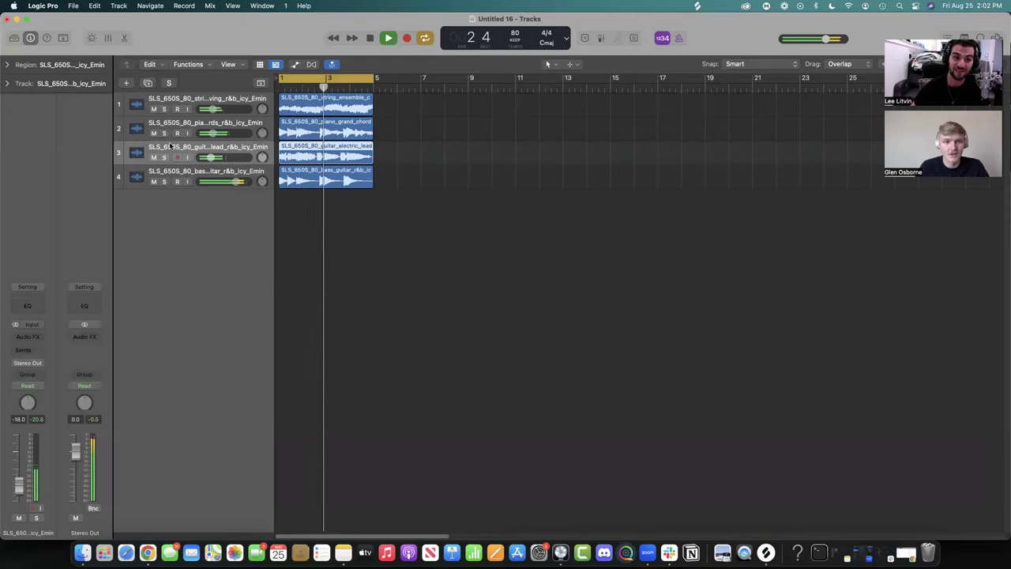
text(guitar)
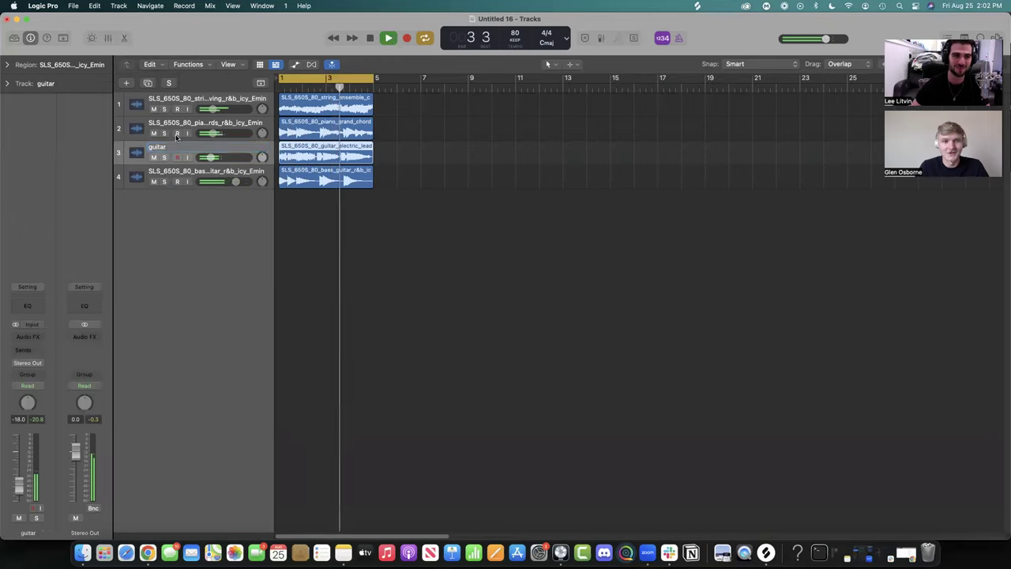
Solo the piano loop track to identify it, rename it piano chords and clear its solo.
click(181, 125)
key(s)
double_click(179, 124)
text(piano ch)
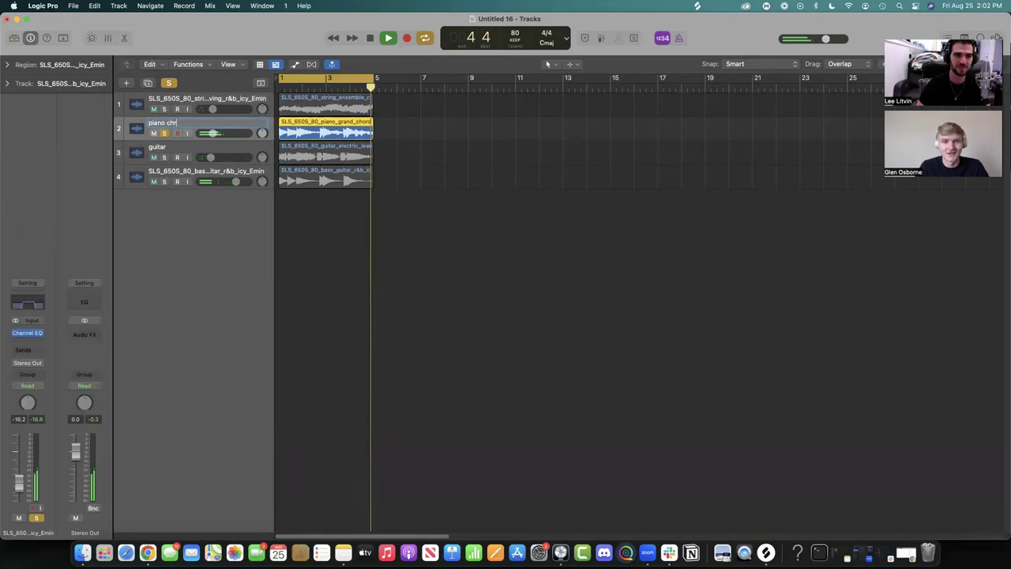
text(r)
key(BackSpace)
text(ords)
key(Return)
key(s)
key(r)
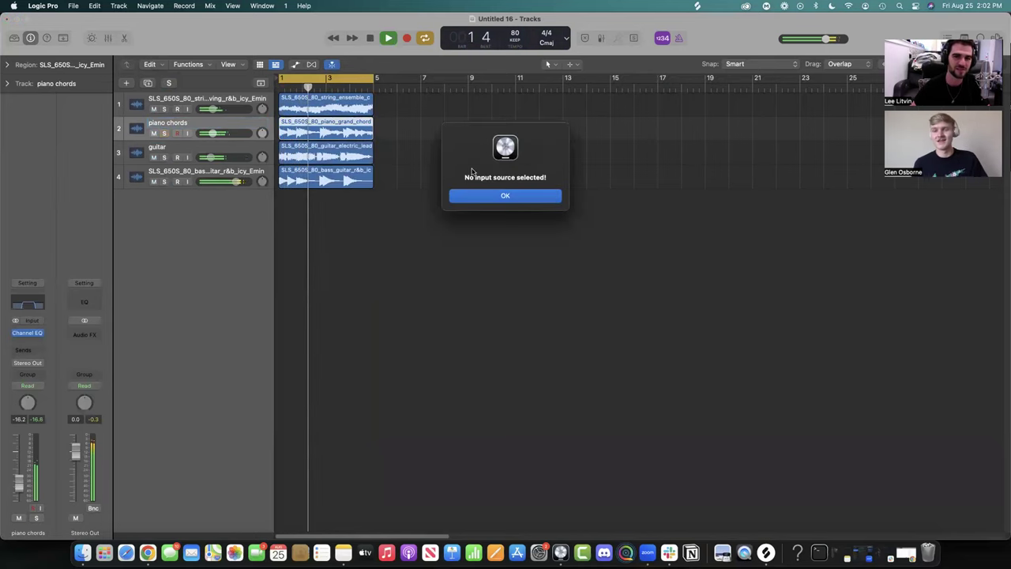
click(483, 197)
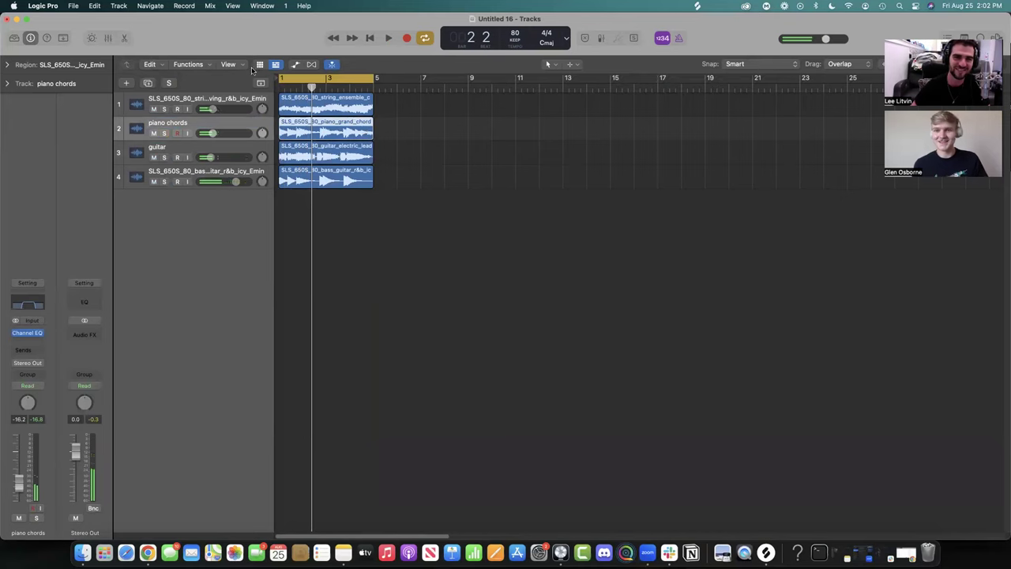
Solo the string ensemble track, set its volume to -15.0 dB, rename it strings and clear its solo.
click(218, 99)
key(s)
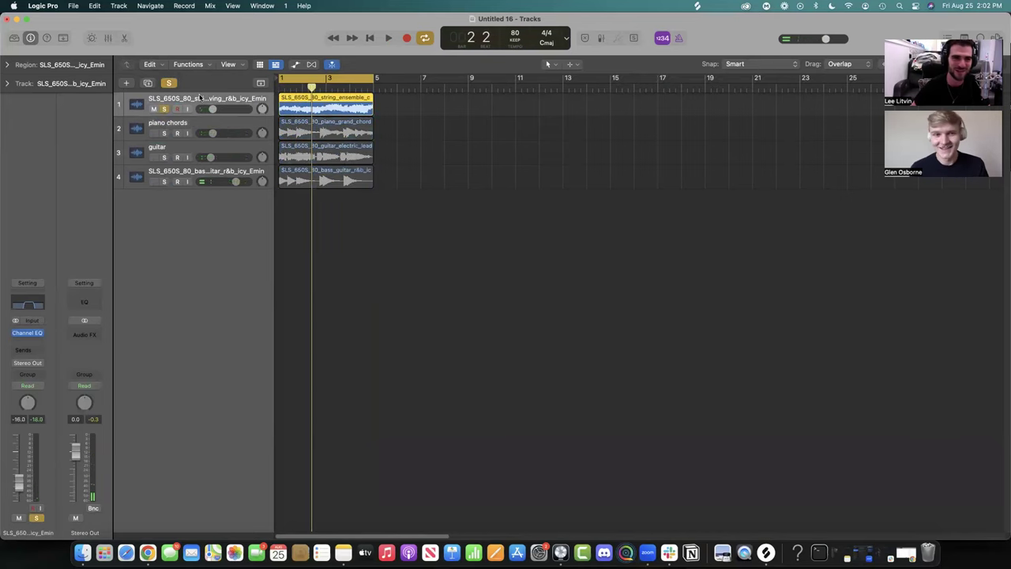
key(space)
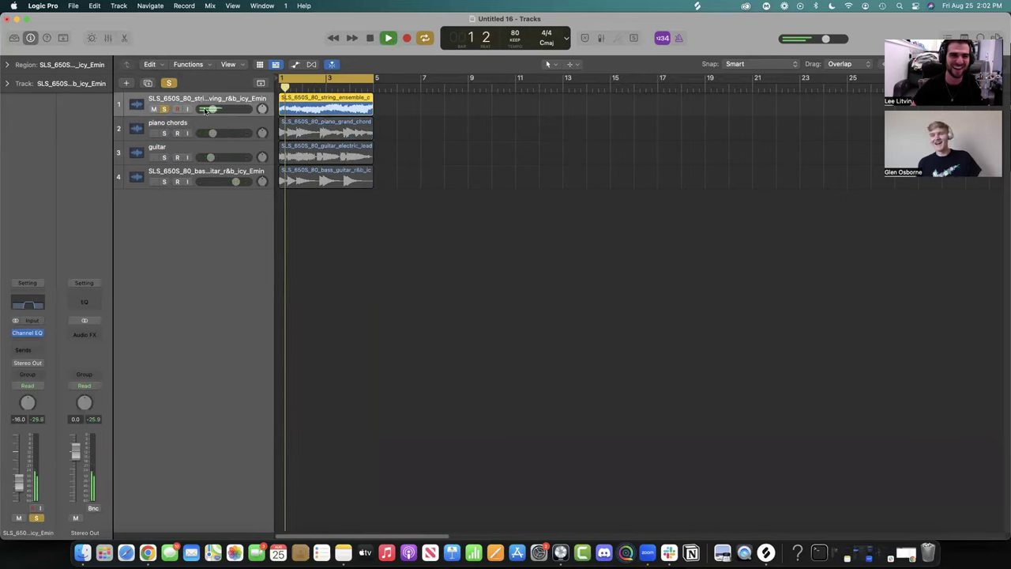
drag(212, 110, 213, 110)
double_click(210, 99)
text(strings)
key(Return)
key(s)
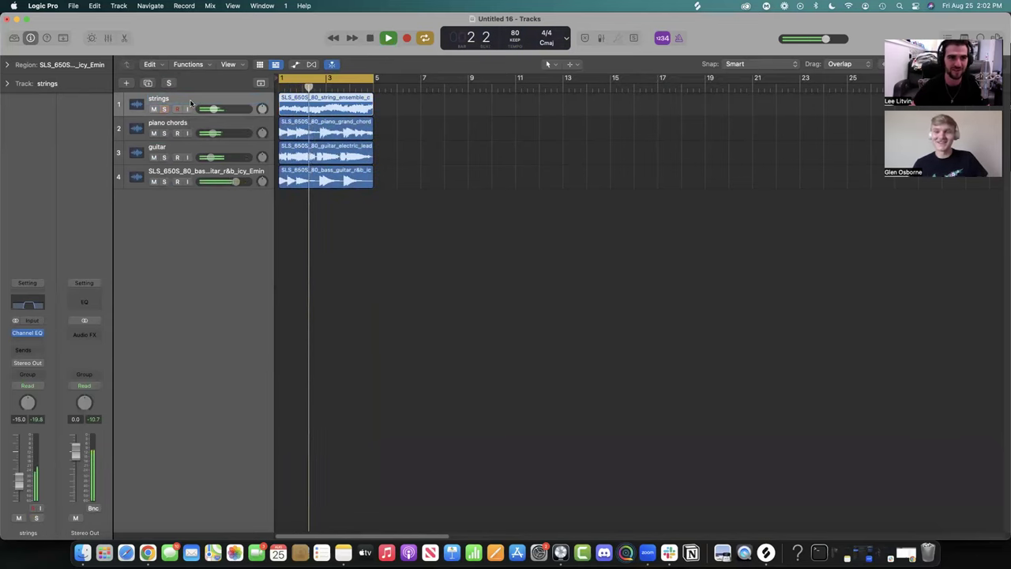
Rename the bass guitar track as Bass.
double_click(203, 172)
text(Bass)
key(Return)
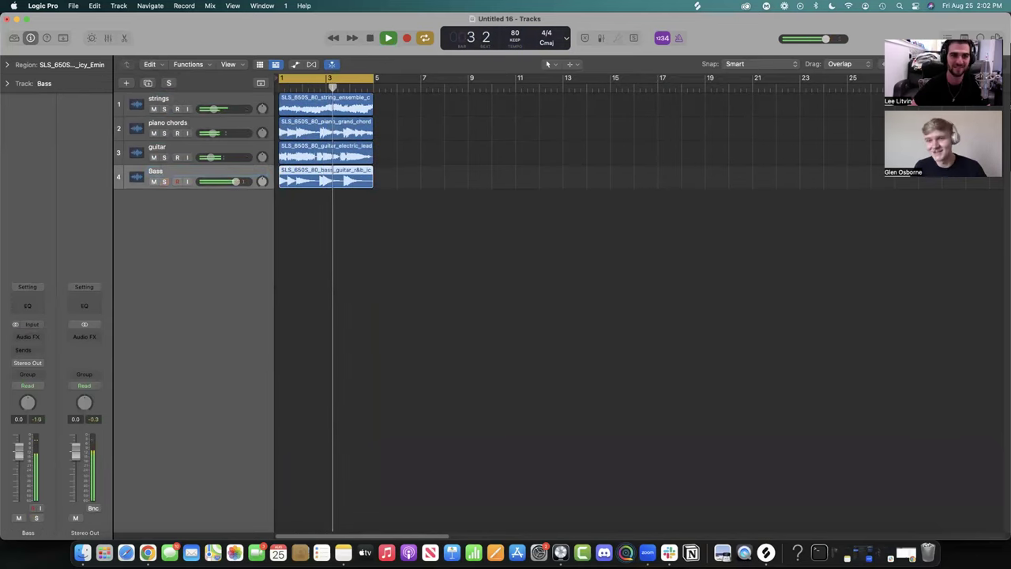
Add a Channel EQ to the soloed guitar track and enable a 48 dB/Oct high-cut filter at about 7750 Hz.
click(198, 150)
click(27, 306)
key(s)
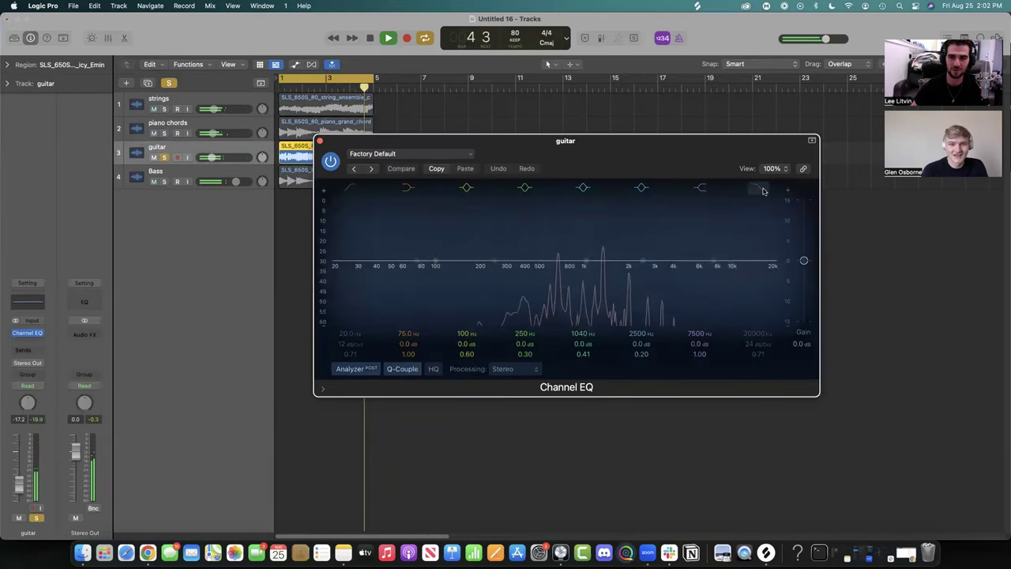
click(762, 190)
drag(763, 238, 722, 248)
drag(709, 243, 730, 248)
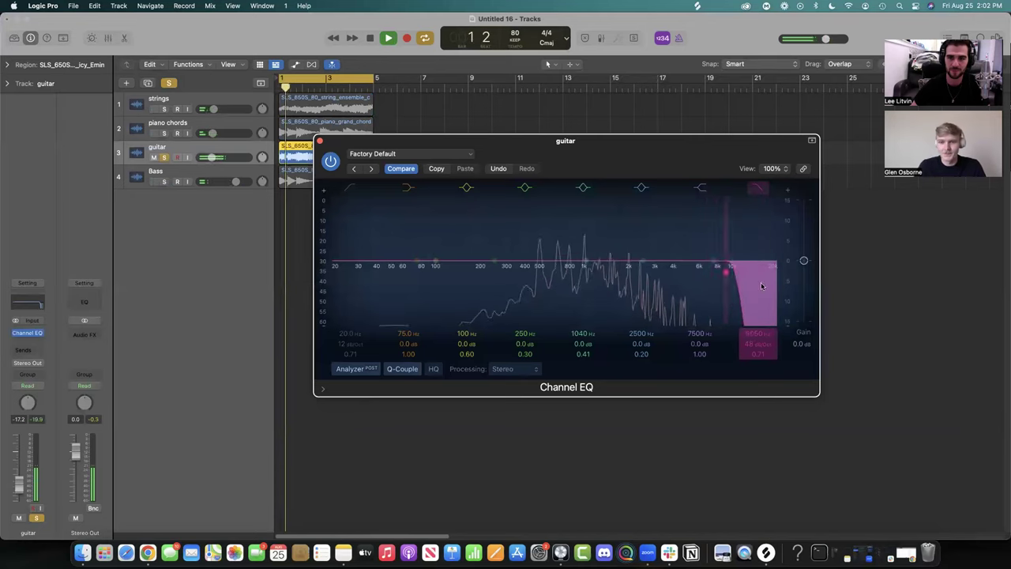
drag(763, 286, 743, 283)
Enable a low-cut filter on the guitar's Channel EQ at about 400 Hz with a 48 dB/Oct slope.
click(351, 188)
drag(422, 211, 512, 272)
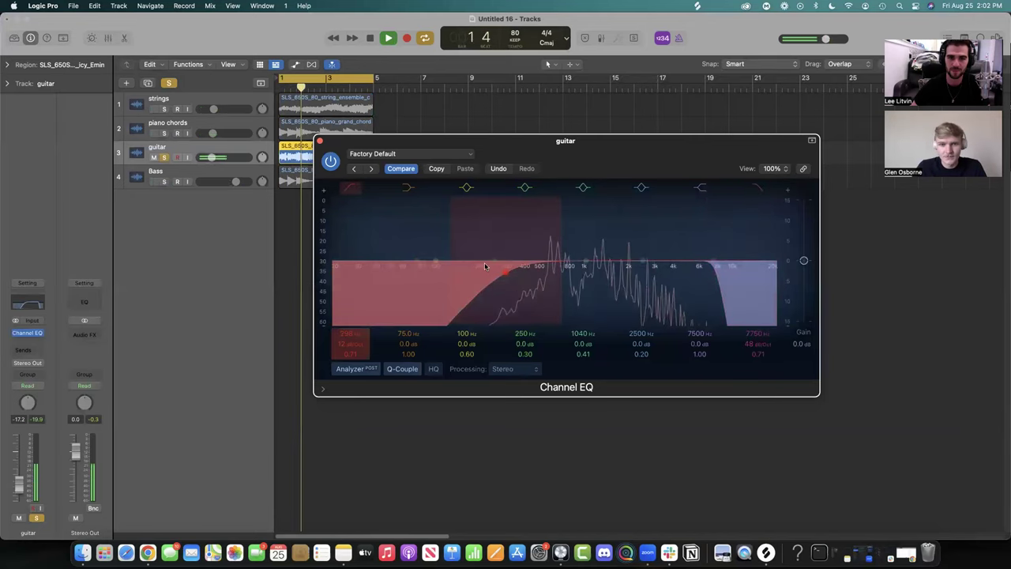
drag(448, 245, 496, 299)
Refine the guitar EQ to a high cut at about 4160 Hz and a low cut at about 286 Hz, and unsolo the track.
drag(719, 308, 691, 305)
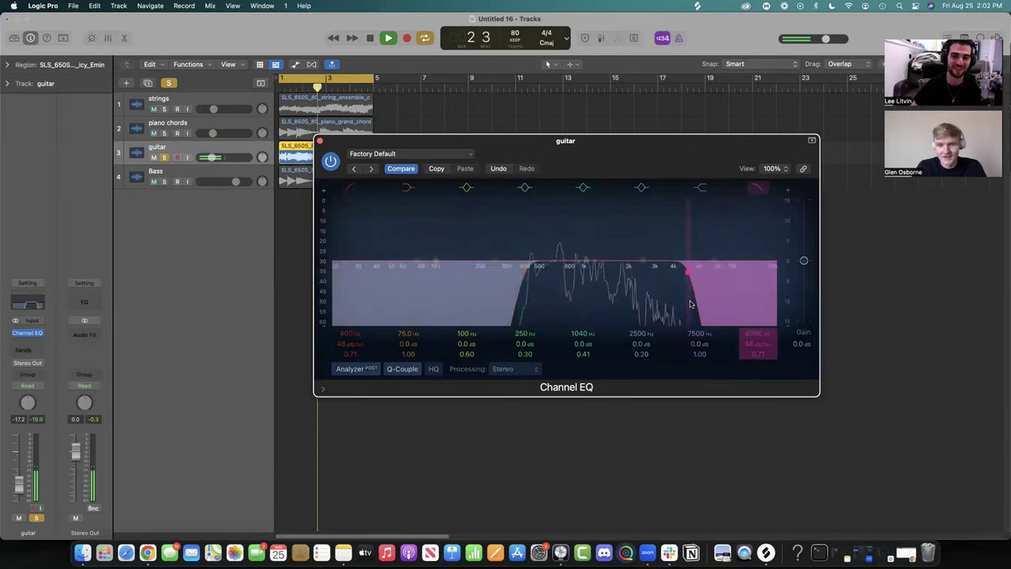
drag(510, 301, 525, 302)
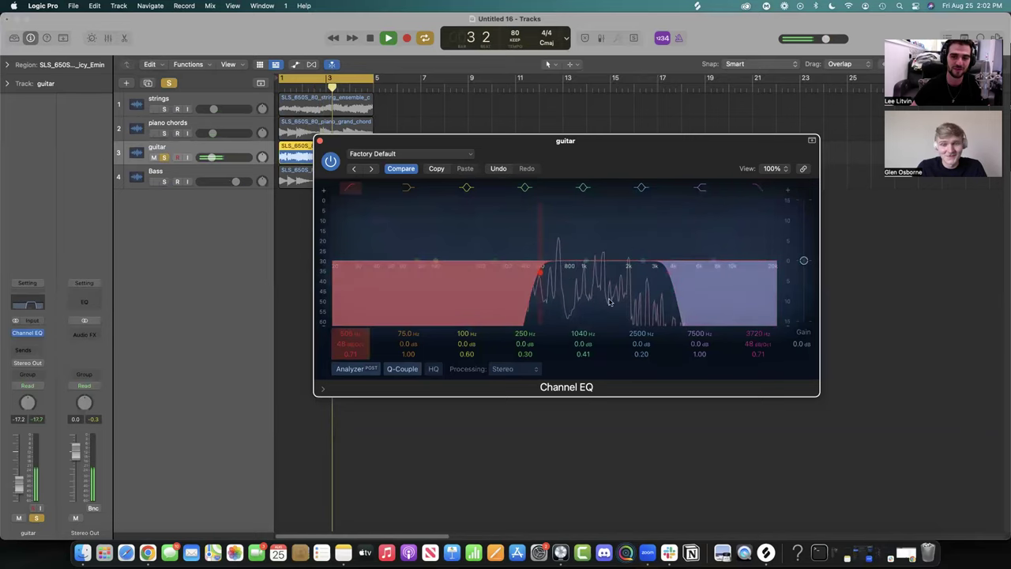
drag(679, 303, 697, 303)
drag(518, 302, 482, 303)
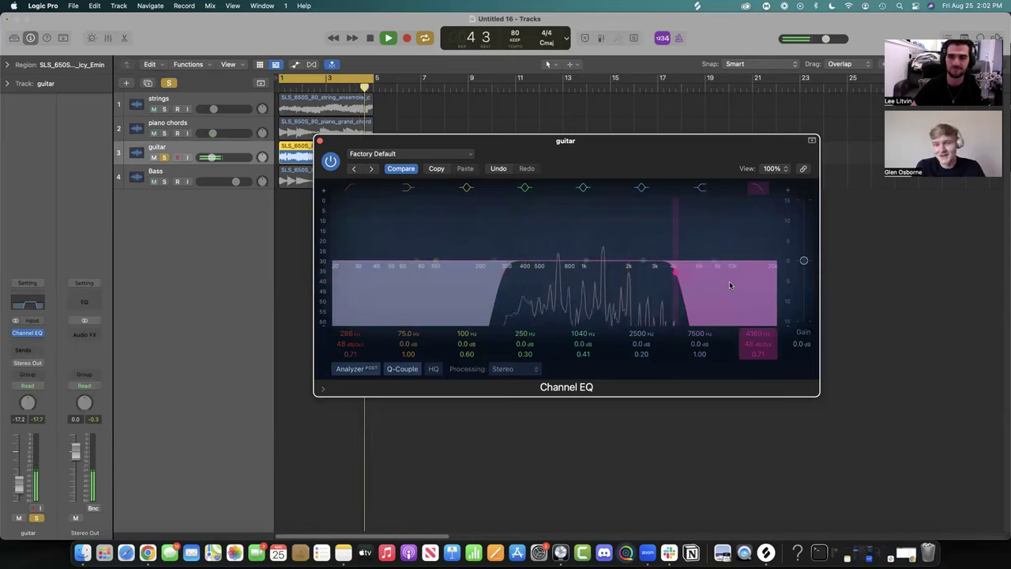
key(s)
click(320, 140)
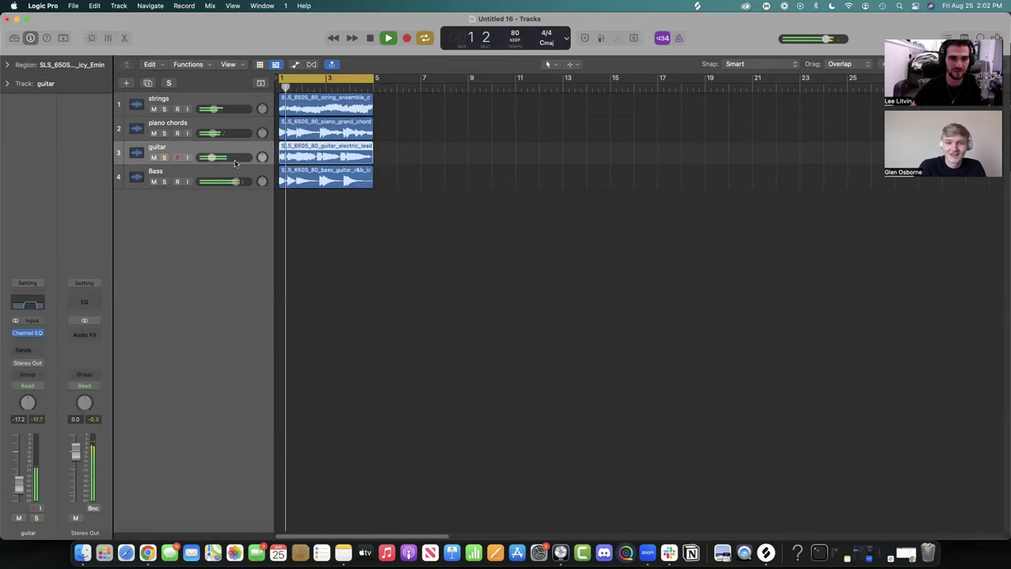
Stop playback, solo the piano chords and strings tracks together and play them back.
key(space)
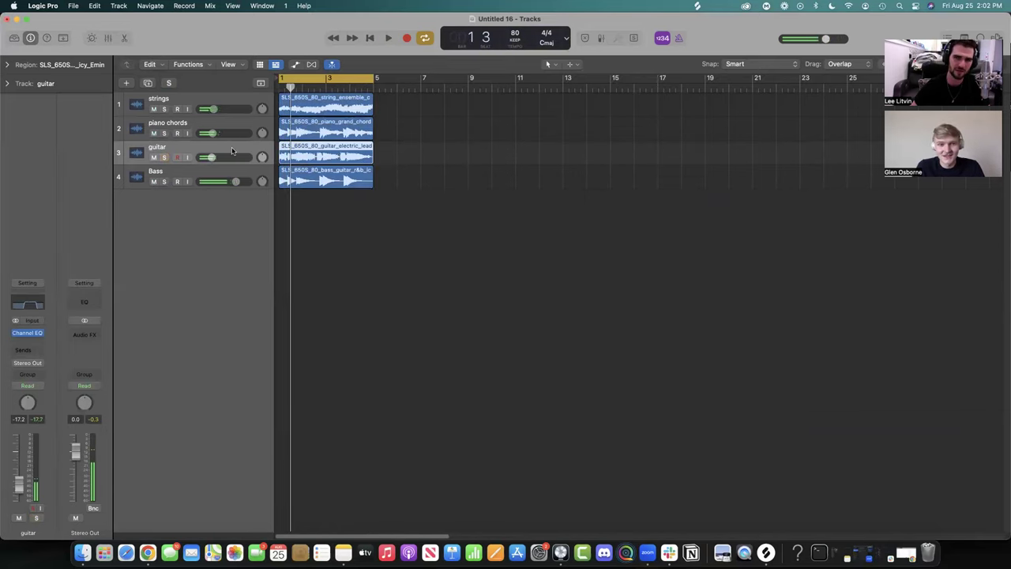
click(196, 128)
key(s)
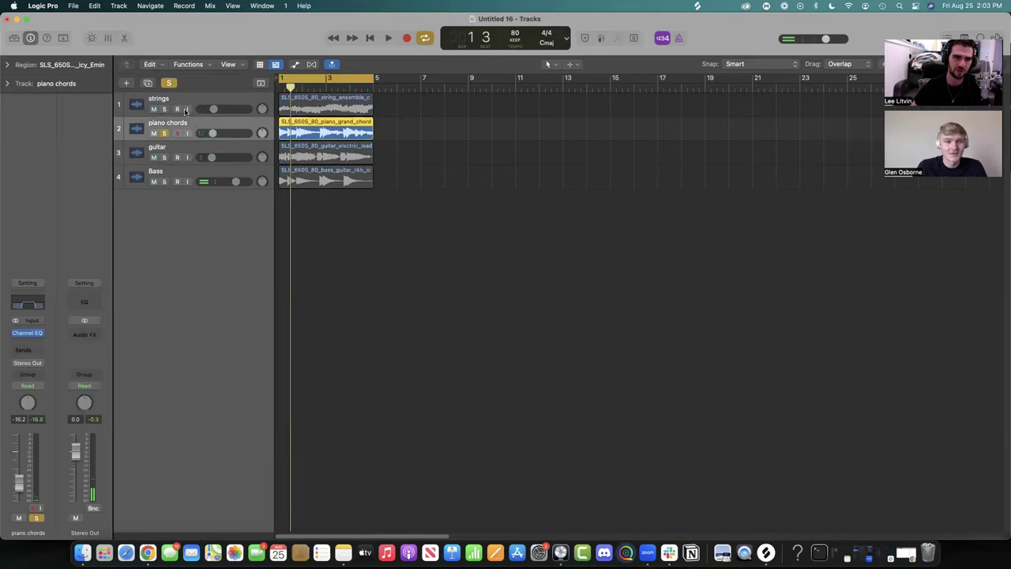
click(194, 103)
key(s)
key(space)
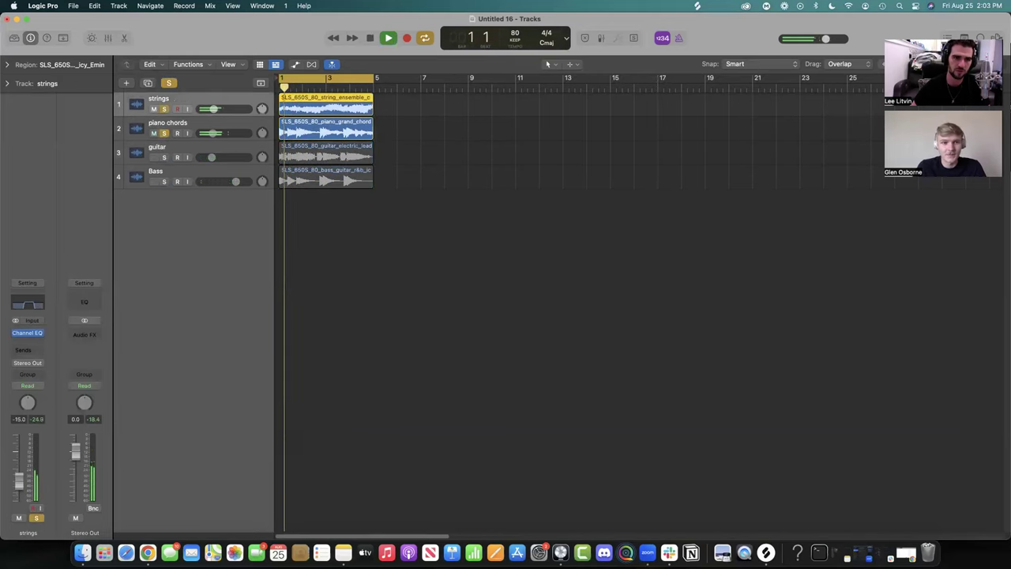
Pan the strings to +13 and adjust the guitar's pan while comparing the soloed tracks, clear all solos and stop playback.
click(165, 133)
drag(262, 108, 262, 90)
click(165, 133)
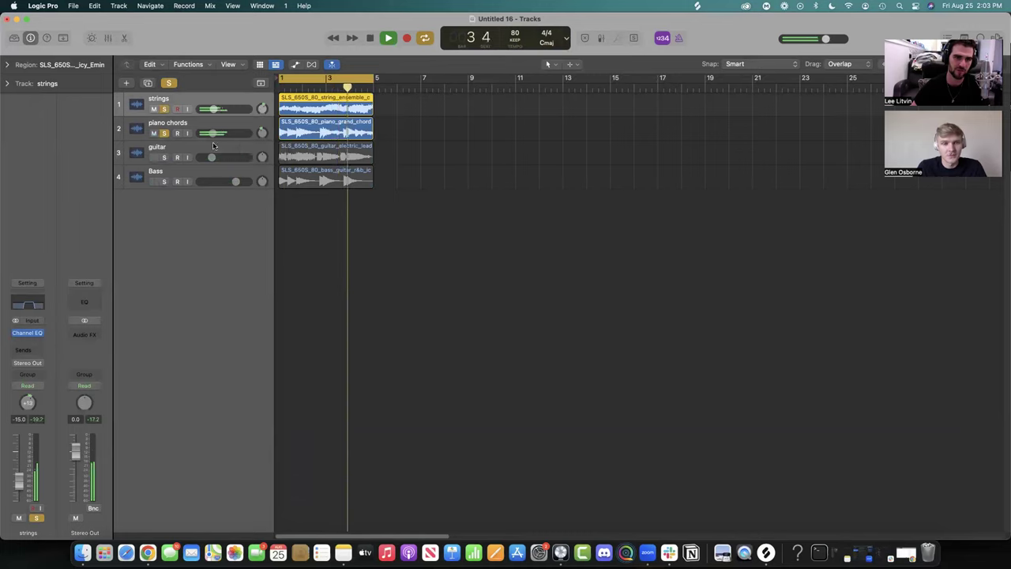
click(163, 157)
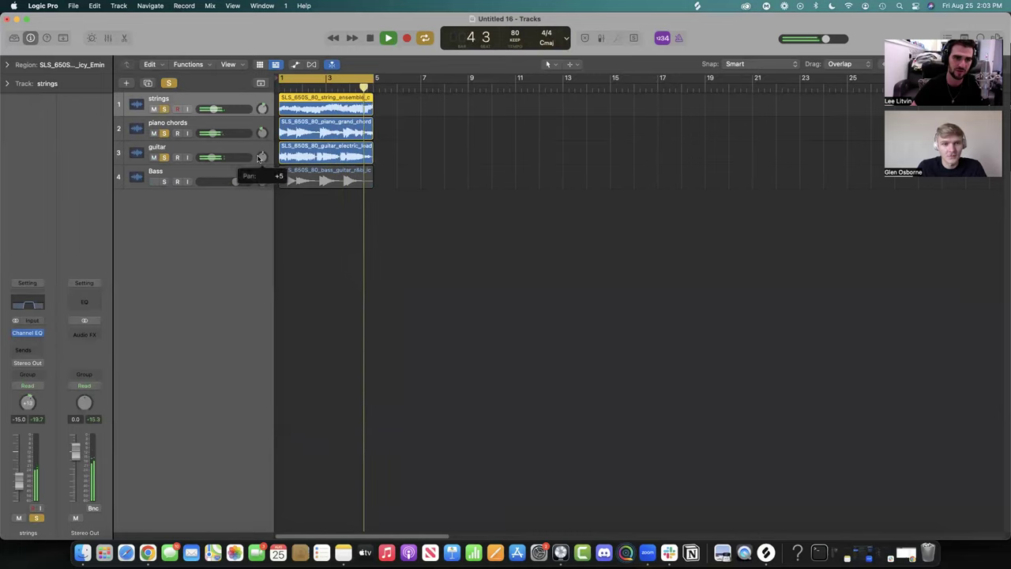
click(168, 83)
key(space)
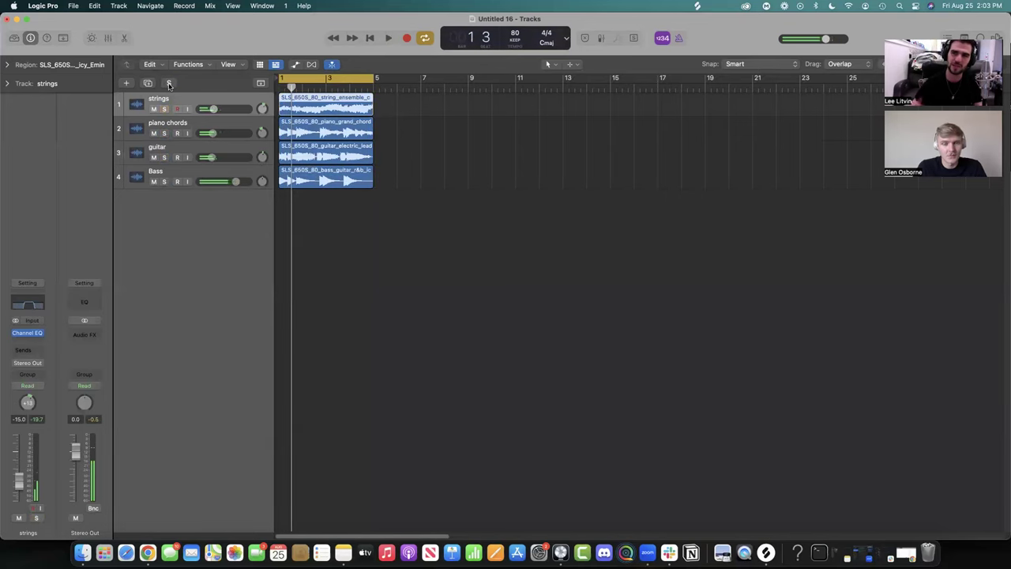
Create one software instrument track with the Ultrabeat drum machine as its instrument.
key(space)
key(alt+super+n)
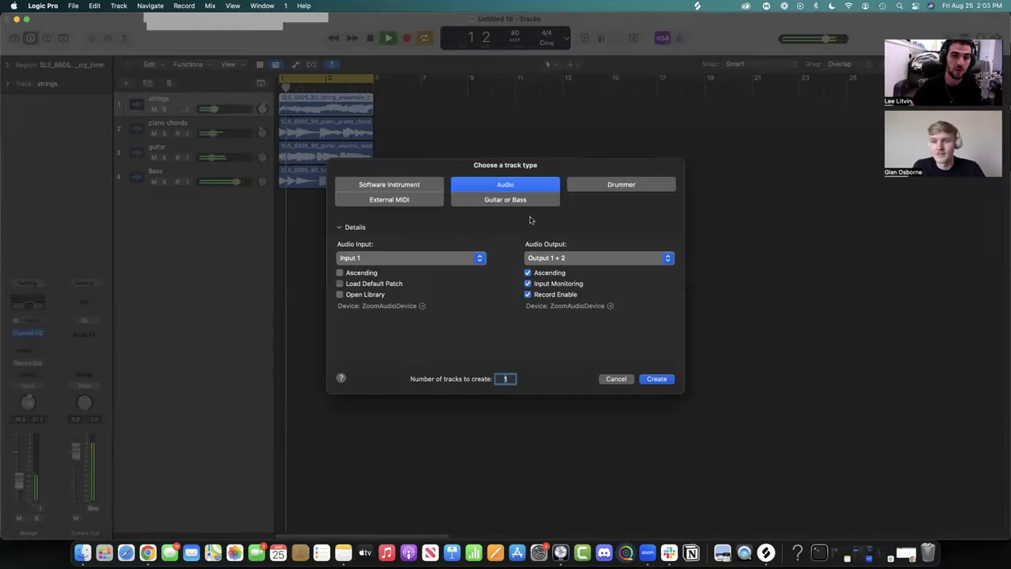
click(395, 184)
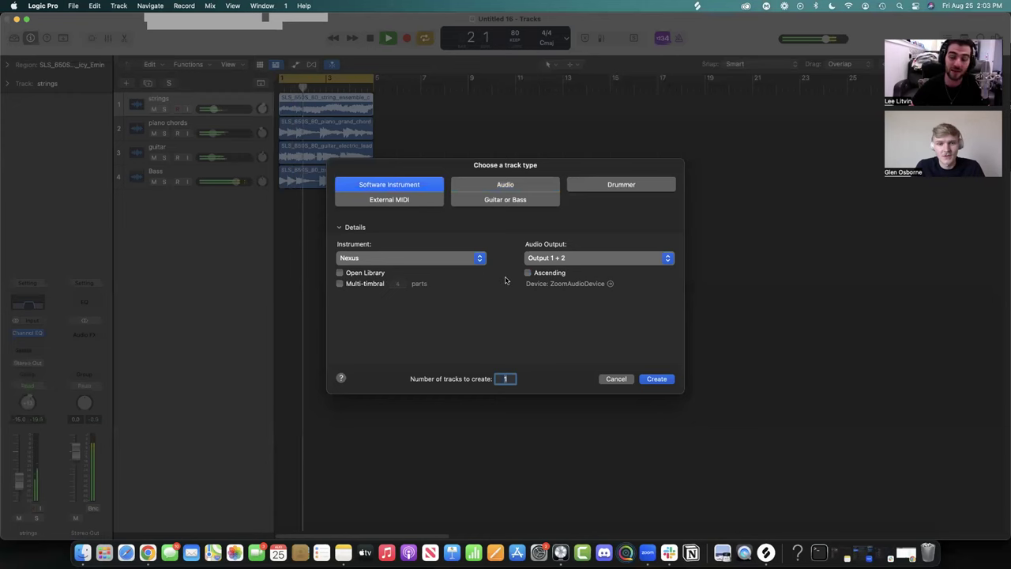
click(470, 257)
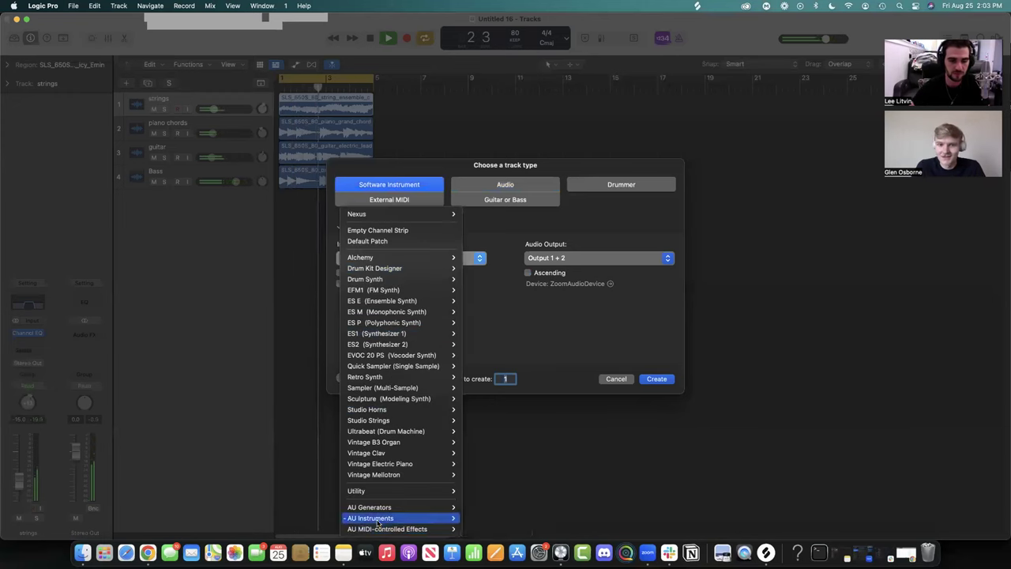
mouse_move(377, 520)
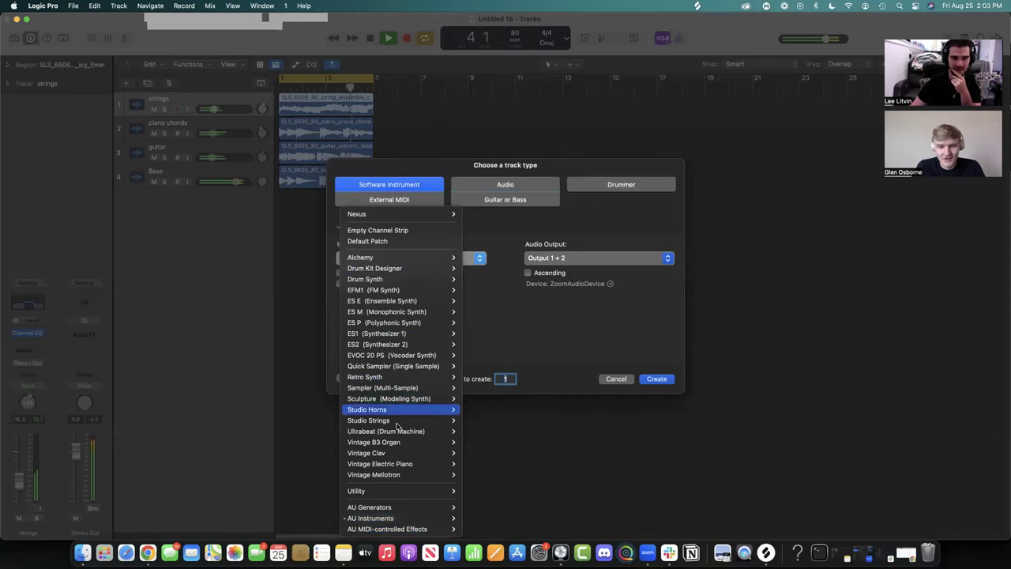
mouse_move(411, 431)
click(478, 432)
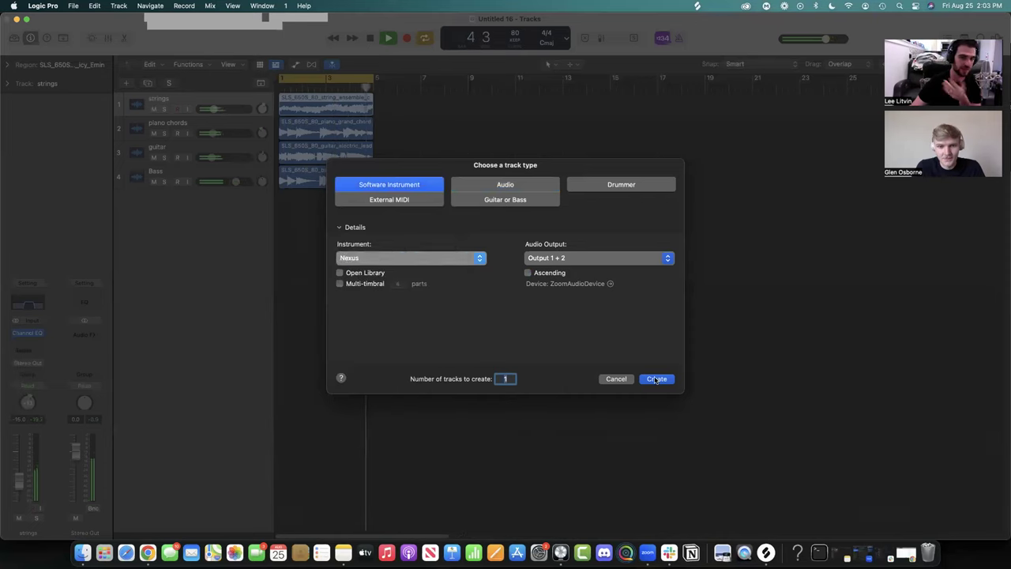
click(655, 379)
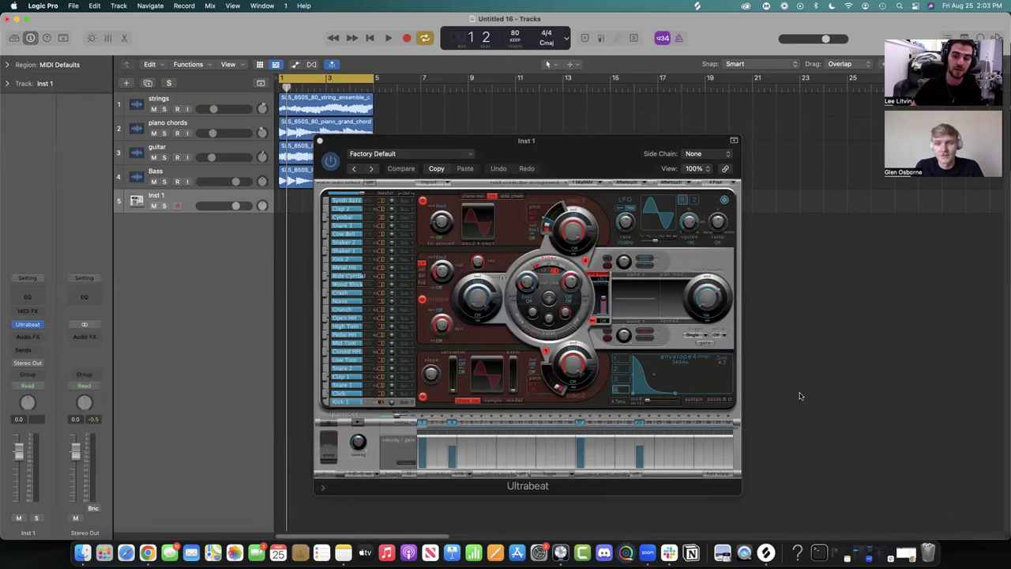
Switch to Splice, search for "murda beatz", open the Bandemic drum pack page, and minimize Splice to return to Logic Pro.
click(771, 557)
drag(674, 30, 522, 6)
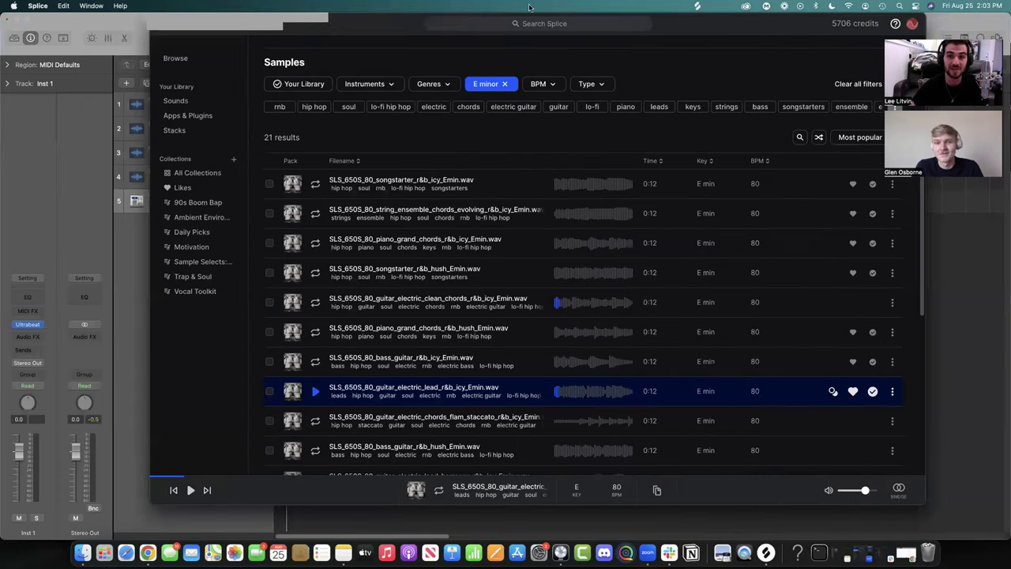
click(561, 24)
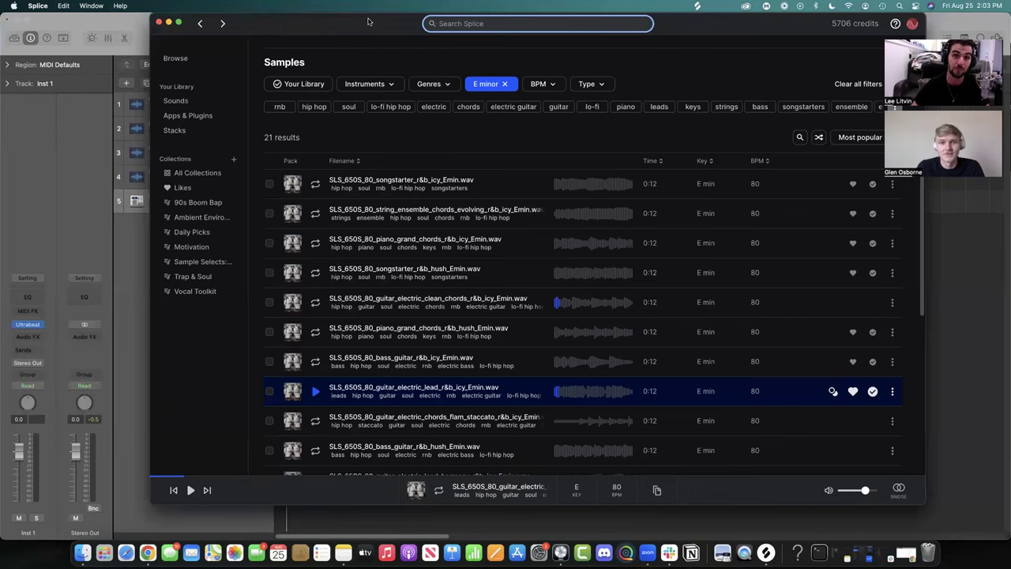
drag(367, 21, 484, 22)
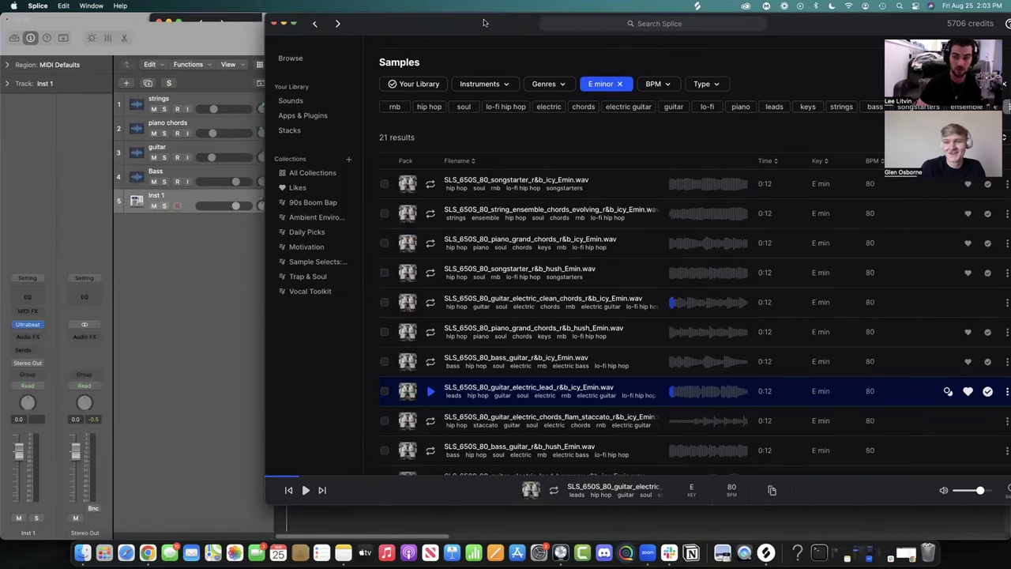
click(704, 24)
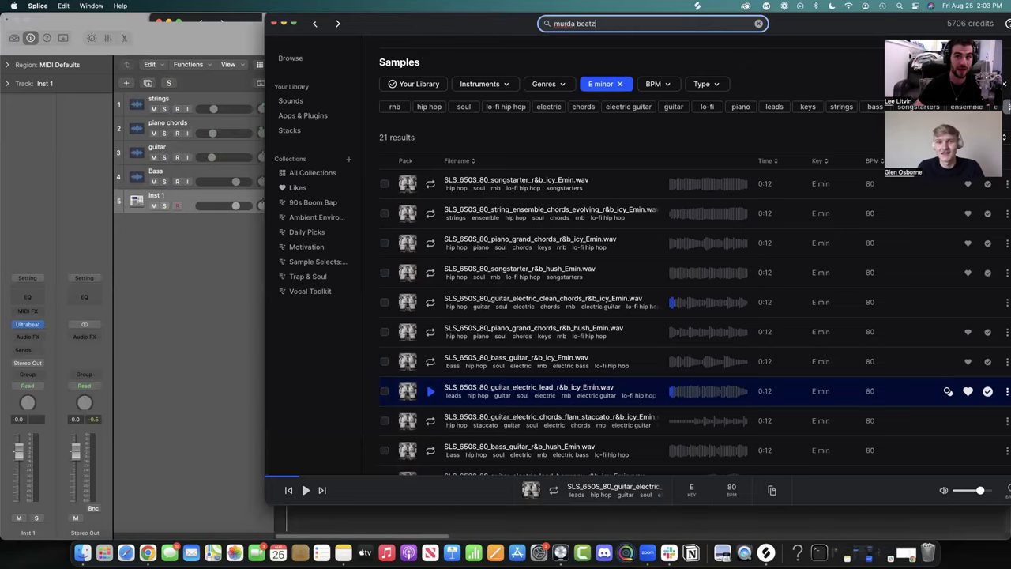
key(Return)
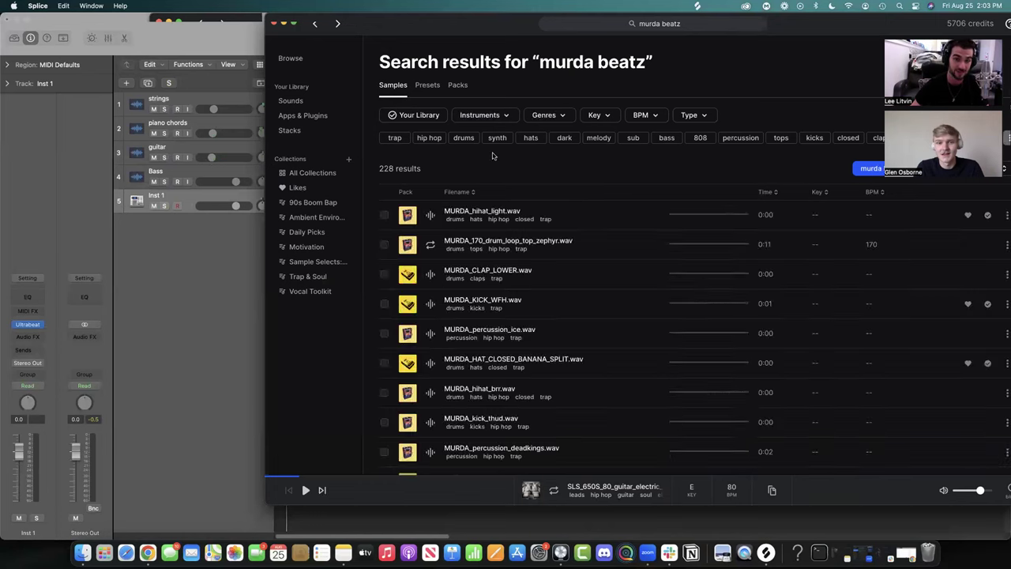
click(408, 218)
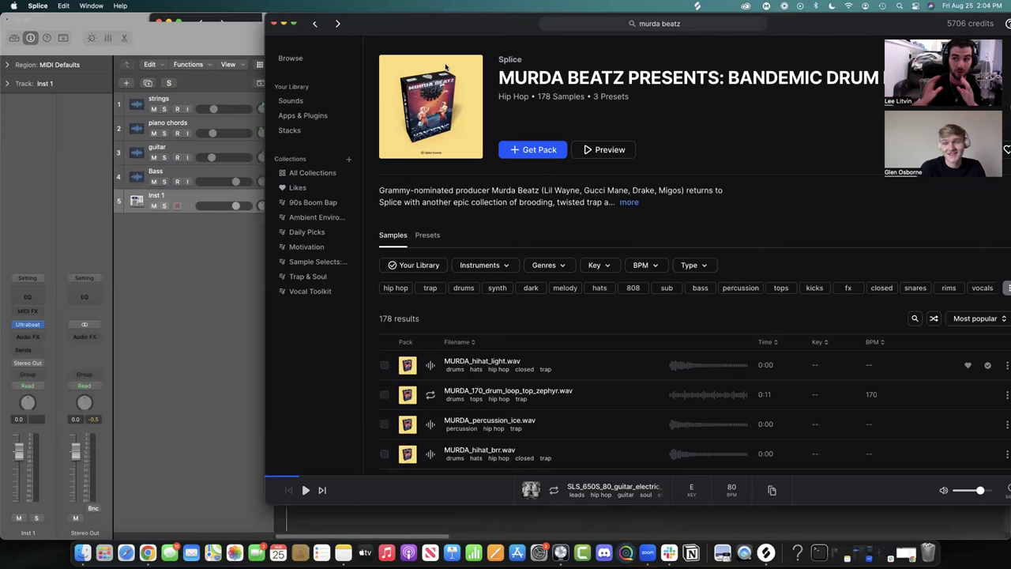
drag(397, 24, 475, 19)
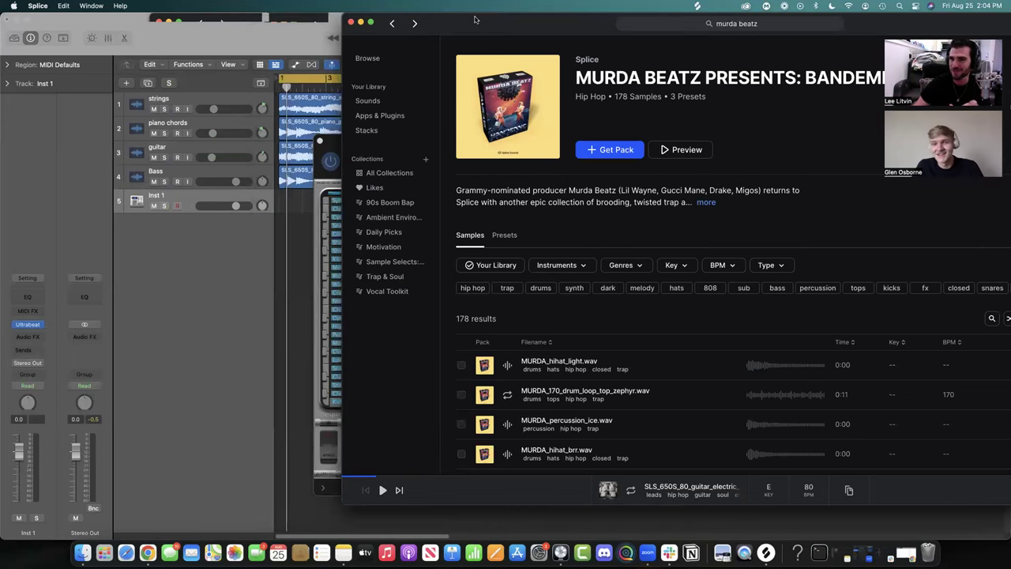
click(360, 23)
Load the Murda Beatz preset into Ultrabeat and play the loop.
drag(566, 161, 725, 144)
click(580, 142)
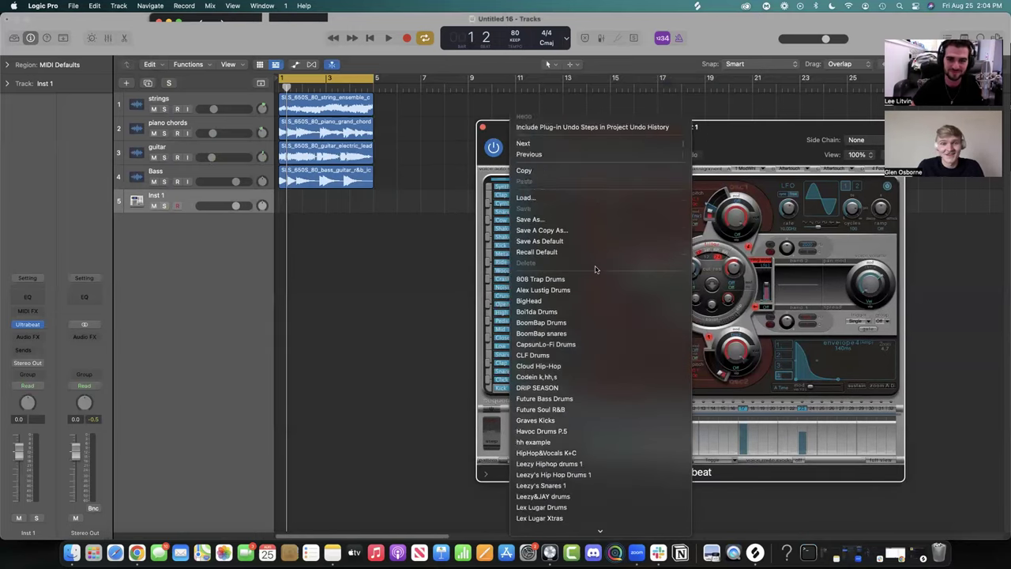
scroll(598, 266, down, 3)
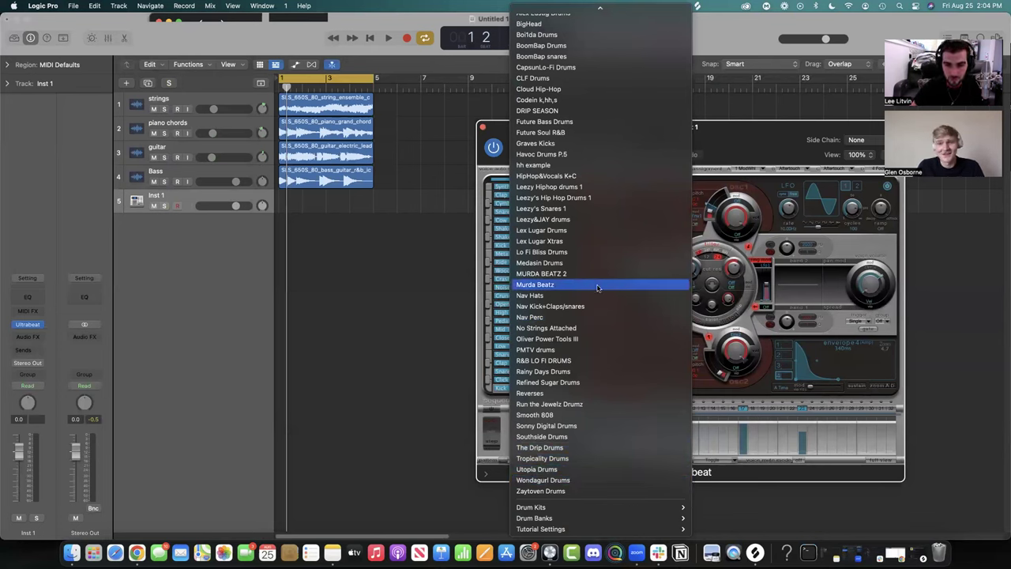
click(222, 255)
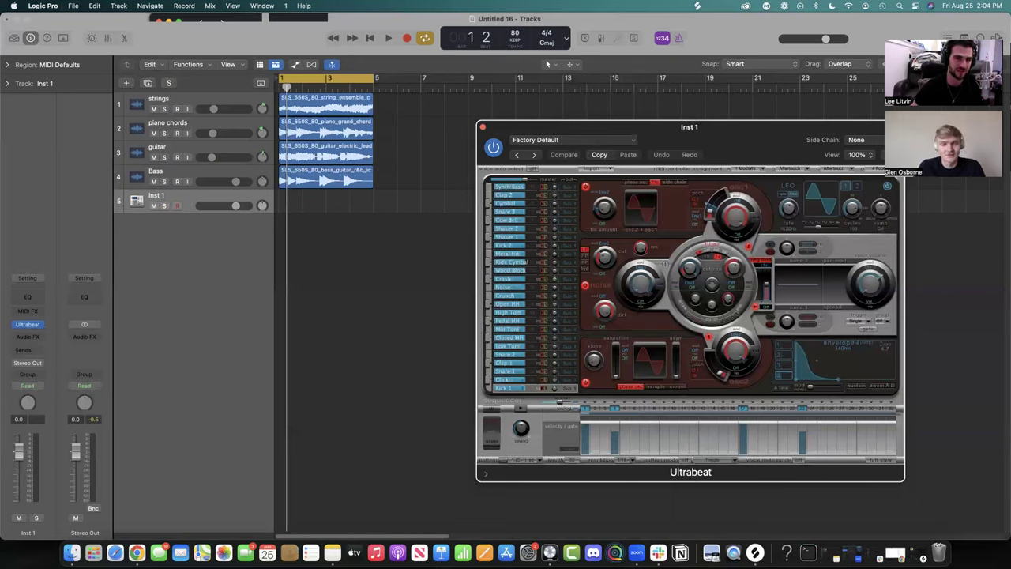
key(space)
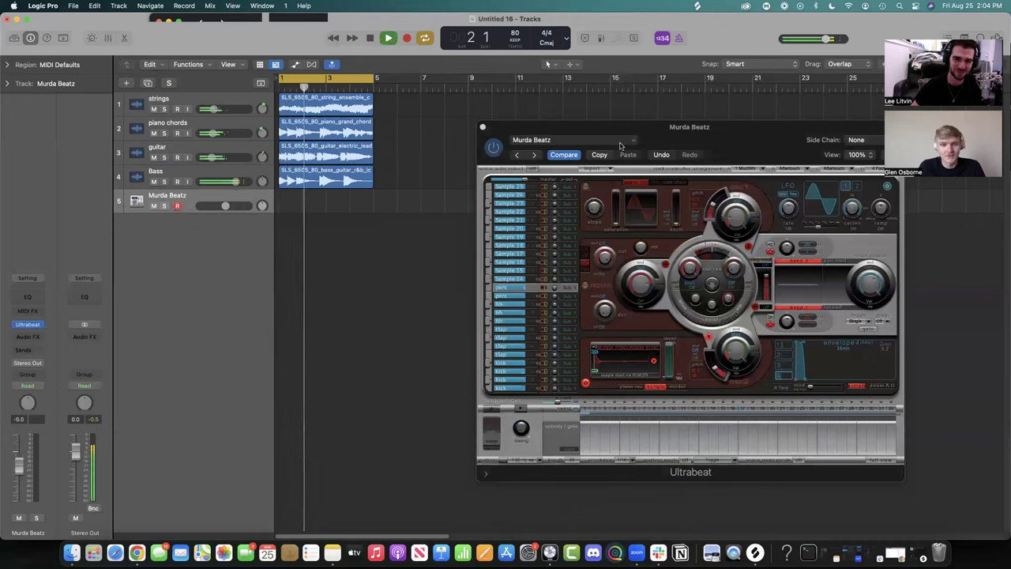
drag(733, 120, 727, 78)
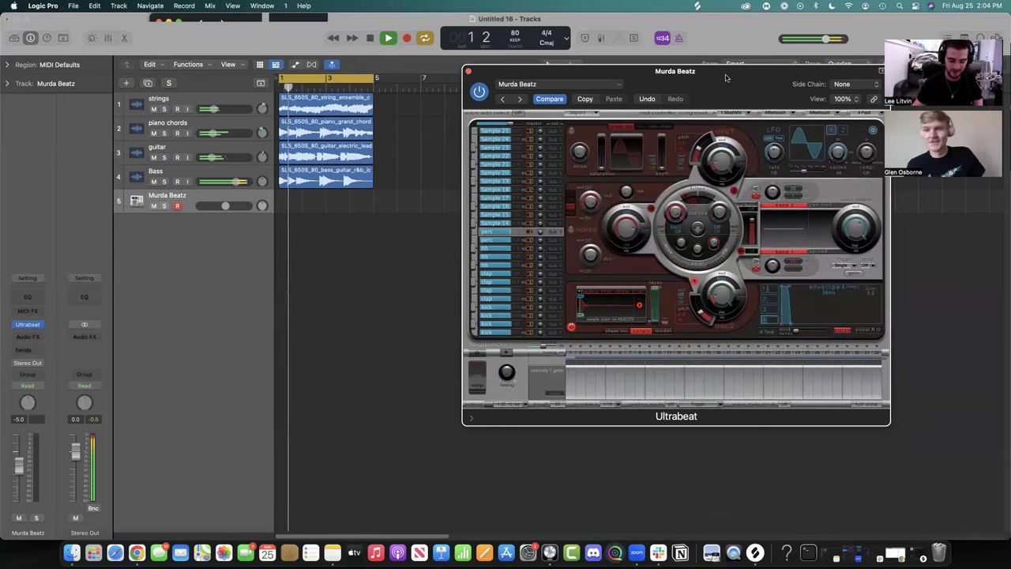
Audition the kit's percussion sound with Musical Typing at octave C2 and lower the Murda Beatz track's volume to -11.0 dB.
key(super+k)
key(a)
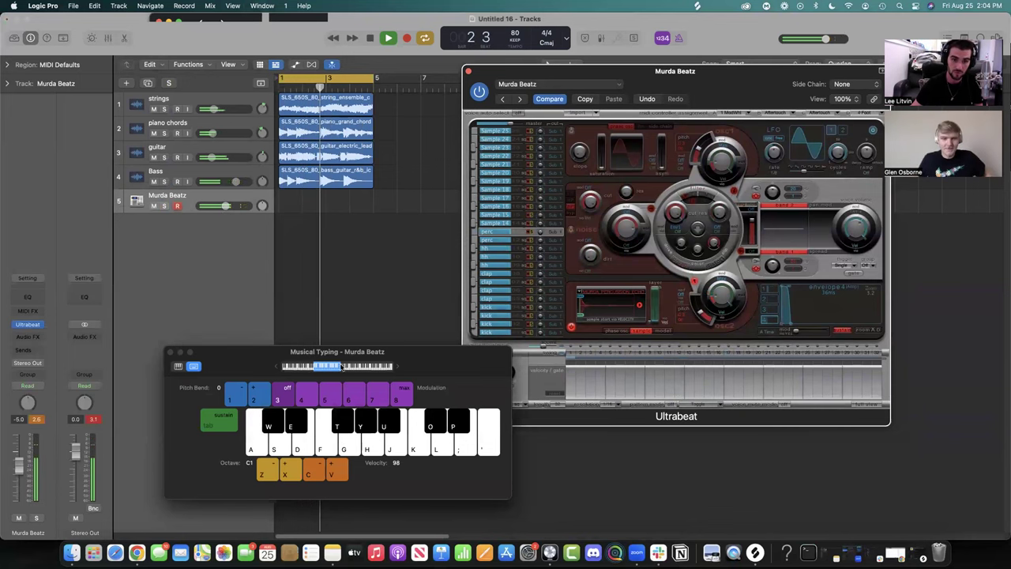
key(a)
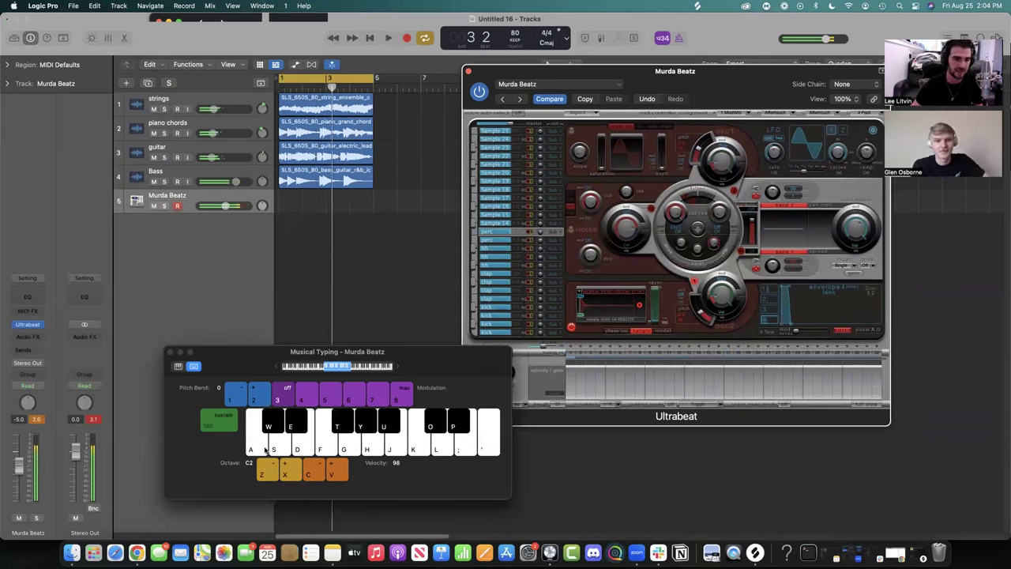
drag(226, 206, 216, 207)
key(a)
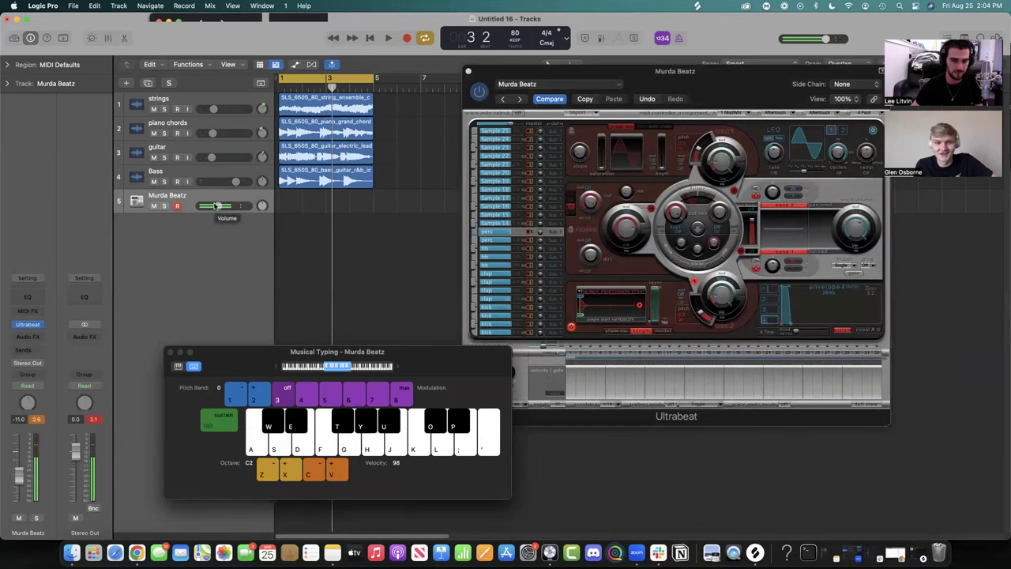
Record a percussion pattern with the C2 sound over the first two bars of the Murda Beatz track.
key(r)
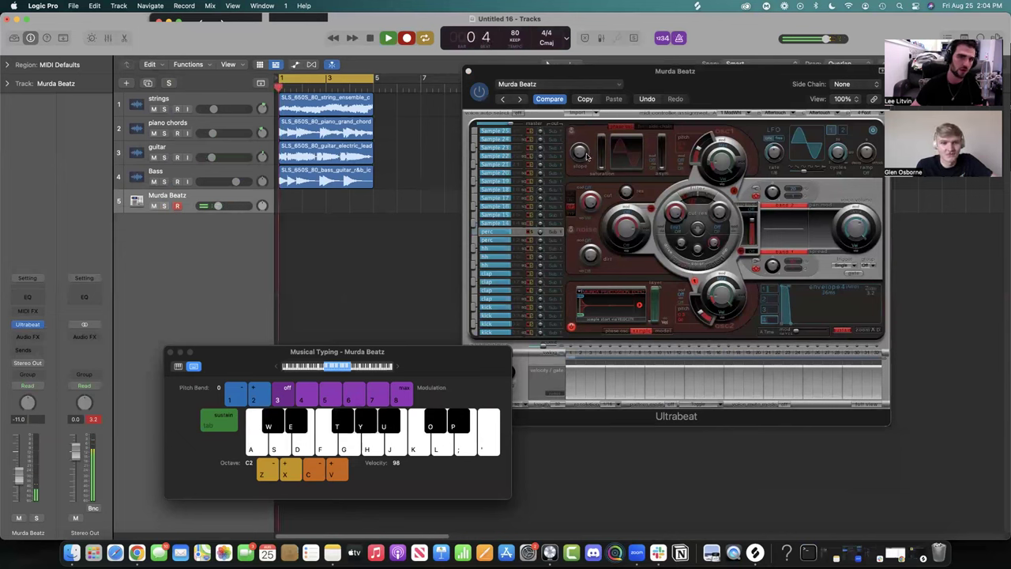
key(a)
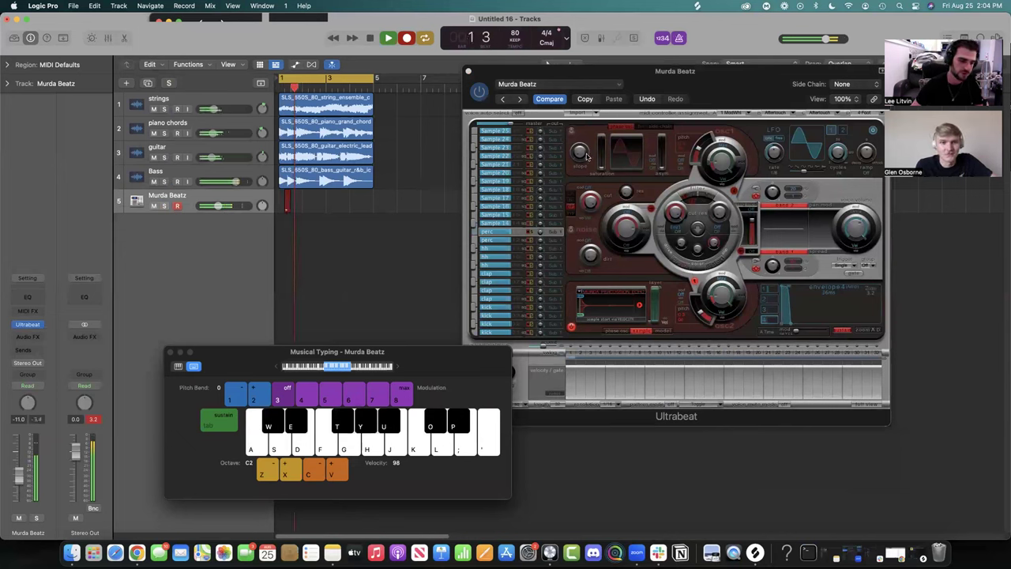
key(a)
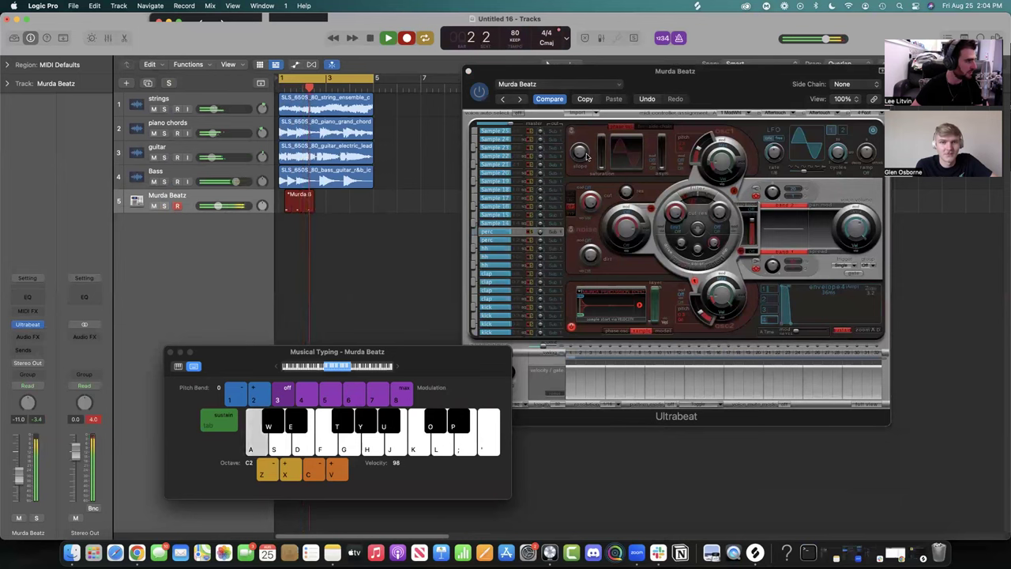
key(space)
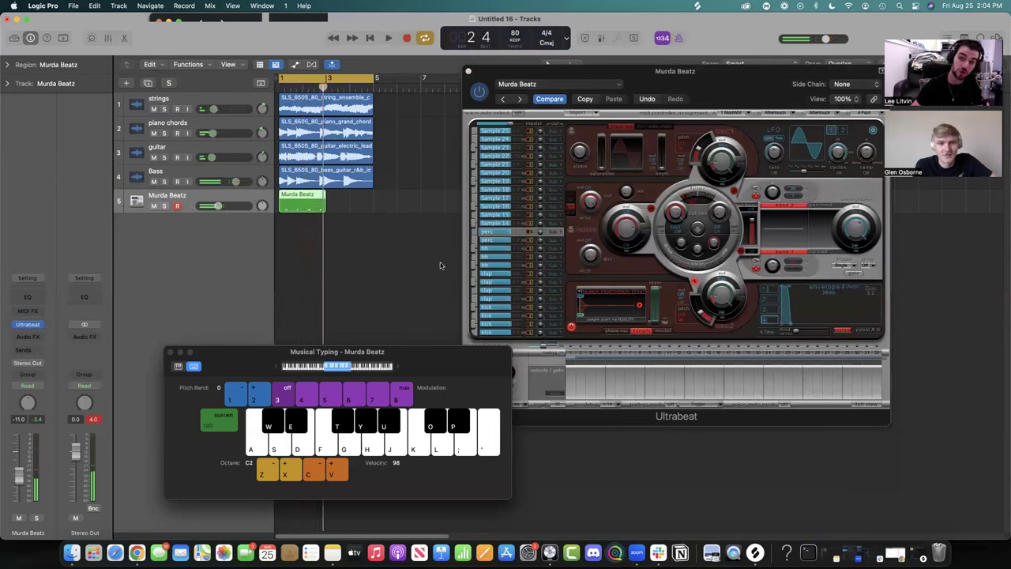
Close the Ultrabeat window and move the Musical Typing keyboard off the enlarged track regions.
click(467, 71)
drag(952, 65, 989, 65)
drag(423, 352, 945, 186)
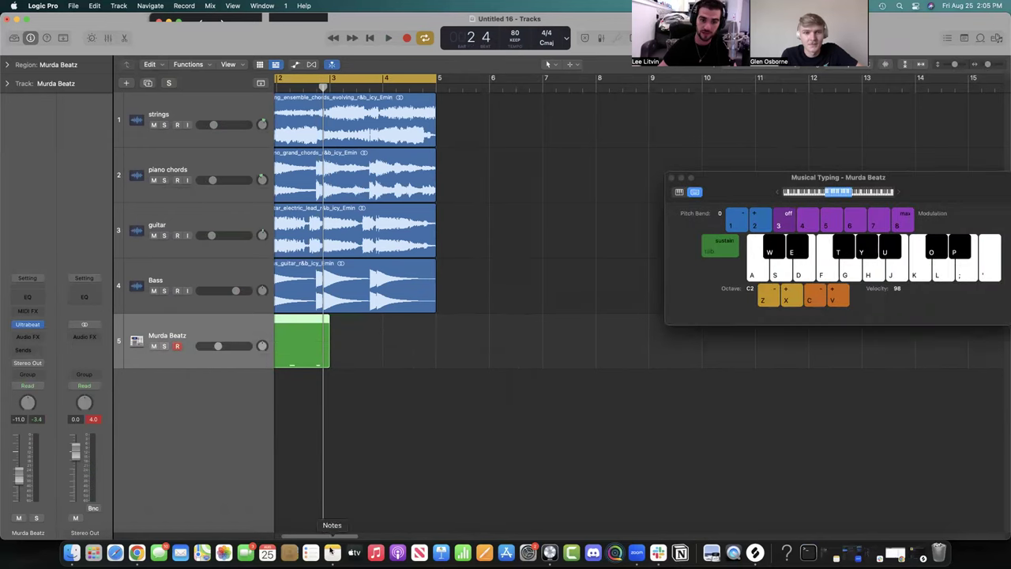
drag(333, 537, 326, 536)
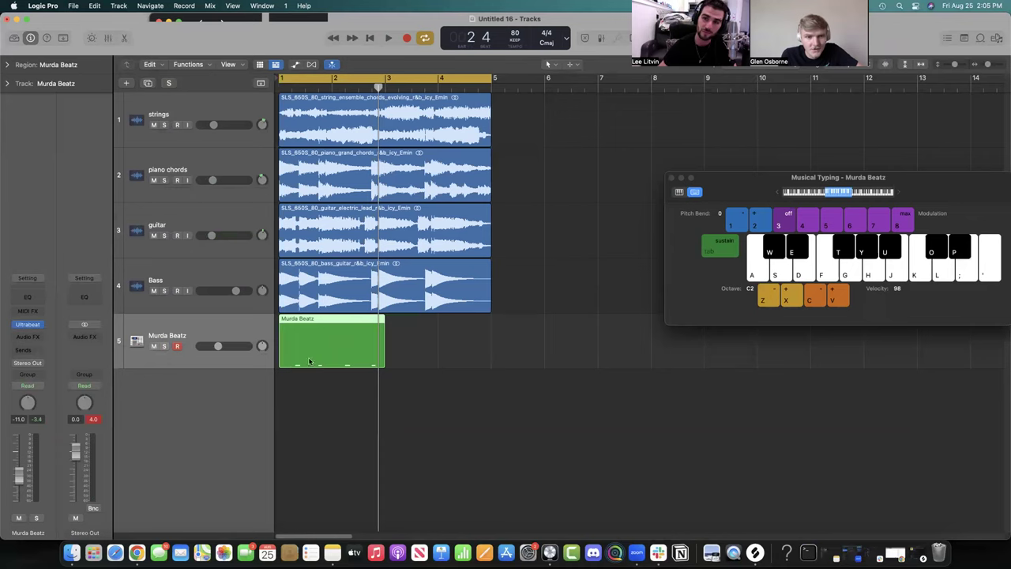
Play back and quantize the recorded percussion notes in the Piano Roll, and copy the region to bar 3.
key(Return)
key(space)
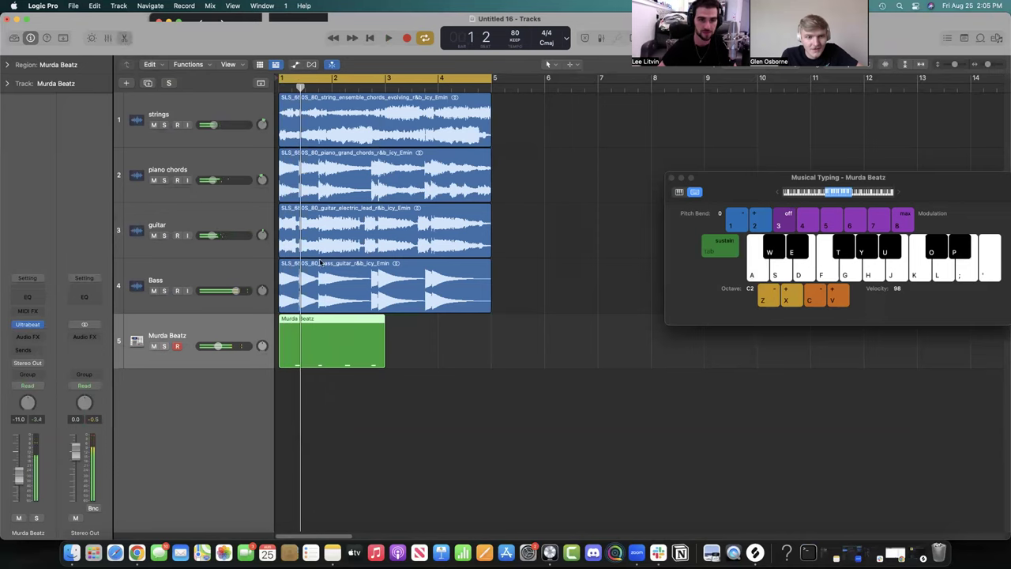
drag(387, 438, 362, 438)
click(403, 413)
key(space)
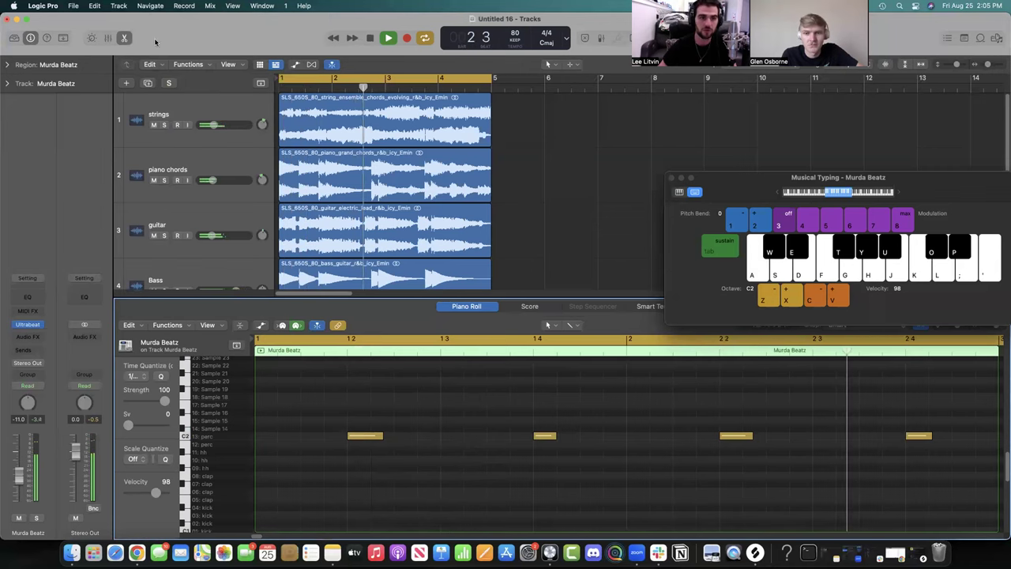
key(e)
key(space)
drag(299, 320, 406, 320)
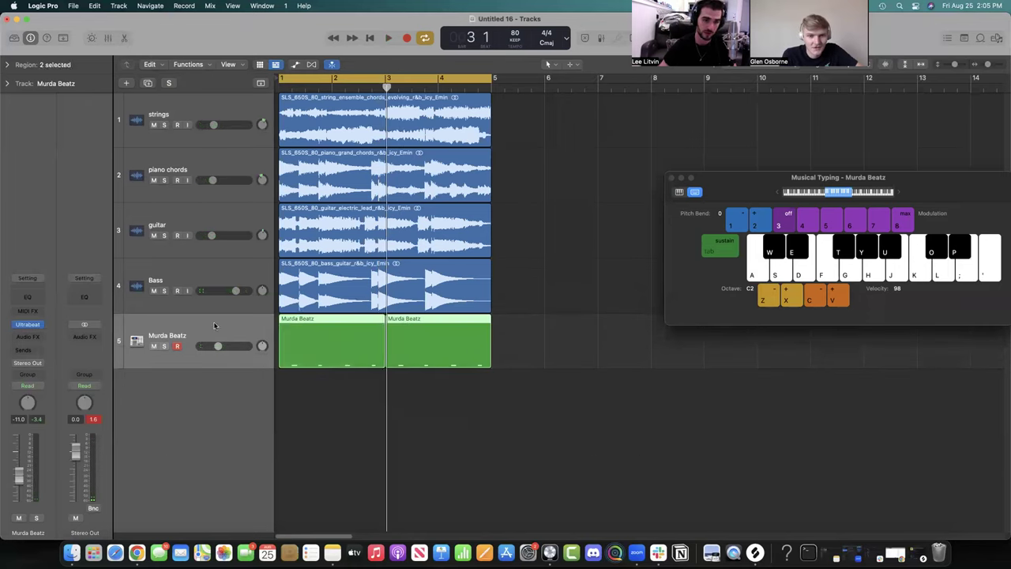
Duplicate the Murda Beatz track, audition its kick at octave C1, and lower the new track's volume to -13.6 dB.
drag(744, 186, 642, 155)
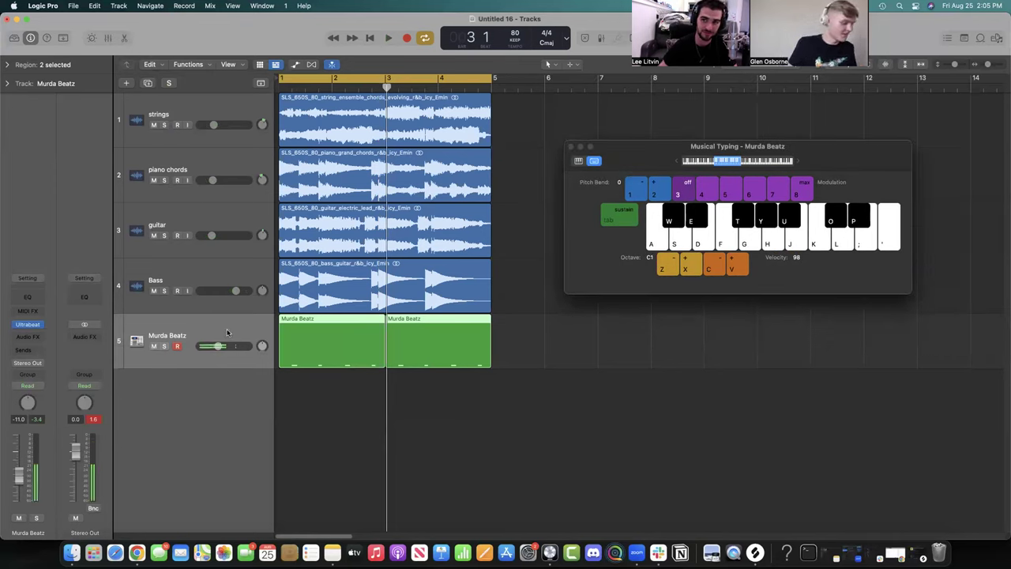
key(super+d)
key(a)
drag(228, 405, 222, 403)
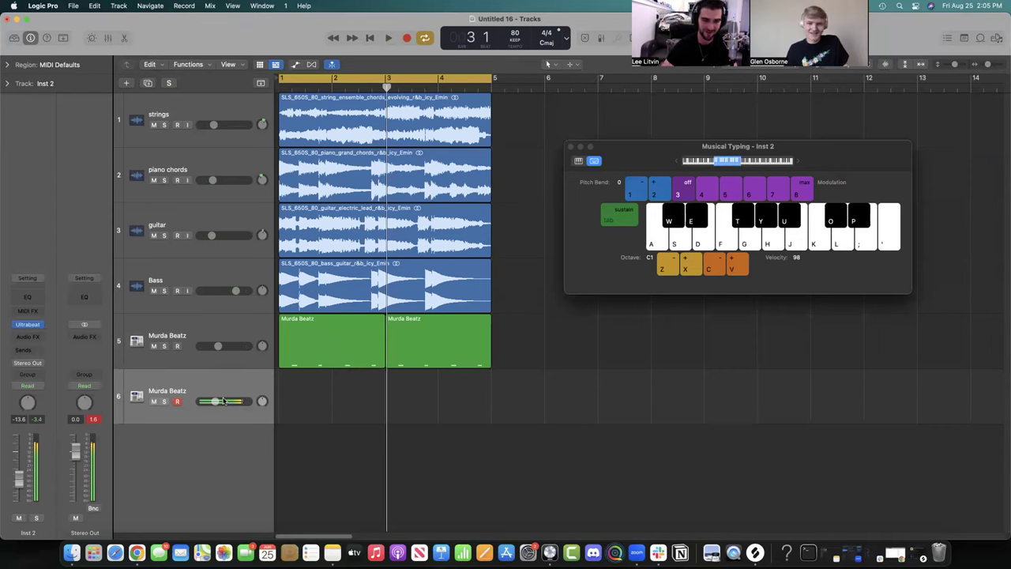
Record a four-bar kick pattern with the C1 sound, setting the percussion track to -7.6 dB and the kick track to -12.6 dB.
key(r)
drag(222, 349, 224, 349)
drag(217, 402, 227, 404)
key(a)
key(a)
key(a)
key(a)
key(a)
key(a)
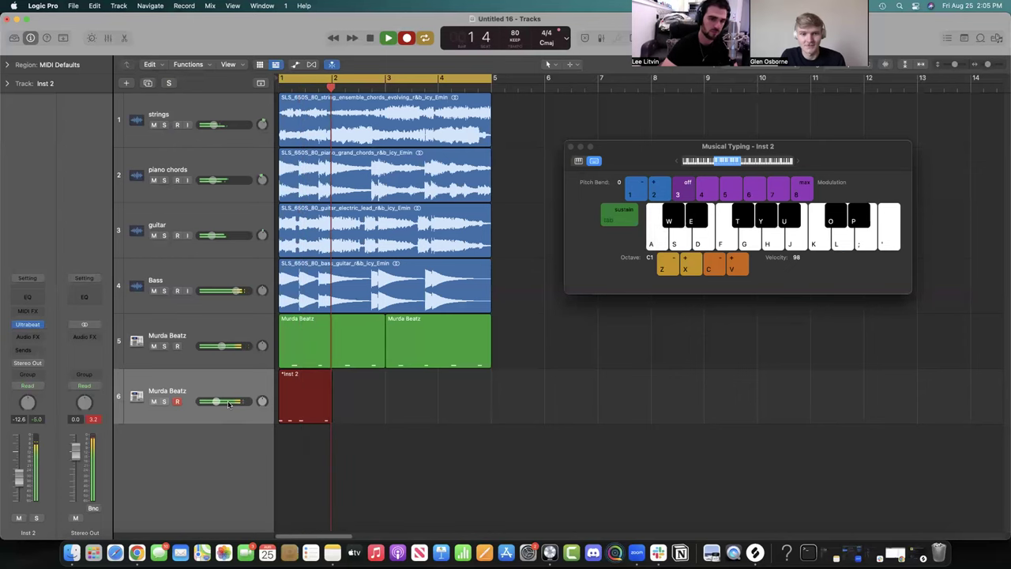
key(a)
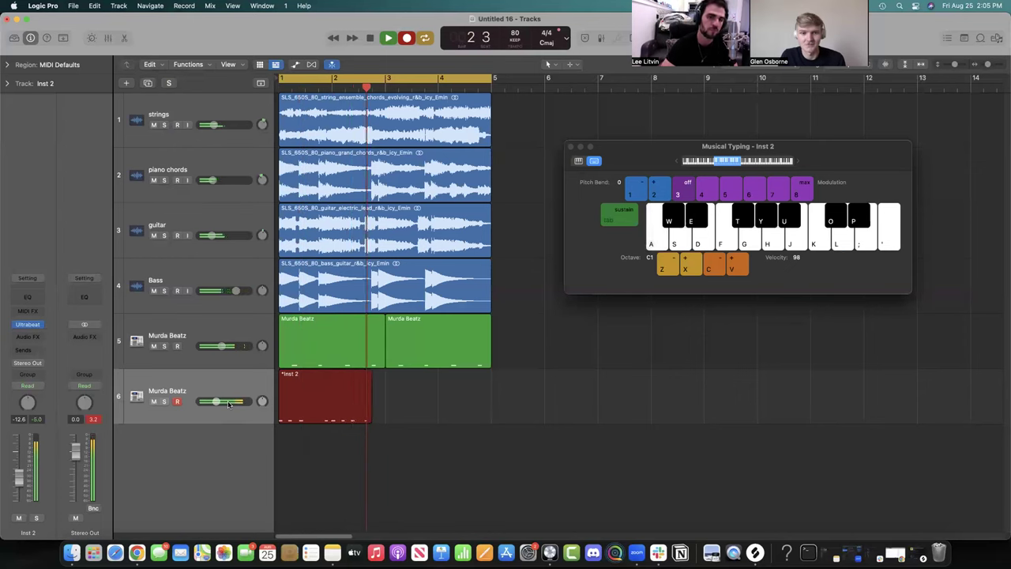
key(a)
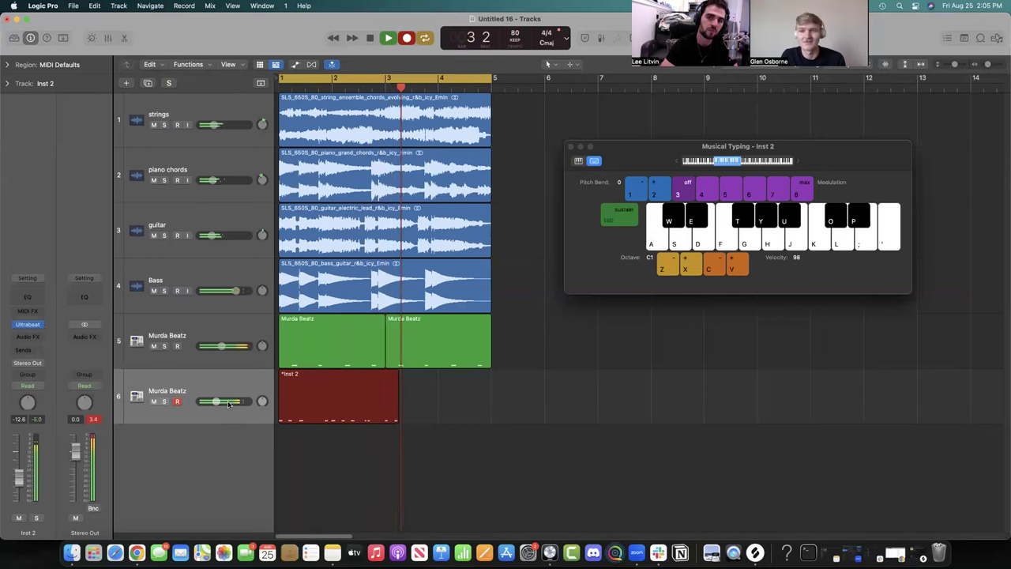
key(a)
key(a)
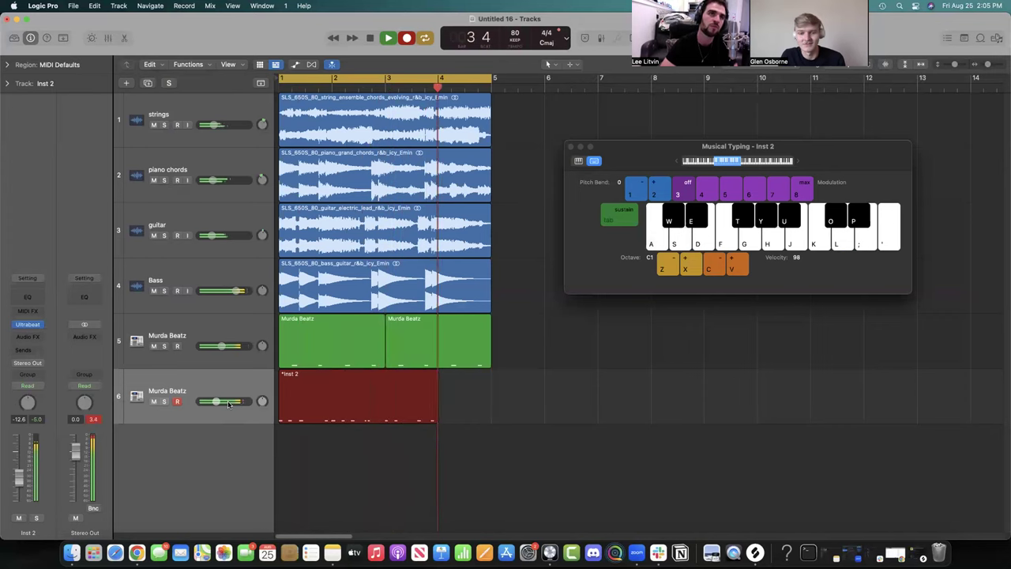
key(a)
key(a)
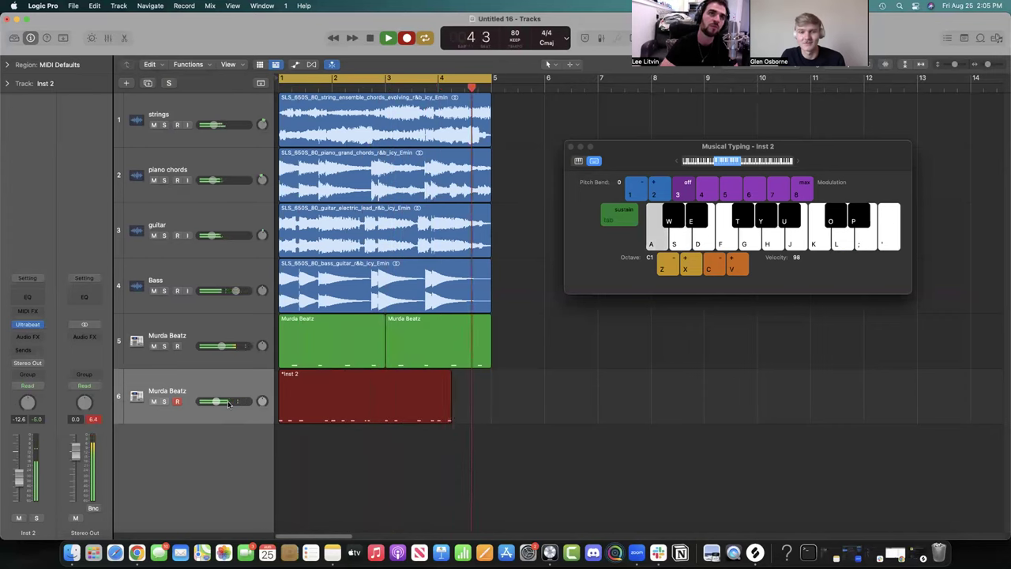
key(space)
Raise the kick track's volume to -8.4 dB and play the loop back from bar 1.
drag(239, 408, 249, 409)
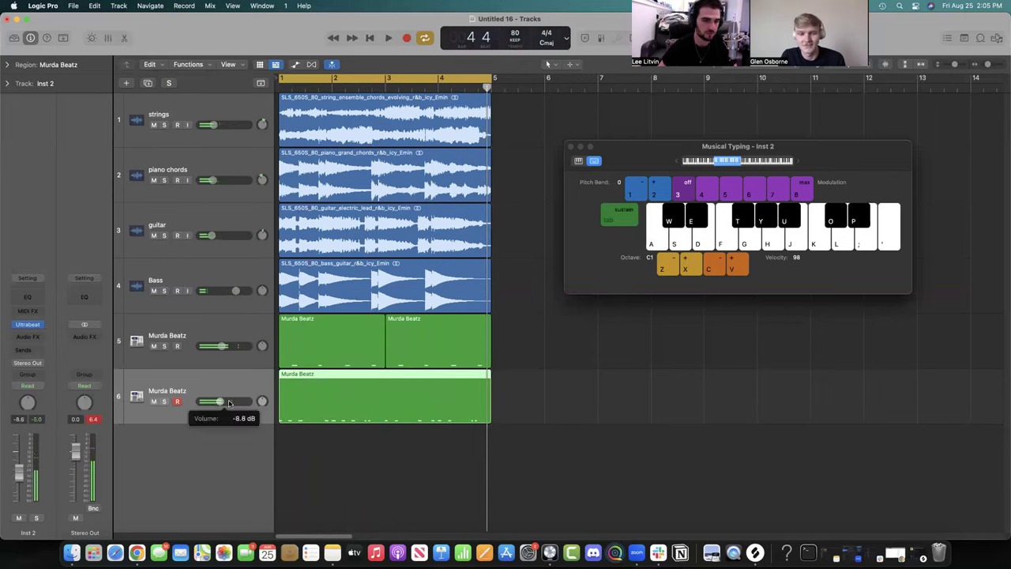
key(space)
key(a)
Add a Channel EQ to the kick track with 48 dB/Oct cuts below 40 Hz and above 344 Hz, and -2.1 dB at 71 Hz.
click(28, 297)
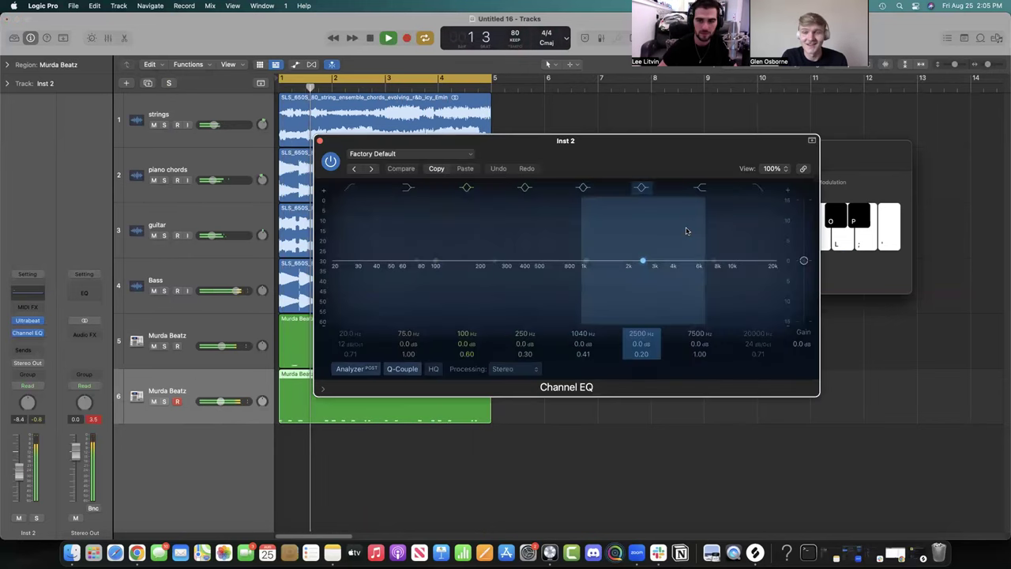
click(757, 187)
drag(758, 237, 489, 223)
click(351, 188)
drag(346, 231, 375, 234)
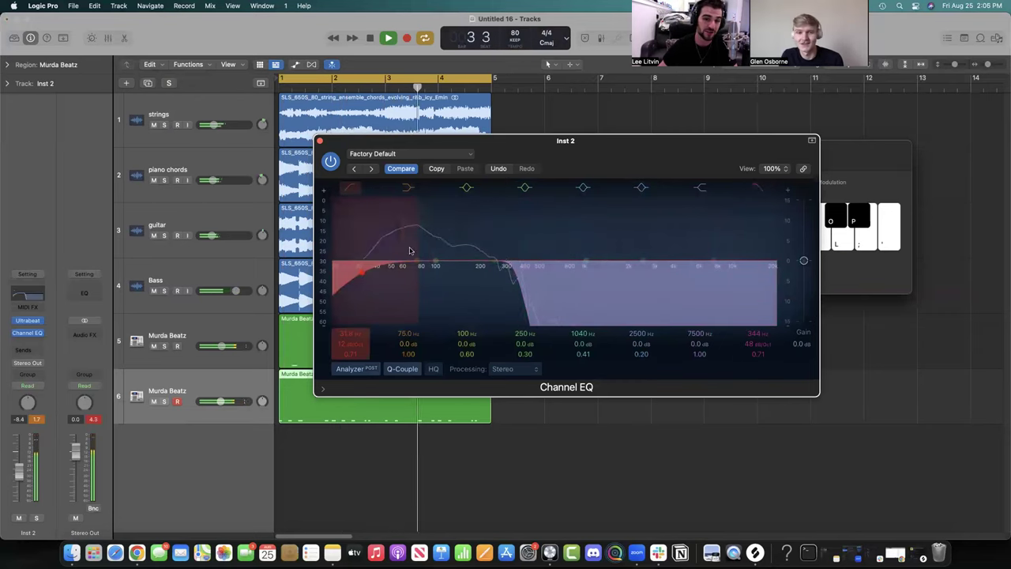
drag(361, 271, 346, 289)
drag(437, 260, 474, 281)
key(space)
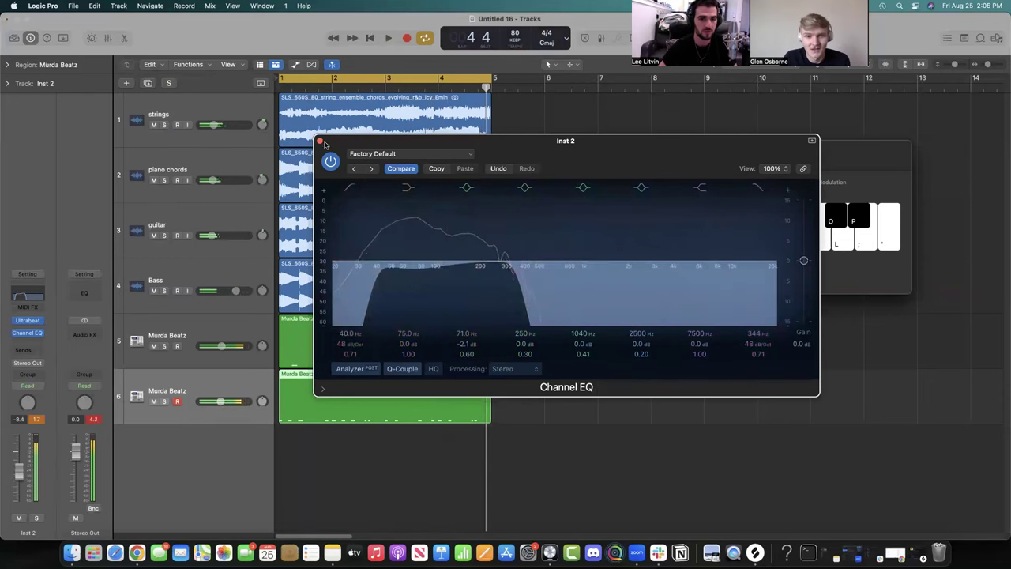
click(320, 142)
Bounce the kick region in place to a new track named Kick_bip and delete the original kick instrument track.
right_click(346, 297)
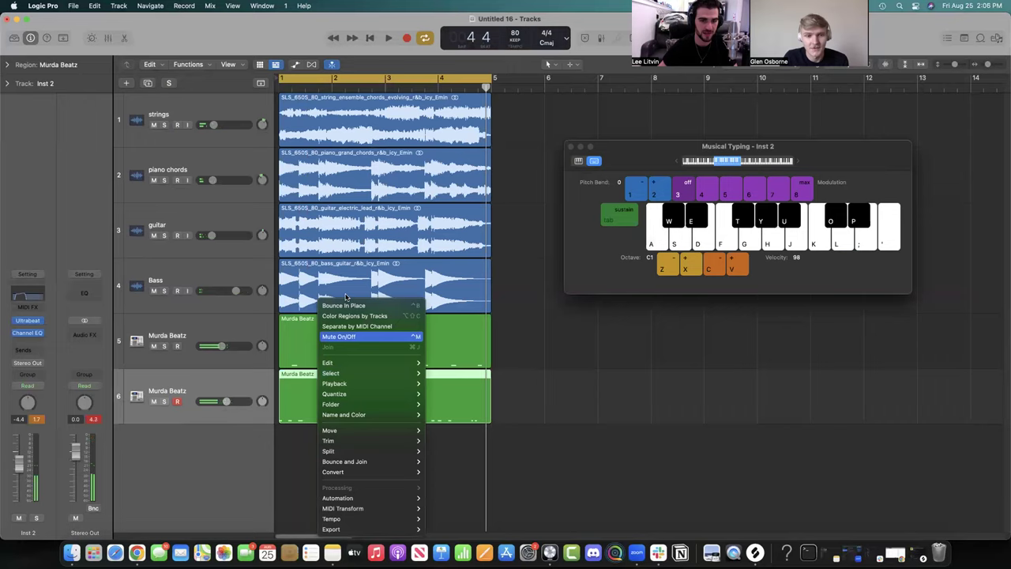
click(345, 305)
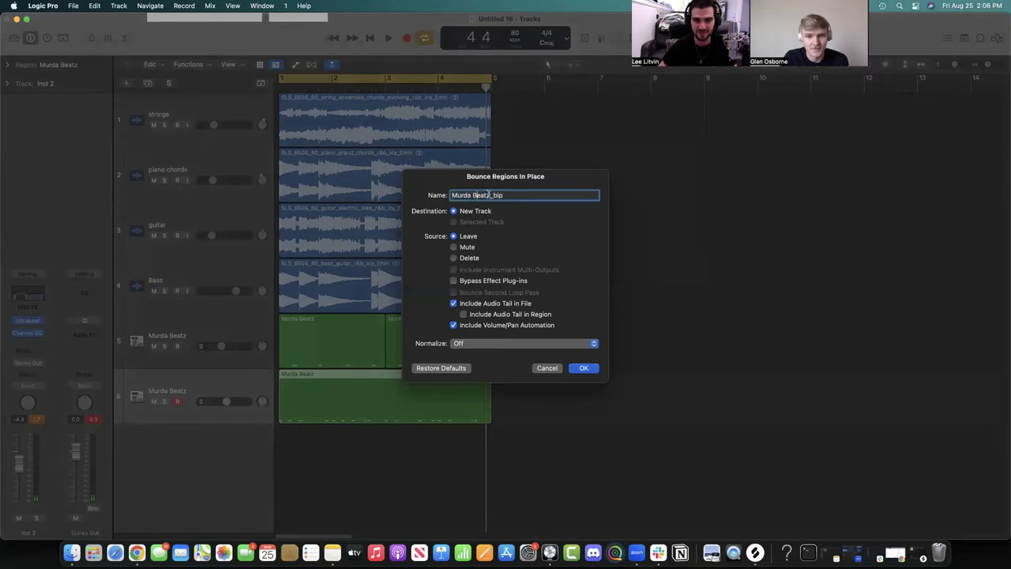
text(Kick)
key(Return)
key(super+k)
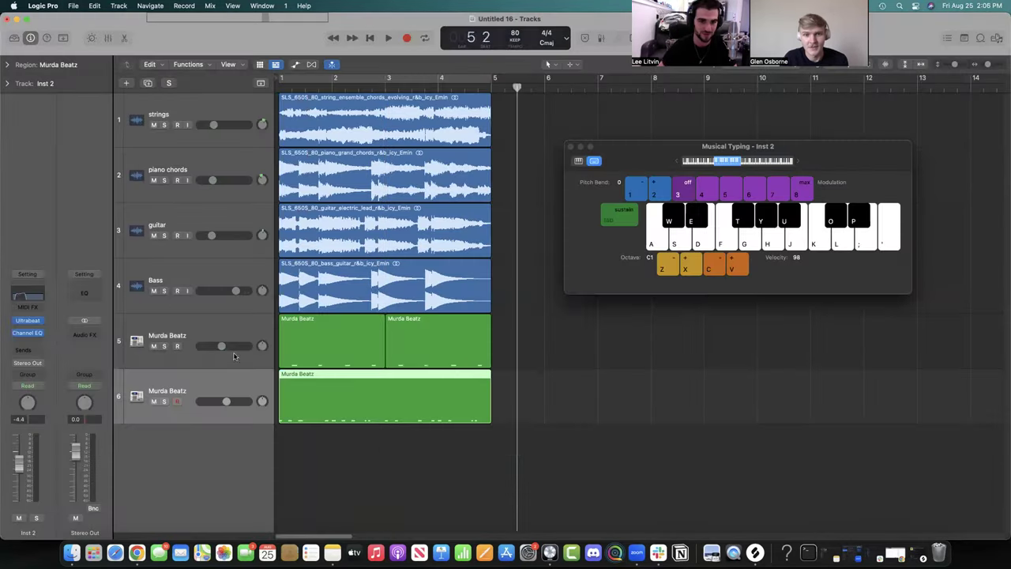
click(213, 388)
key(super+BackSpace)
Lower the Kick_bip track's volume to -5.3 dB during playback and close the Musical Typing keyboard.
key(space)
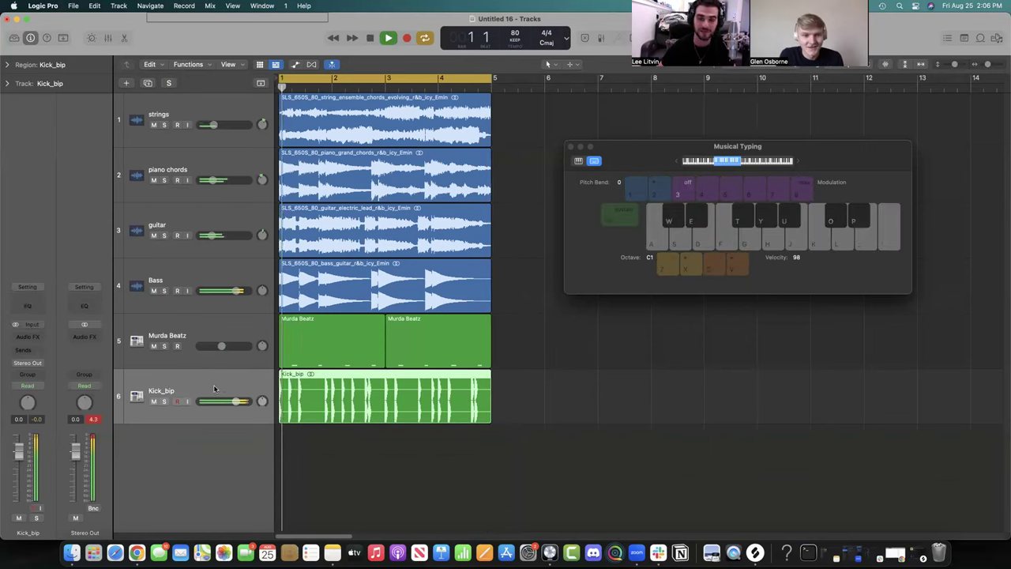
drag(227, 401, 209, 401)
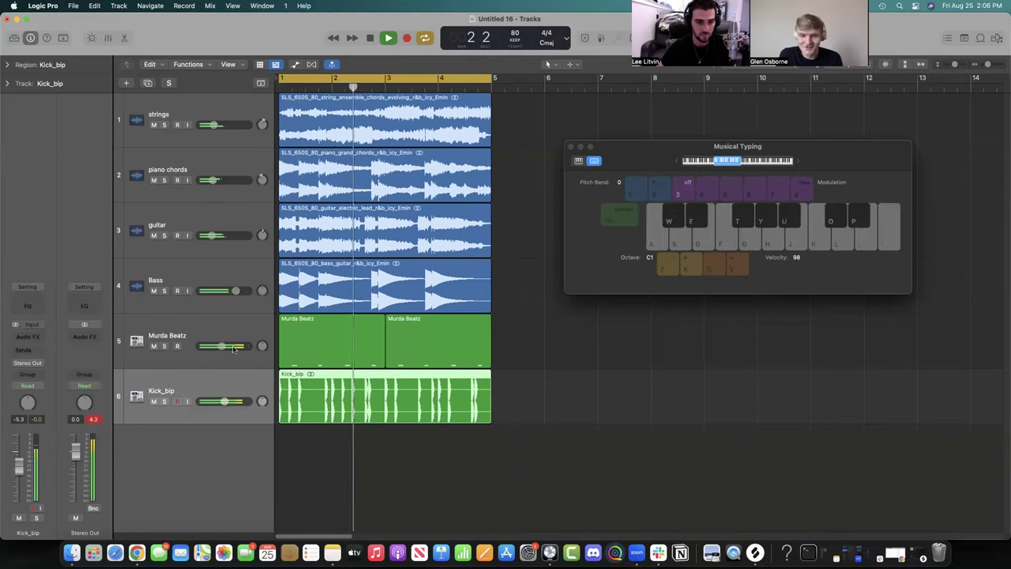
click(571, 147)
Duplicate the Murda Beatz track below Kick_bip, reopen Musical Typing, and lower the new track's volume to -17.2 dB.
click(199, 335)
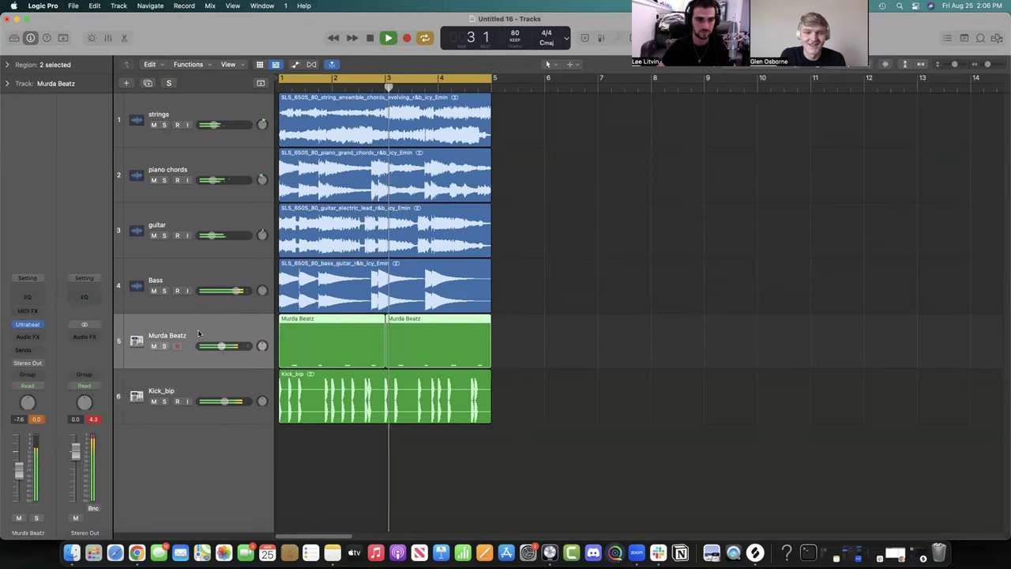
key(super+d)
drag(184, 412, 191, 480)
key(super+k)
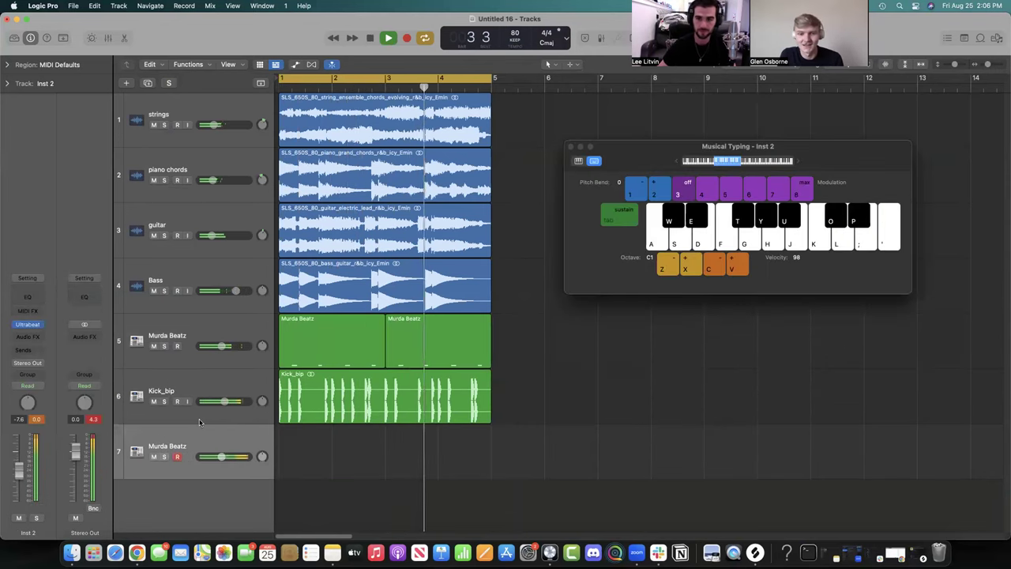
drag(221, 457, 211, 457)
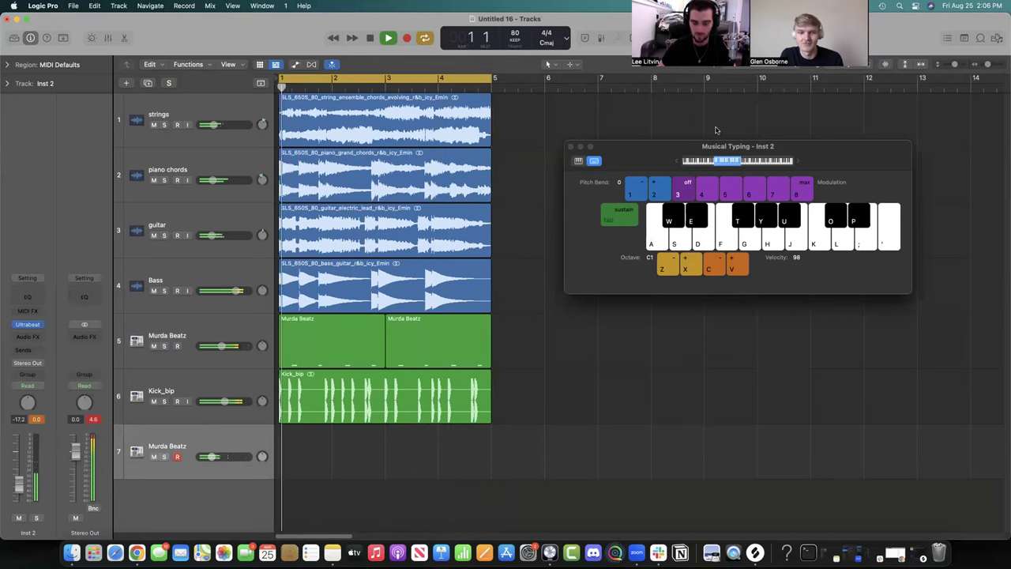
Audition the kit's A1, B1 and A#1 sounds over the playing loop to choose a hi-hat.
key(h)
key(h)
key(h)
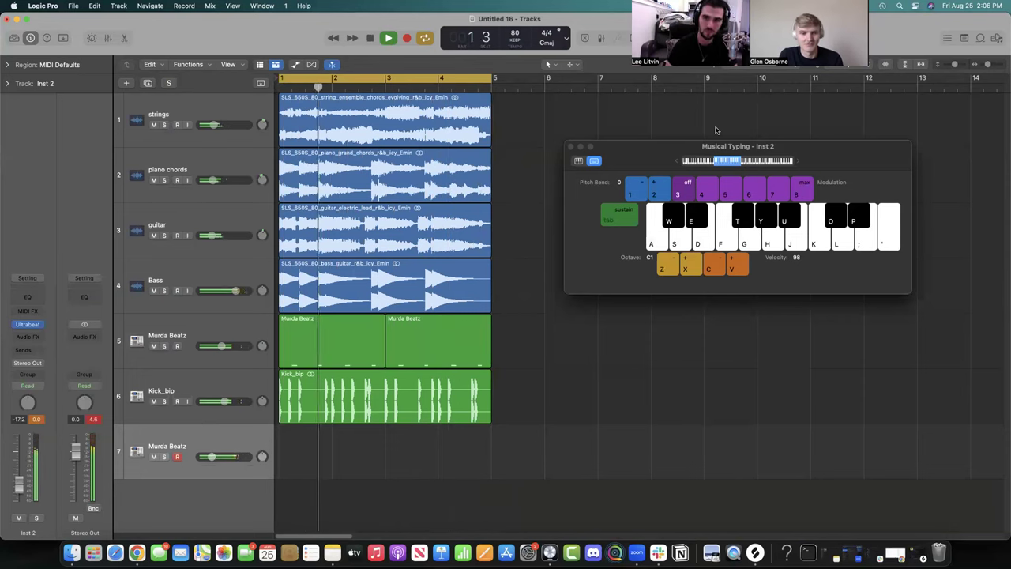
key(j)
key(u)
key(u)
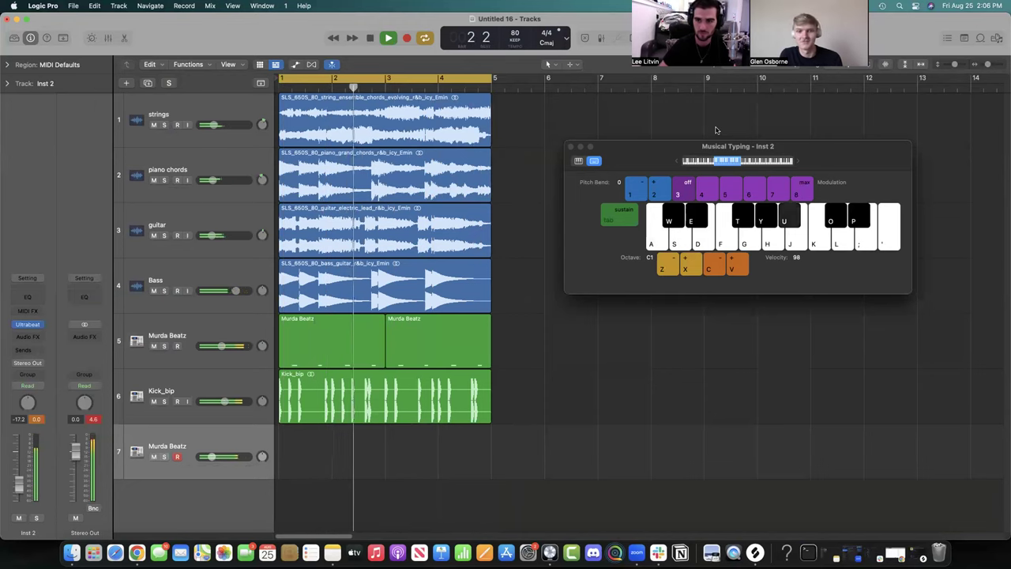
key(u)
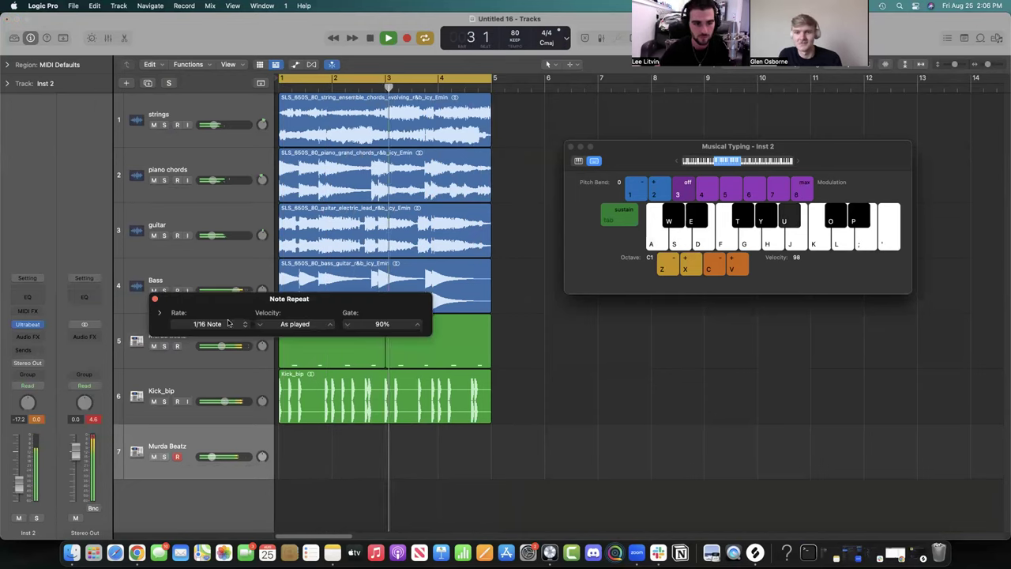
Record a hi-hat line with the A#1 sound using Note Repeat at 1/16 Note, lowering the track's volume to -25.5 dB.
key(space)
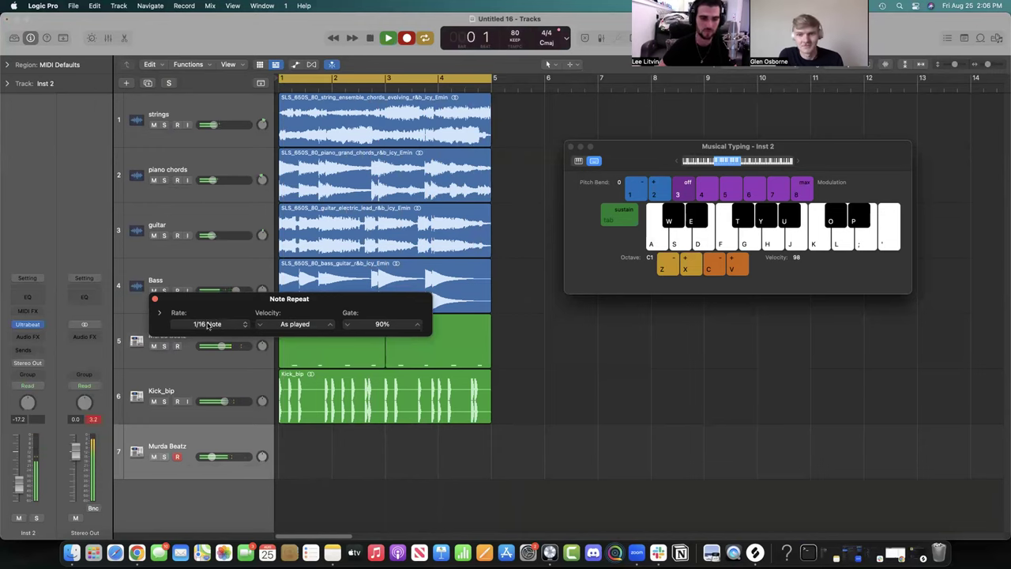
drag(209, 457, 218, 459)
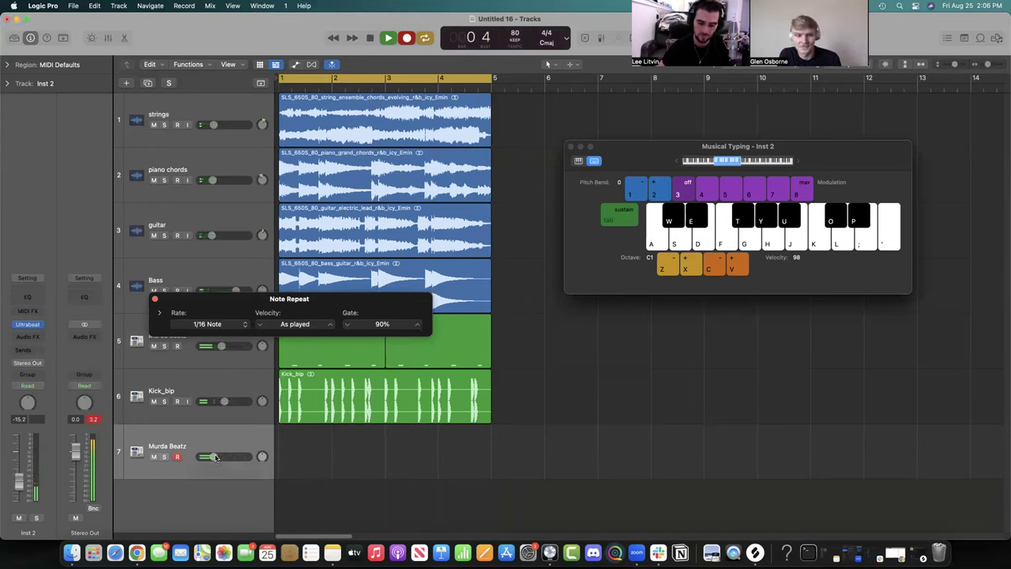
key(u)
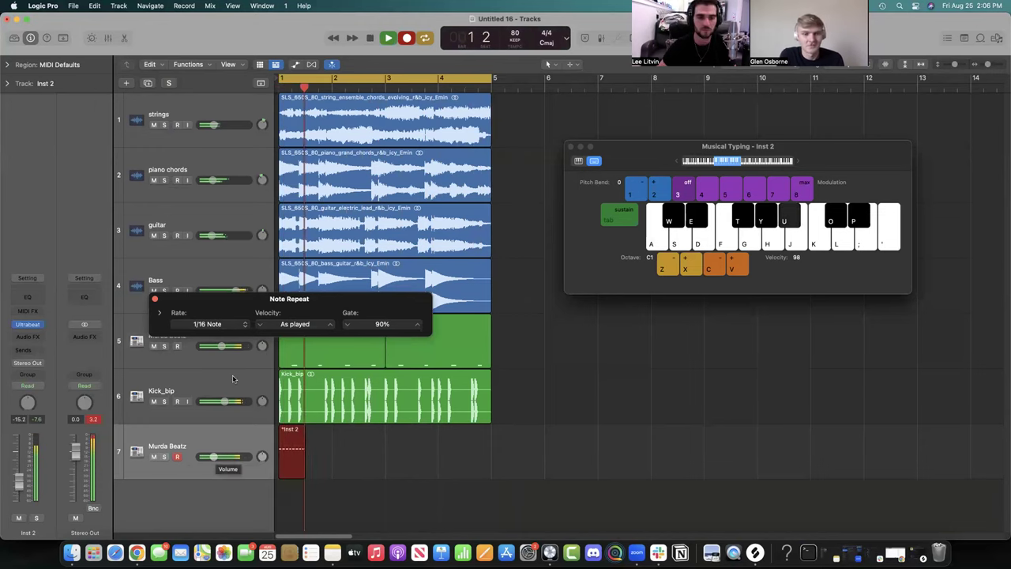
drag(225, 459, 210, 455)
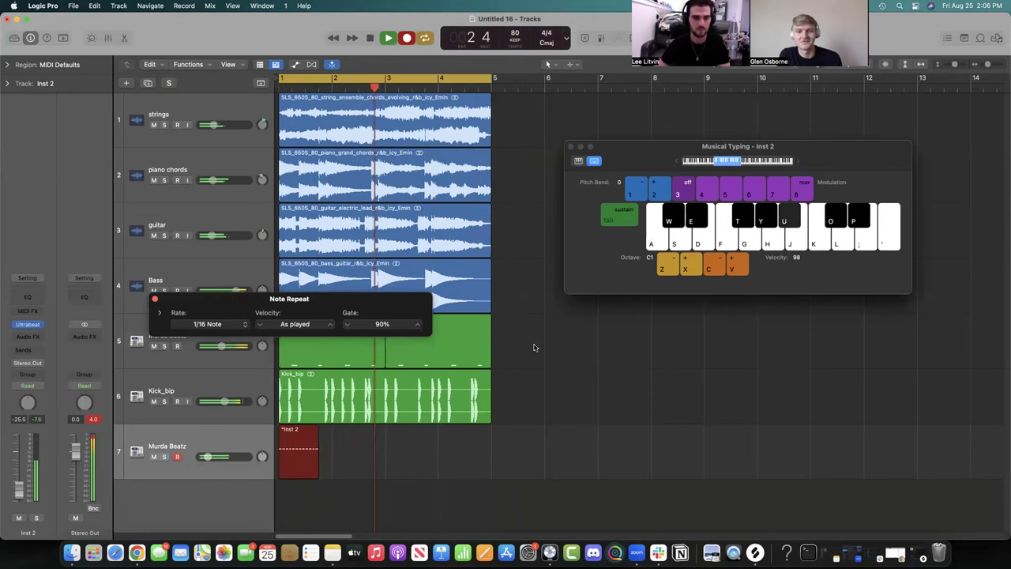
key(space)
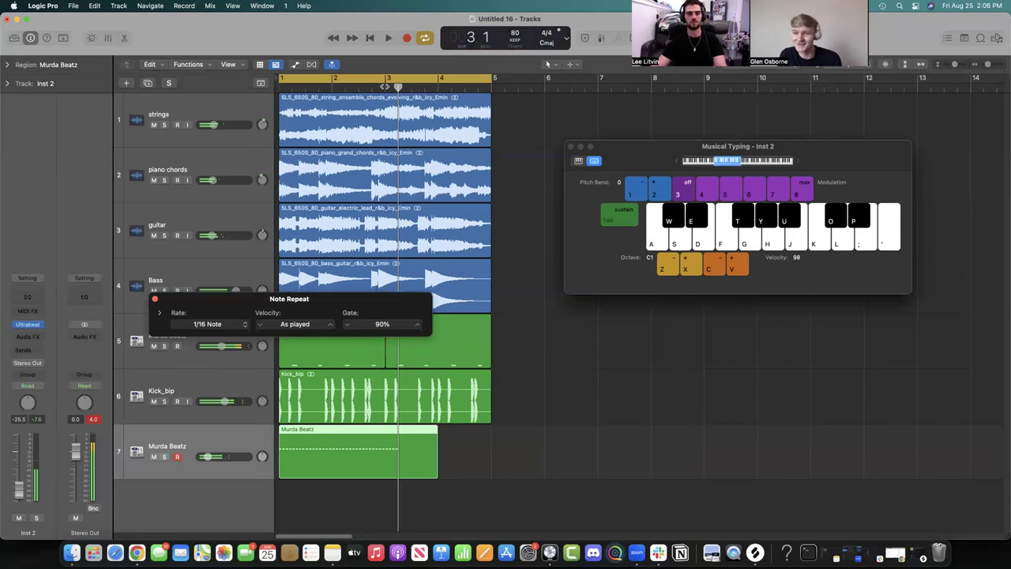
Shorten the hi-hat region to the first two bars and copy it to bar 3.
key(Delete)
click(336, 448)
key(super+c)
key(super+v)
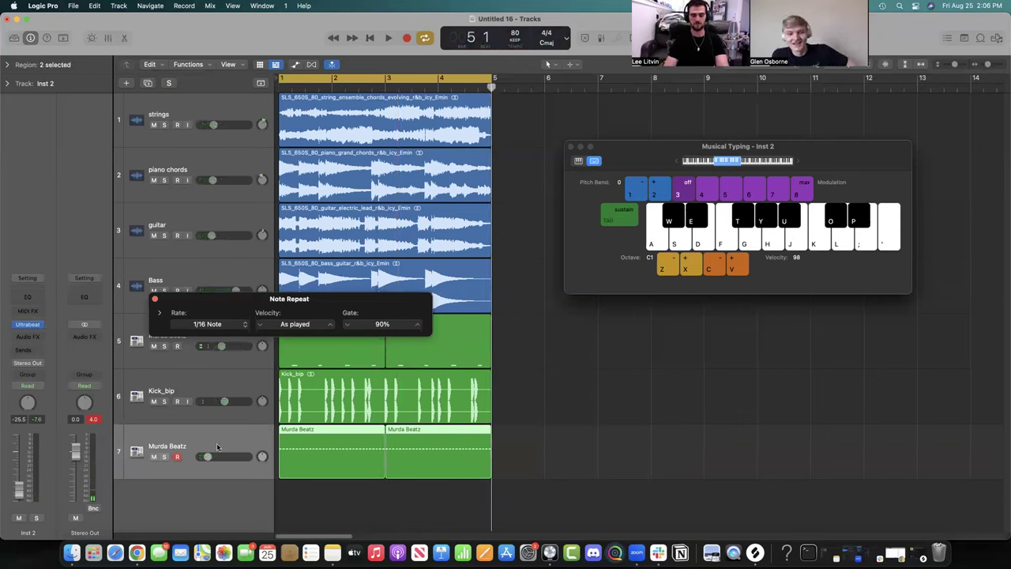
Set the Note Repeat rate to 1/32 Note and overdub hi-hat rolls with the A#1 and G#1 sounds in bar 1.
click(210, 324)
click(213, 335)
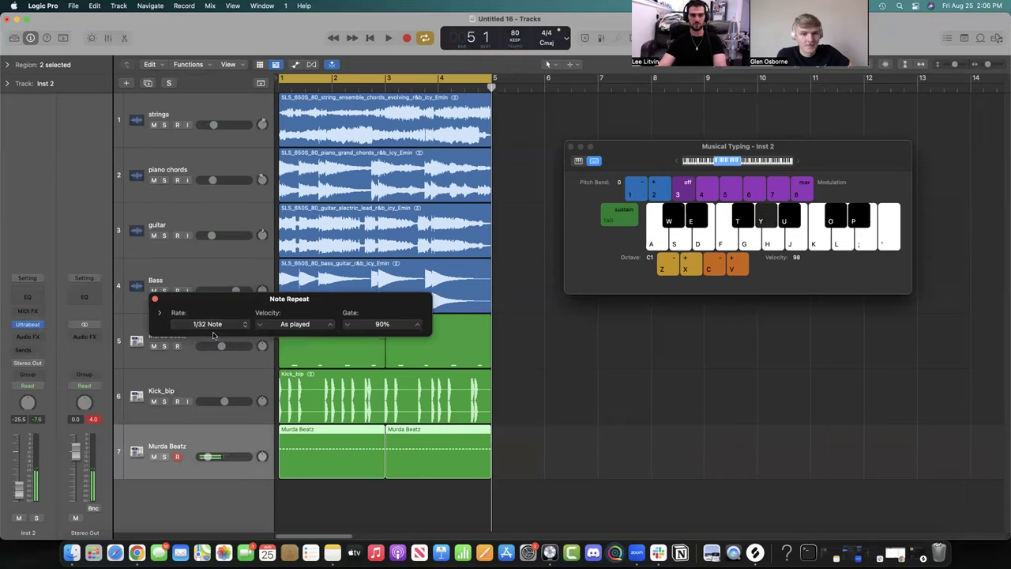
key(r)
drag(255, 315, 654, 355)
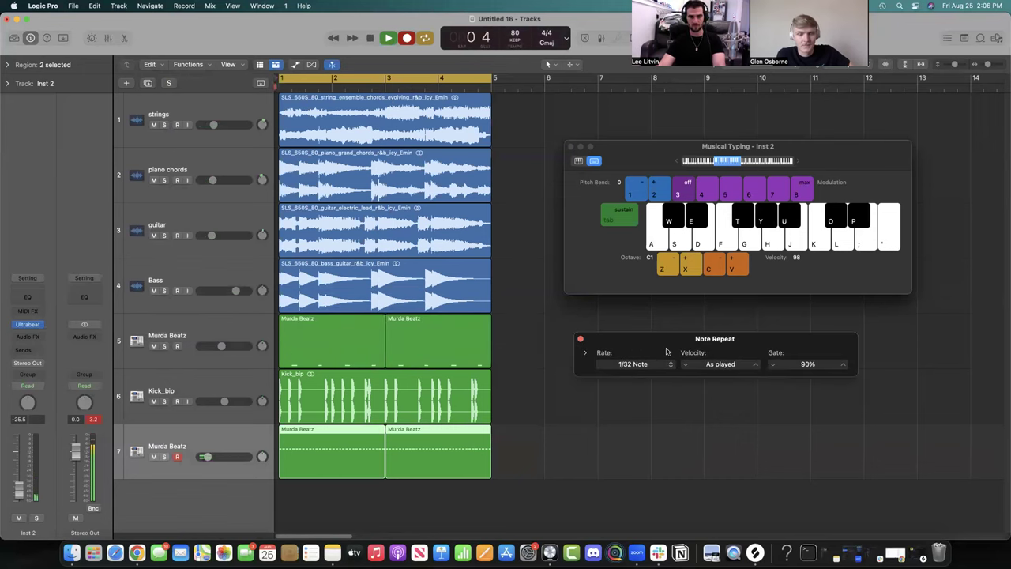
key(u)
key(y)
key(u)
key(y)
key(u)
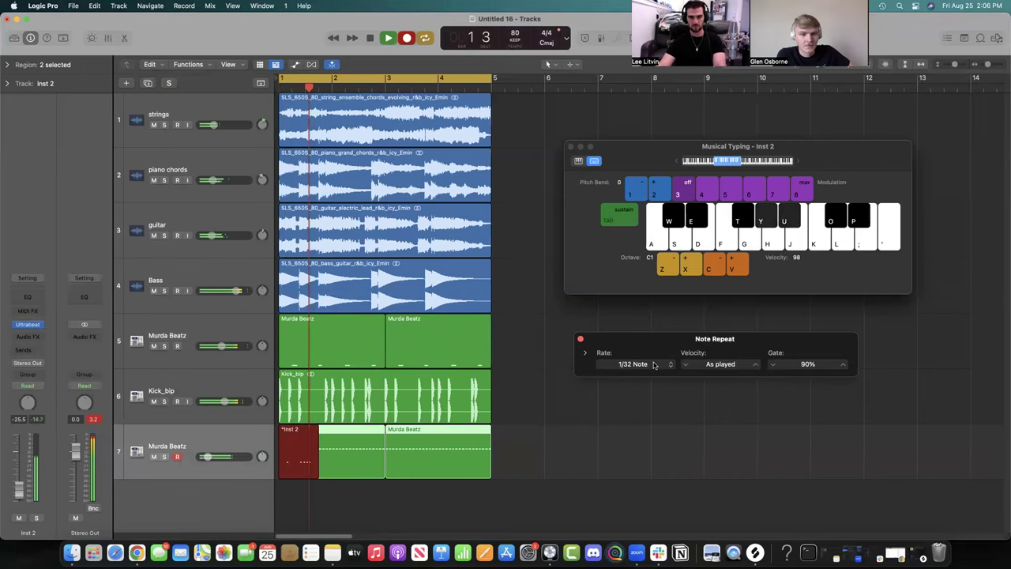
Continue overdubbing hi-hat rolls through bar 4, switching Note Repeat between 1/64 and 1/32 Note, and close the Note Repeat window.
click(654, 364)
click(655, 377)
key(u)
key(y)
click(655, 365)
click(654, 354)
key(u)
key(y)
key(u)
click(654, 363)
key(u)
key(u)
click(658, 376)
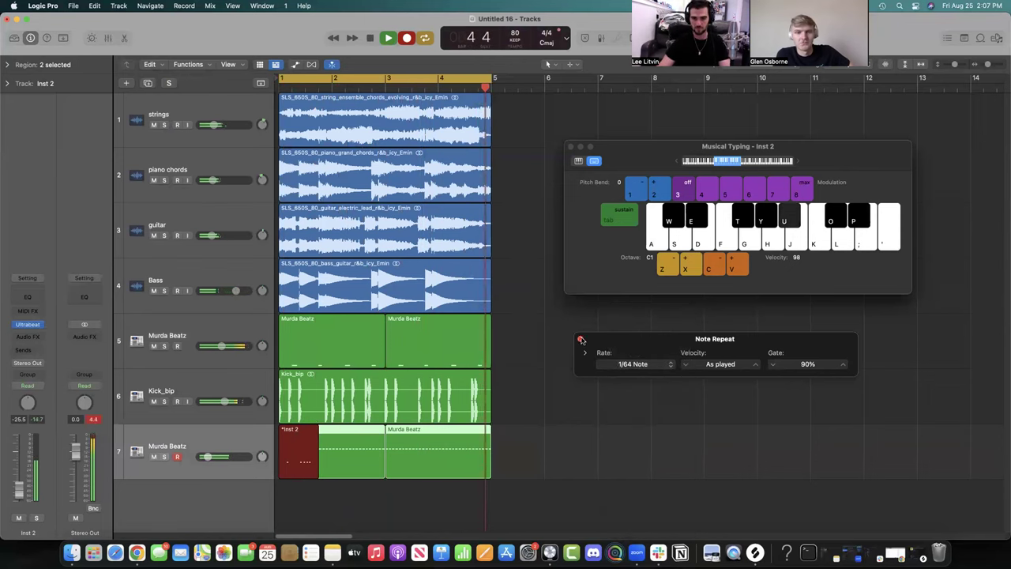
key(space)
click(581, 340)
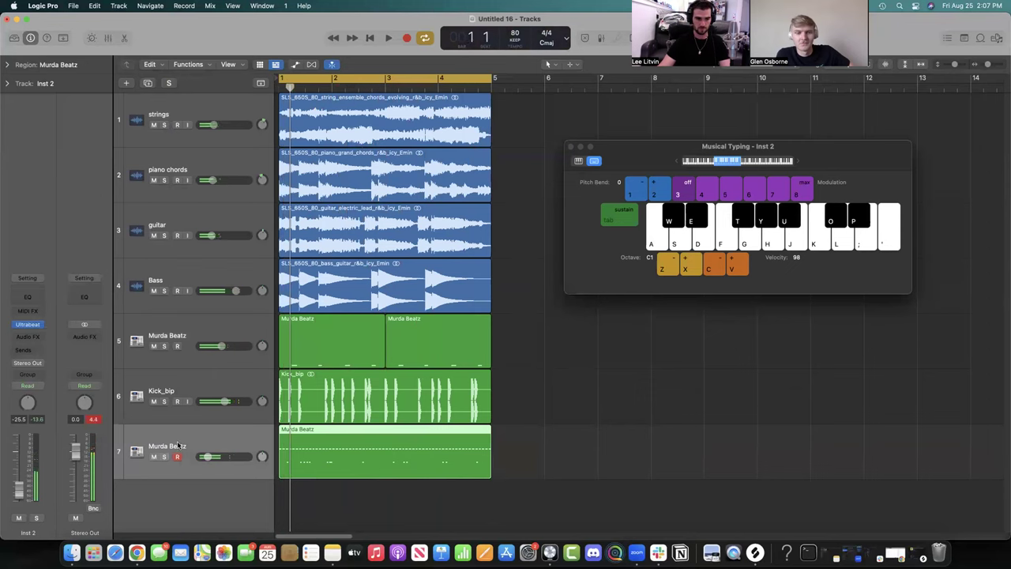
Rename the hi-hat track as hh and the first Murda Beatz percussion track as block.
double_click(162, 390)
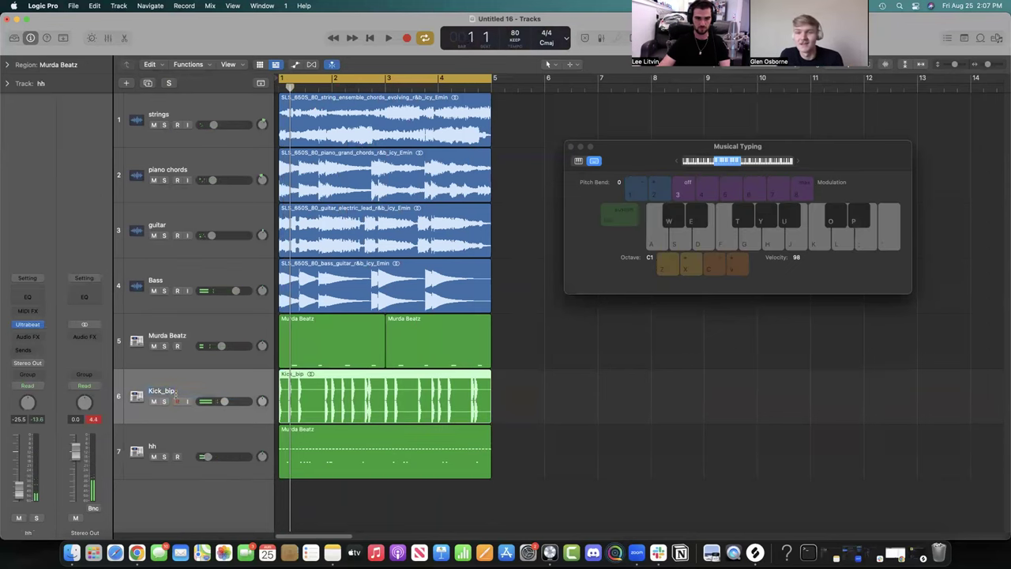
double_click(208, 334)
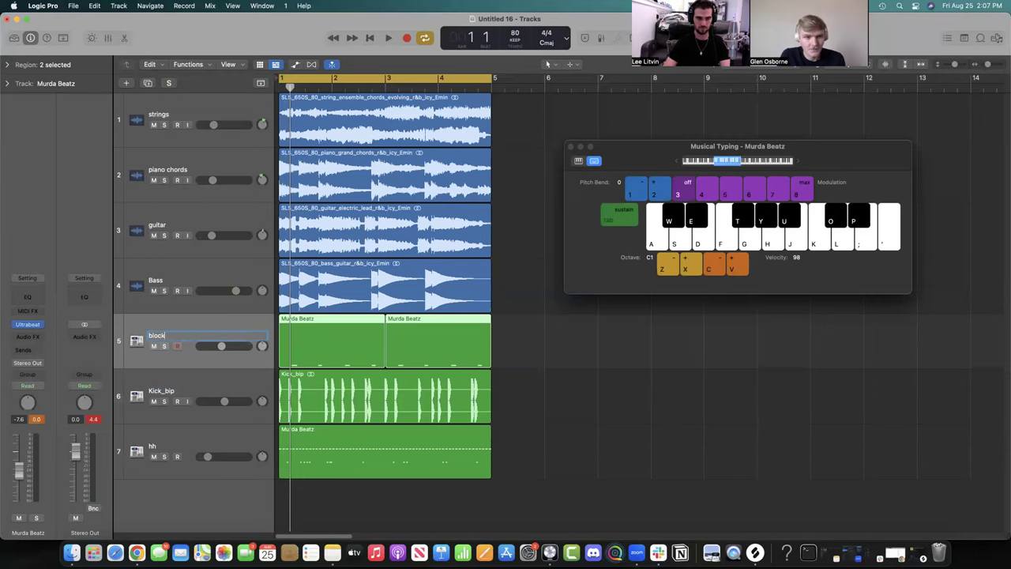
text(block)
key(Return)
Duplicate the block track with its instrument and audition the kit's sounds on the new track with Musical Typing.
key(super+d)
key(super+k)
key(super+k)
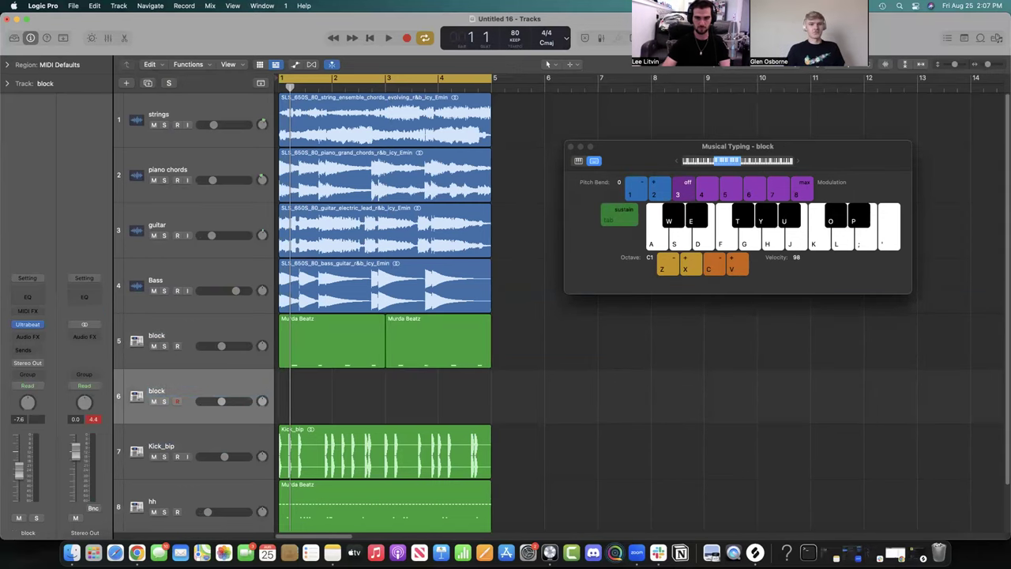
key(f)
key(d)
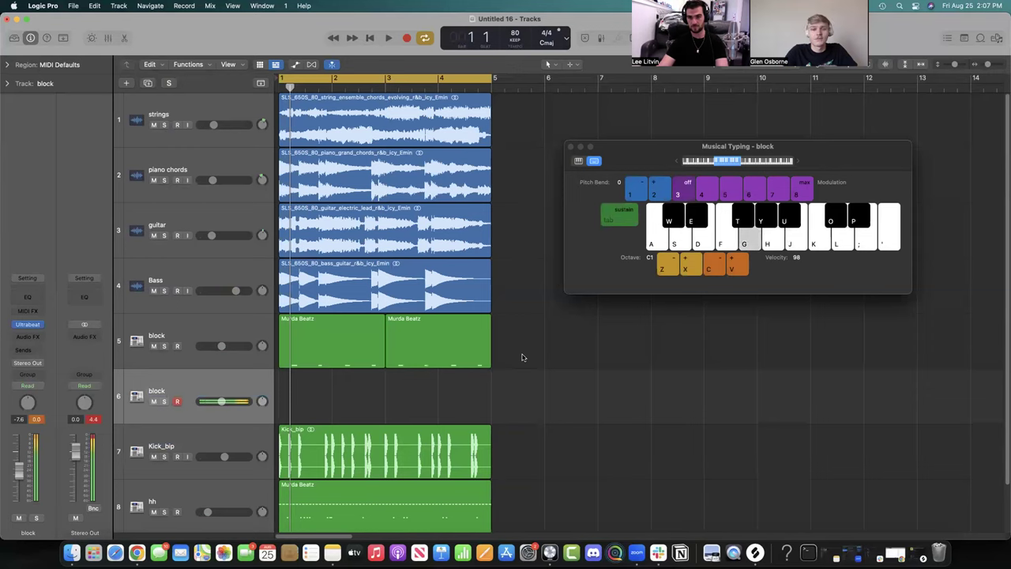
Play the beat back while lowering the hh track's volume and setting the duplicated block track's volume to about -13 dB.
mouse_move(240, 410)
mouse_down()
mouse_move(214, 405)
mouse_move(229, 407)
mouse_up()
key(space)
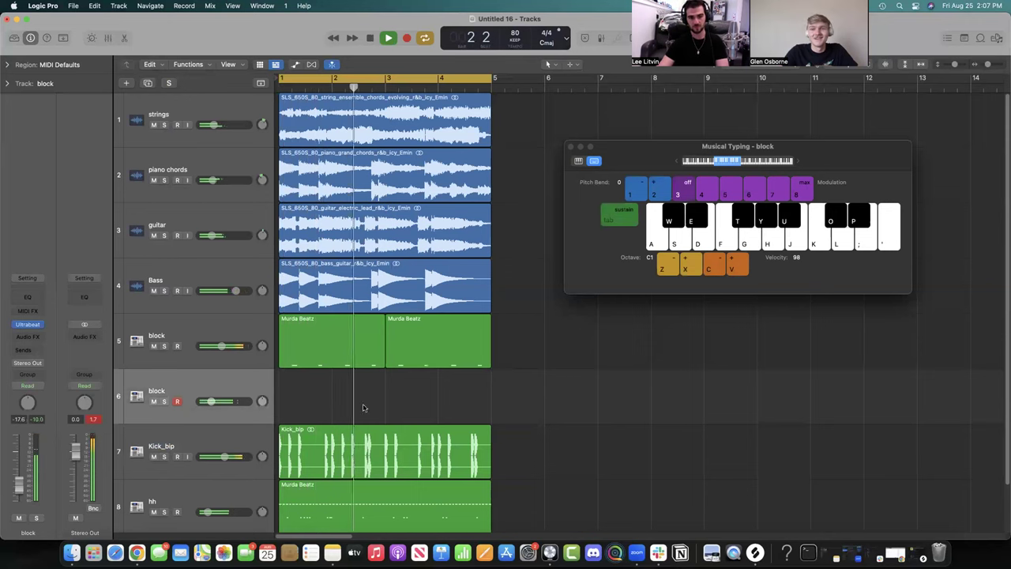
drag(210, 514, 203, 513)
drag(212, 402, 220, 404)
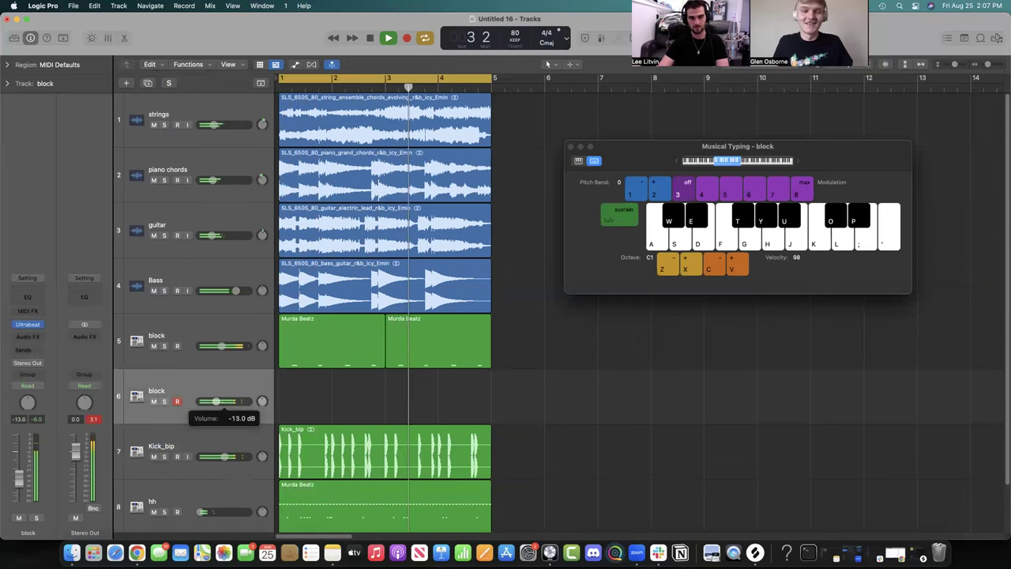
Mute the original block track to audition the duplicate's sound at -10 dB against the beat, and unmute the original.
click(154, 346)
key(g)
drag(203, 402, 220, 402)
key(g)
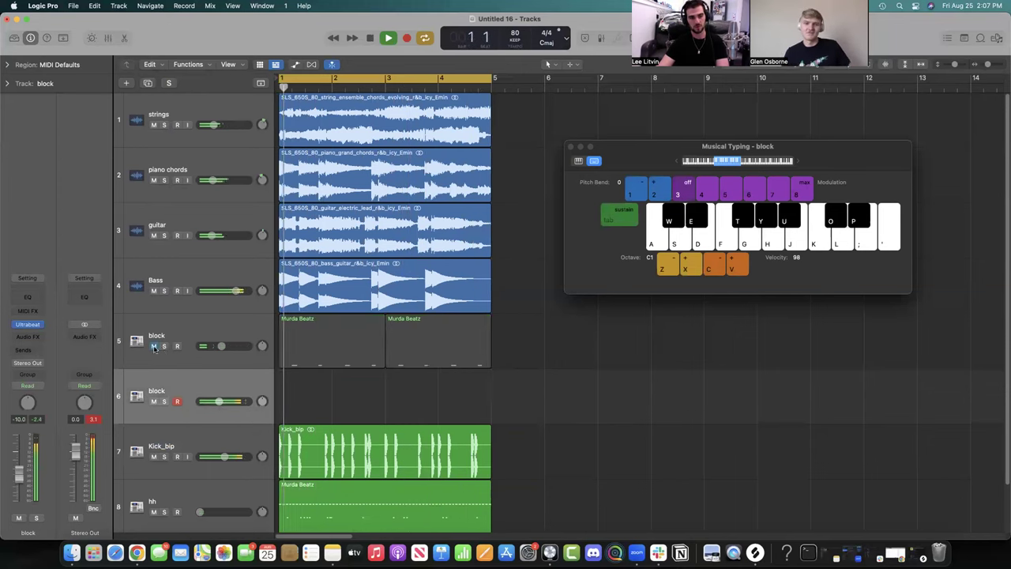
click(154, 346)
key(g)
Raise the hh track's volume slightly and set the duplicated block track's volume to -16.5 dB while auditioning its sound.
drag(201, 512, 211, 515)
key(g)
key(g)
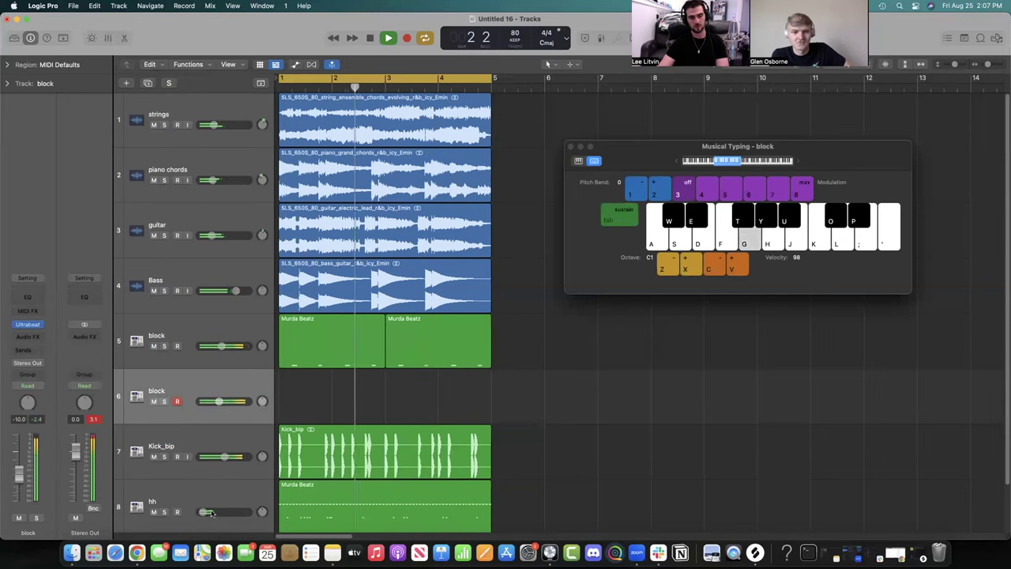
drag(221, 410, 212, 409)
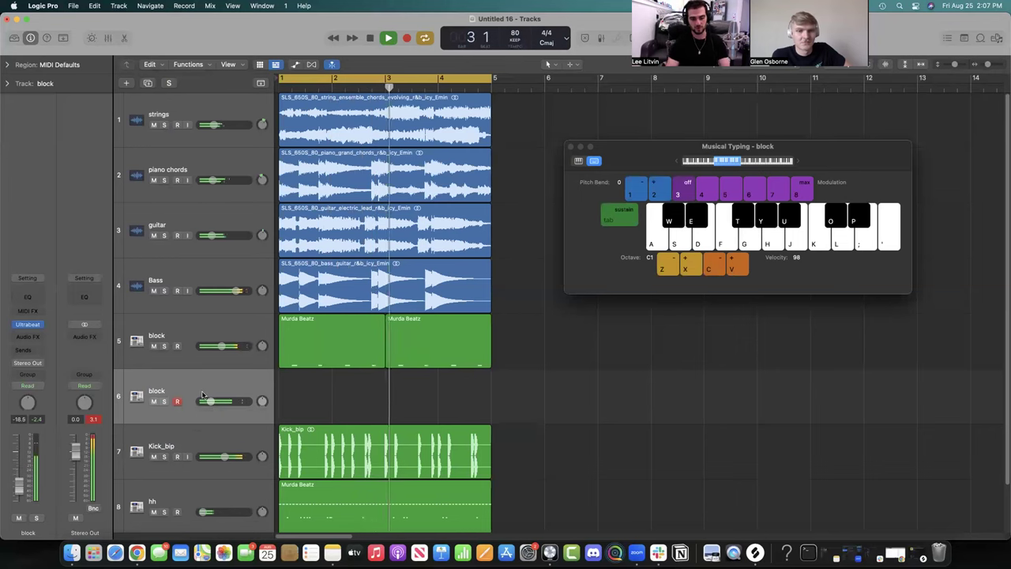
Record a percussion pattern across the four-bar cycle on the duplicated block track, with its volume at -20.5 dB.
key(f)
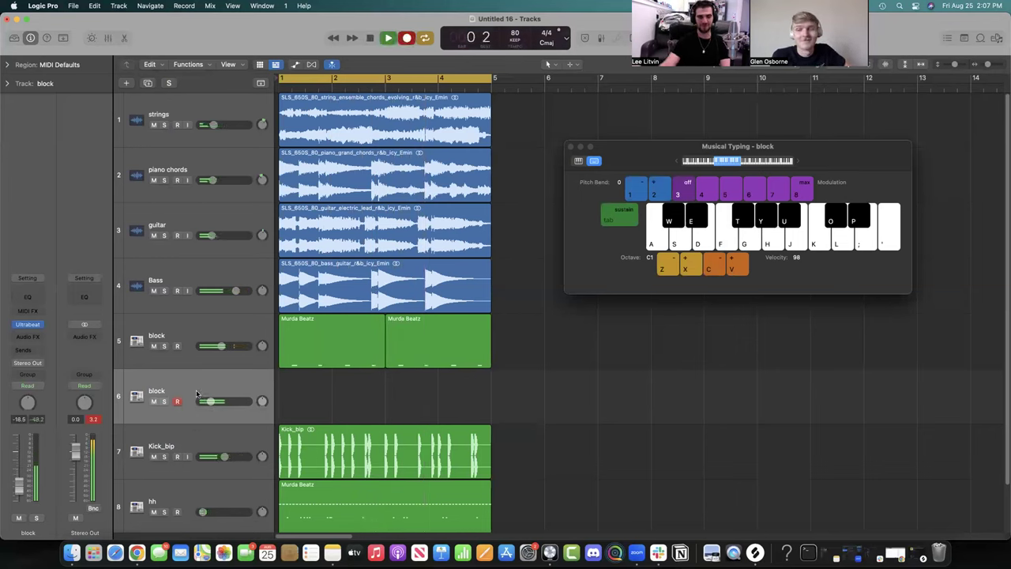
drag(220, 347, 223, 348)
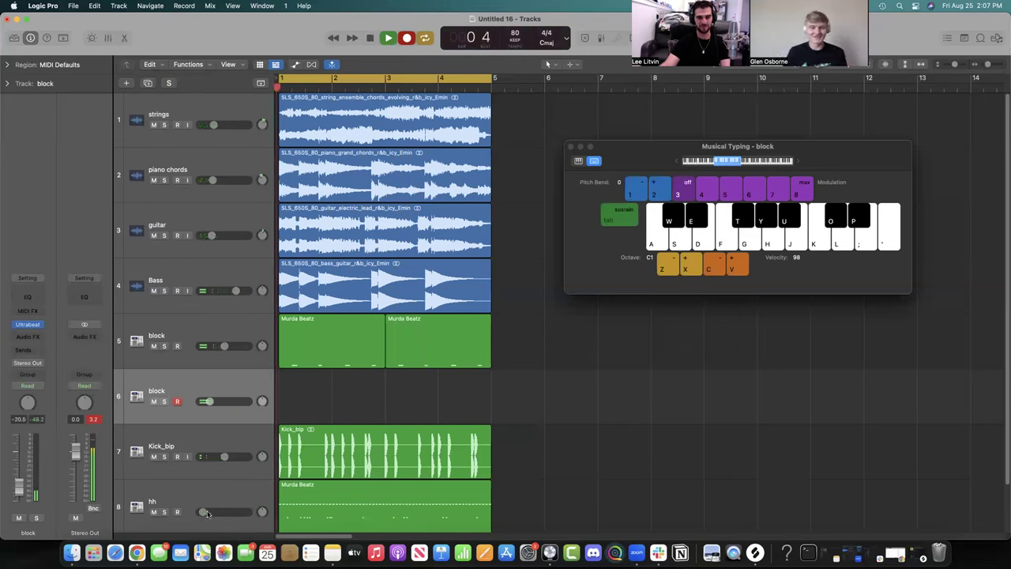
key(f)
key(f)
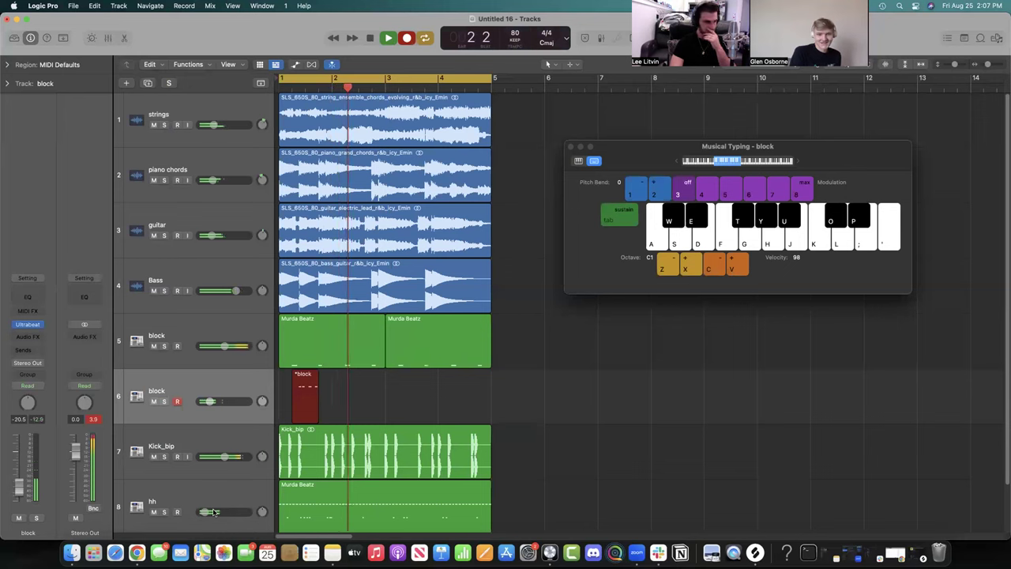
key(f)
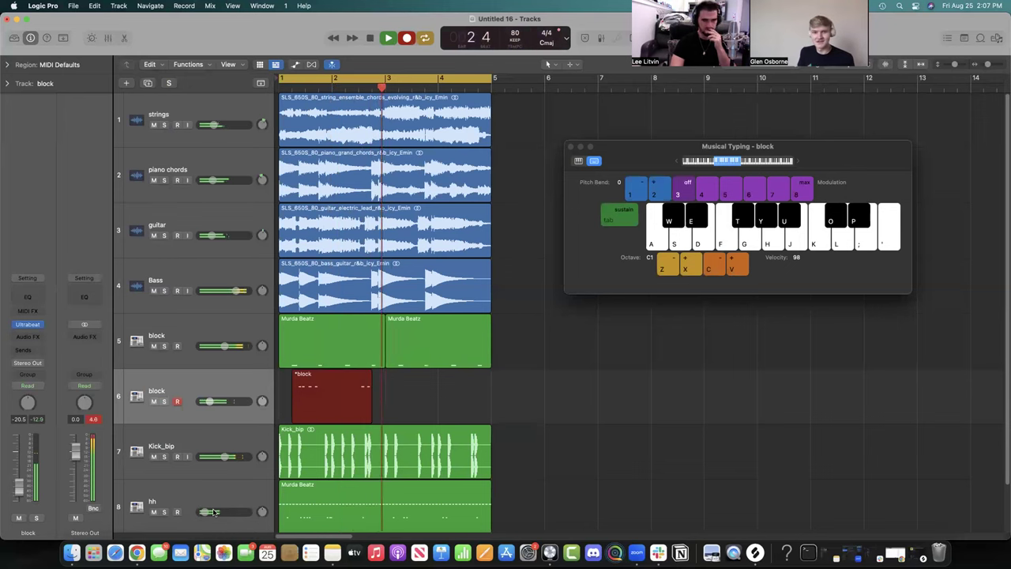
key(f)
key(f)
key(f)
key(f)
key(space)
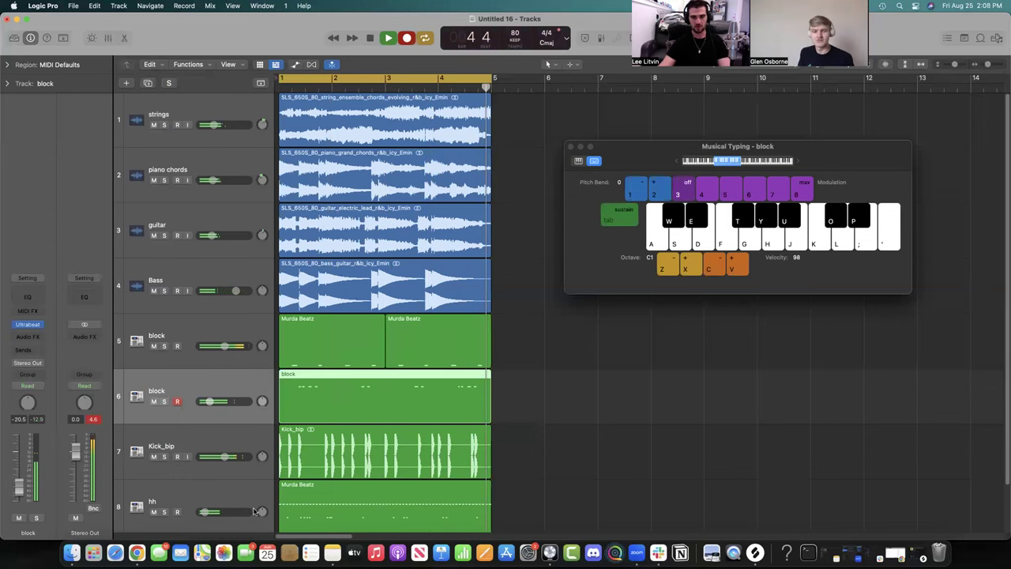
Play back the new take with reduced track heights and move the Kick_bip track directly below Bass.
key(Return)
key(space)
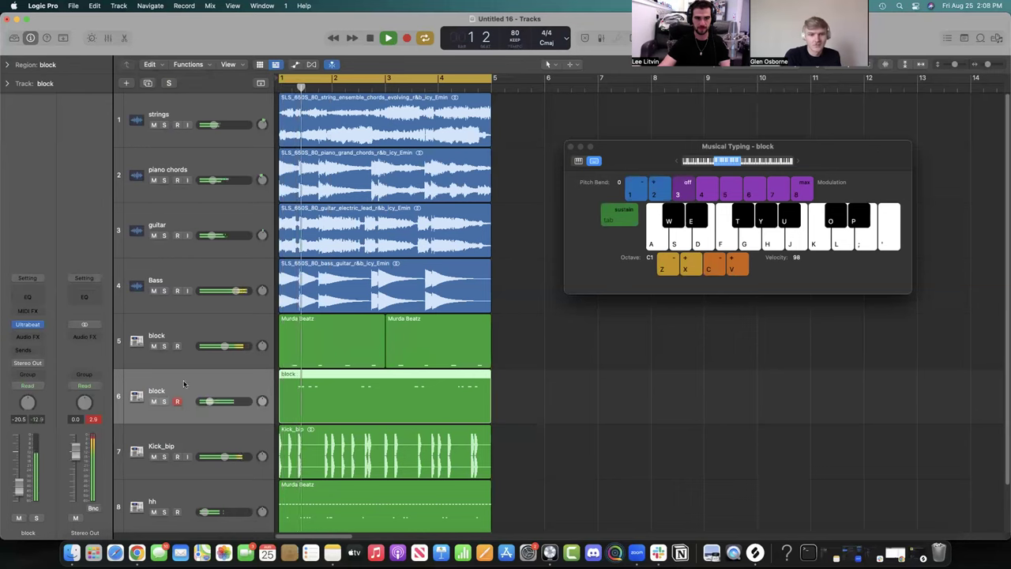
key(super+k)
scroll(254, 354, down, 3)
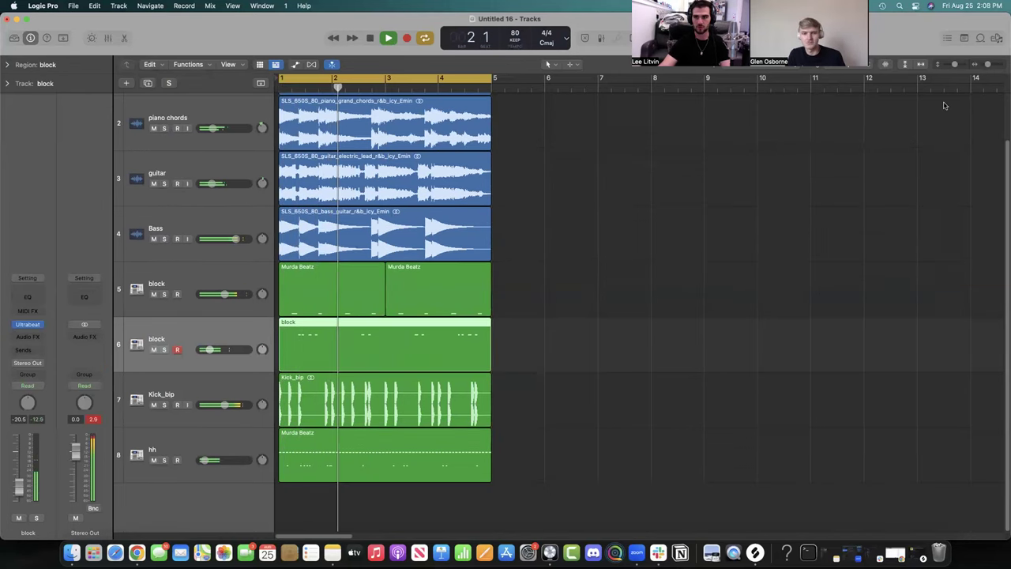
drag(954, 64, 953, 64)
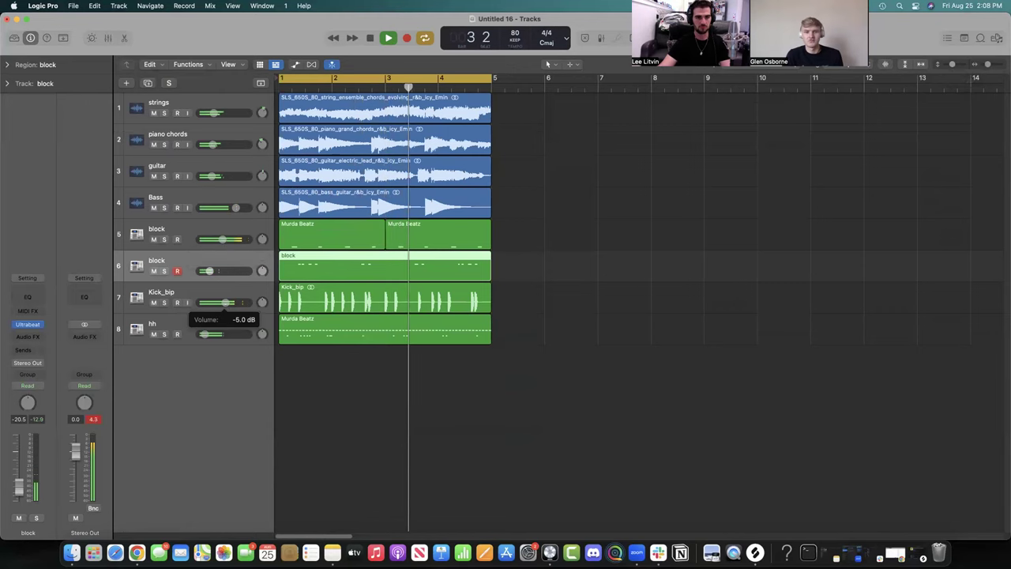
drag(190, 288, 188, 230)
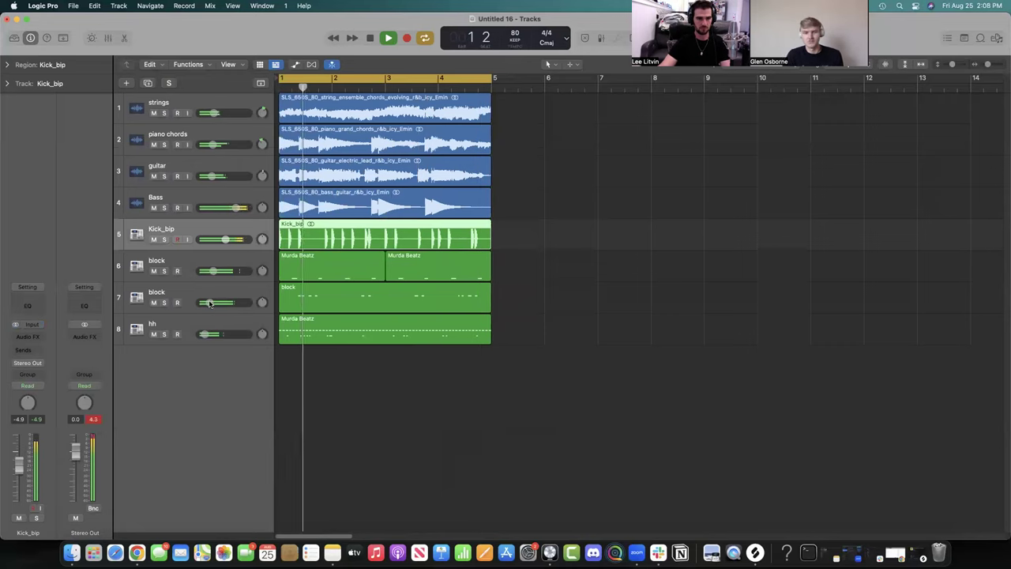
Rename the duplicated block track as claps and set its volume to -23.5 dB.
double_click(154, 292)
text(claps)
key(Return)
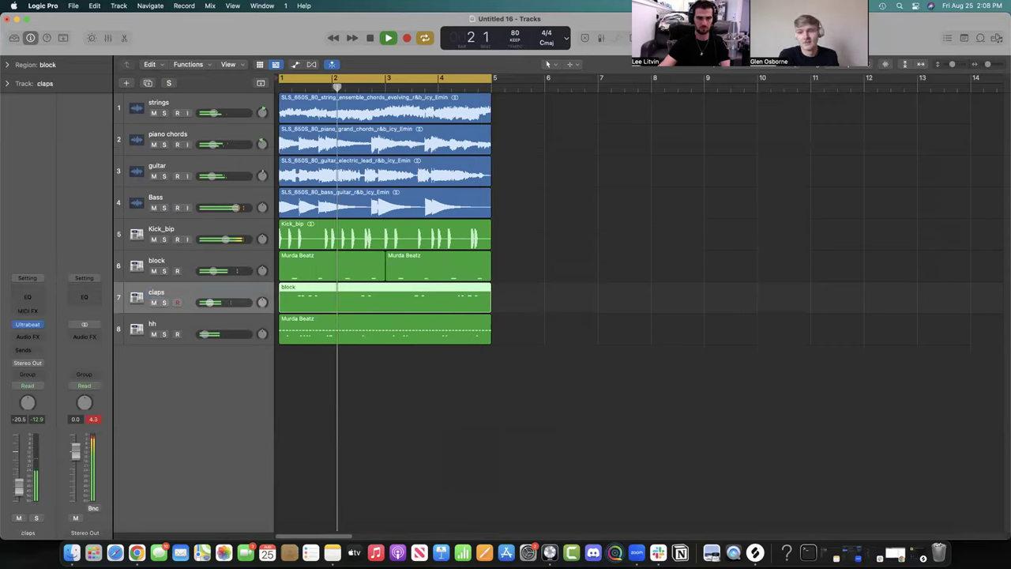
drag(209, 303, 207, 303)
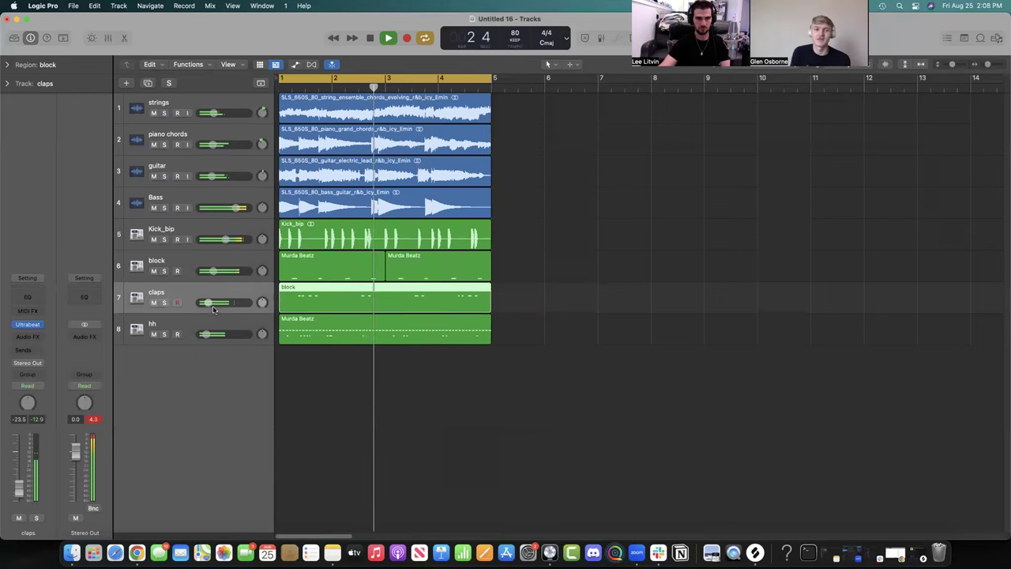
Create one software instrument track with the AU instrument Arcade.
click(126, 83)
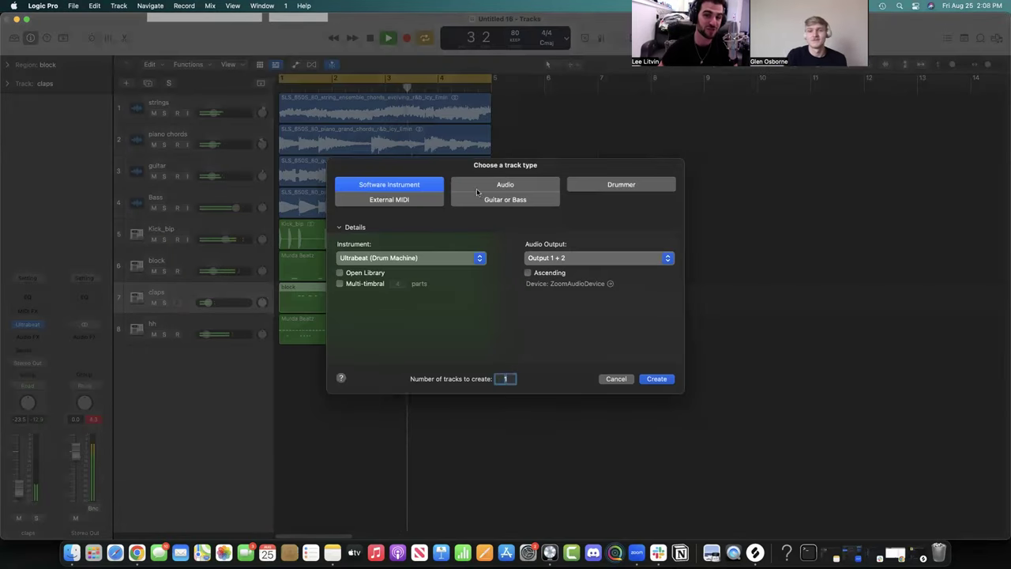
click(431, 258)
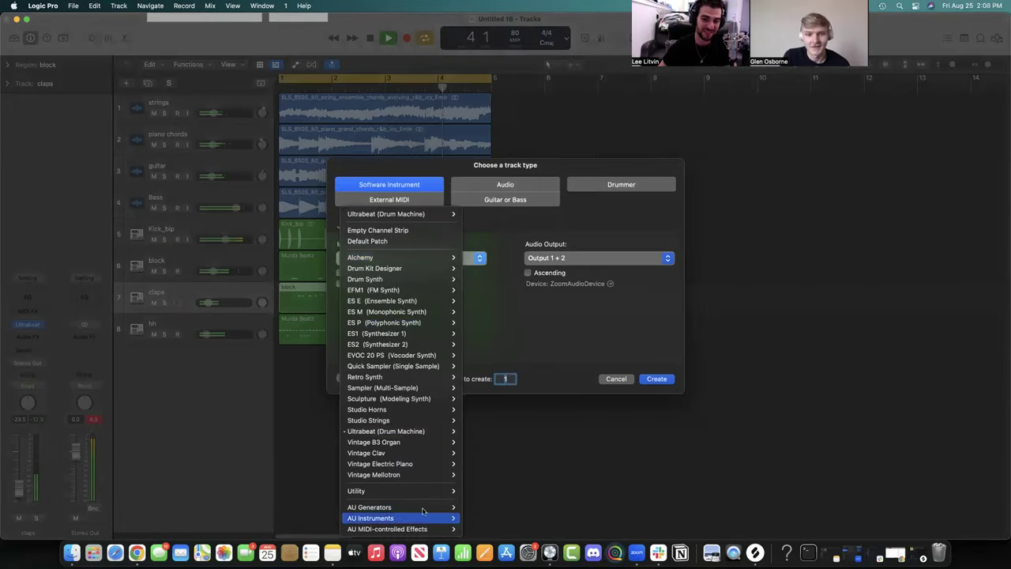
mouse_move(371, 517)
mouse_move(482, 465)
mouse_move(584, 464)
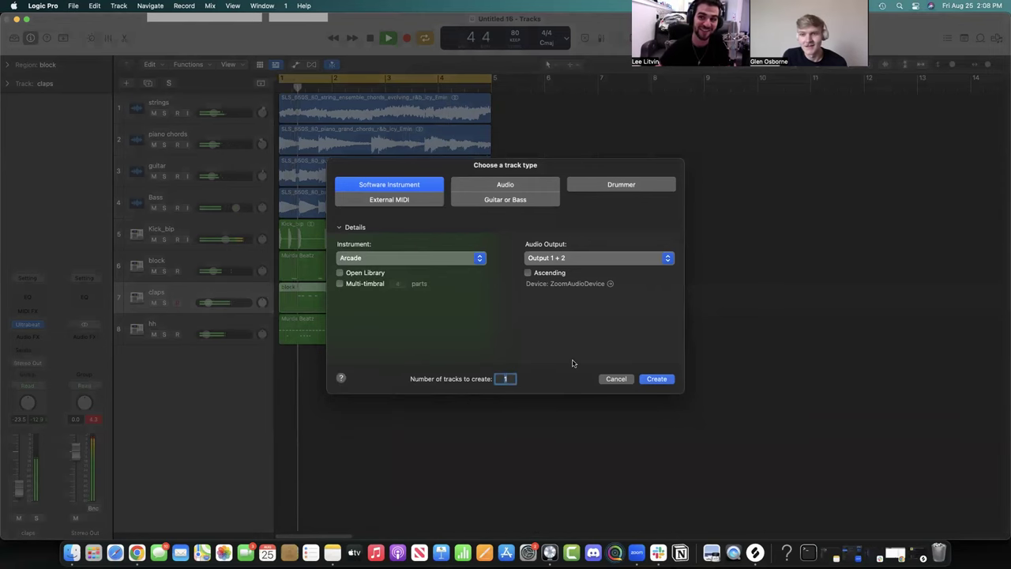
key(Return)
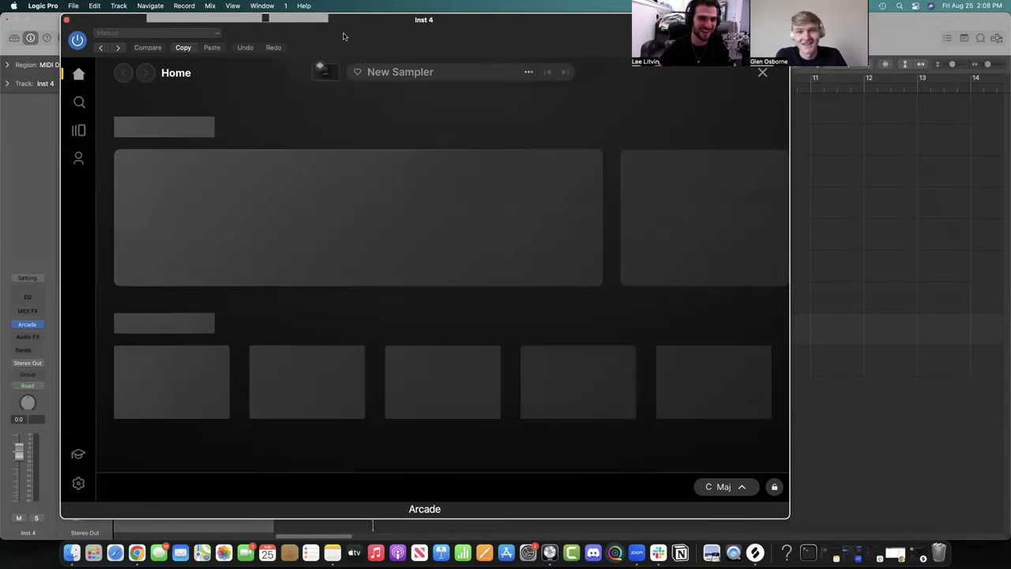
Browse Arcade's Lines and open the Hooked vocal line.
click(78, 161)
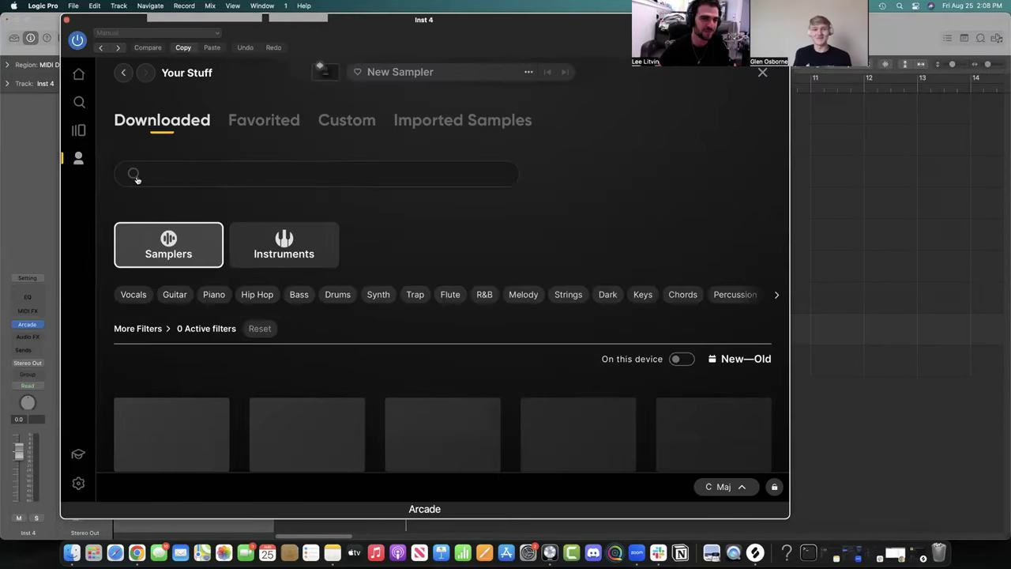
click(78, 129)
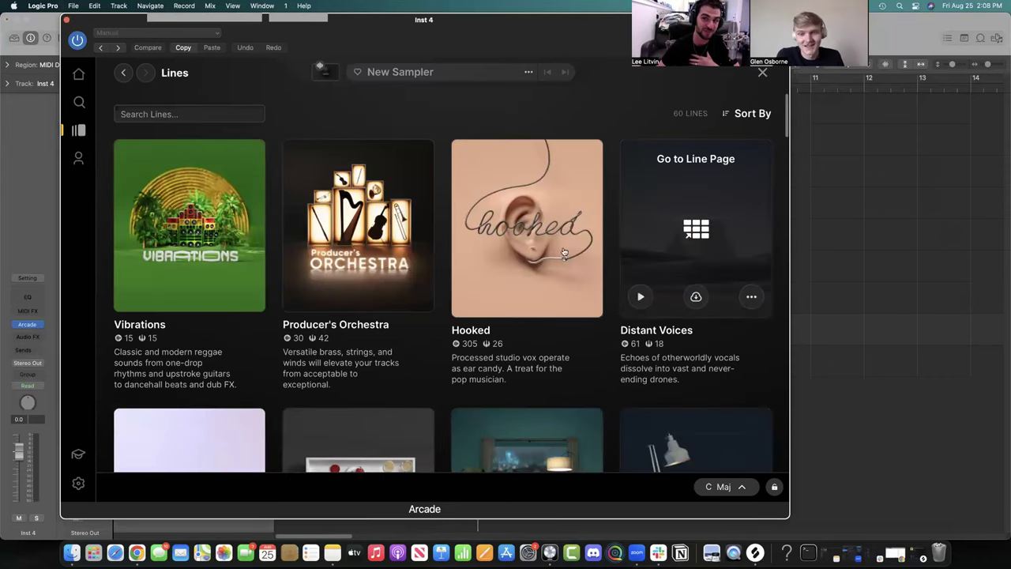
click(521, 234)
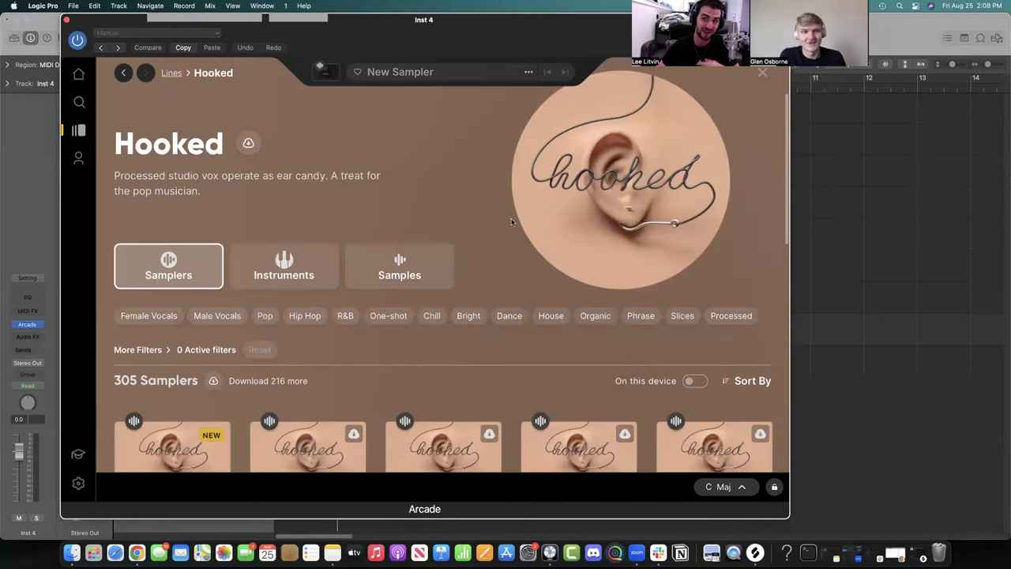
Set Arcade's session key to E minor.
click(736, 488)
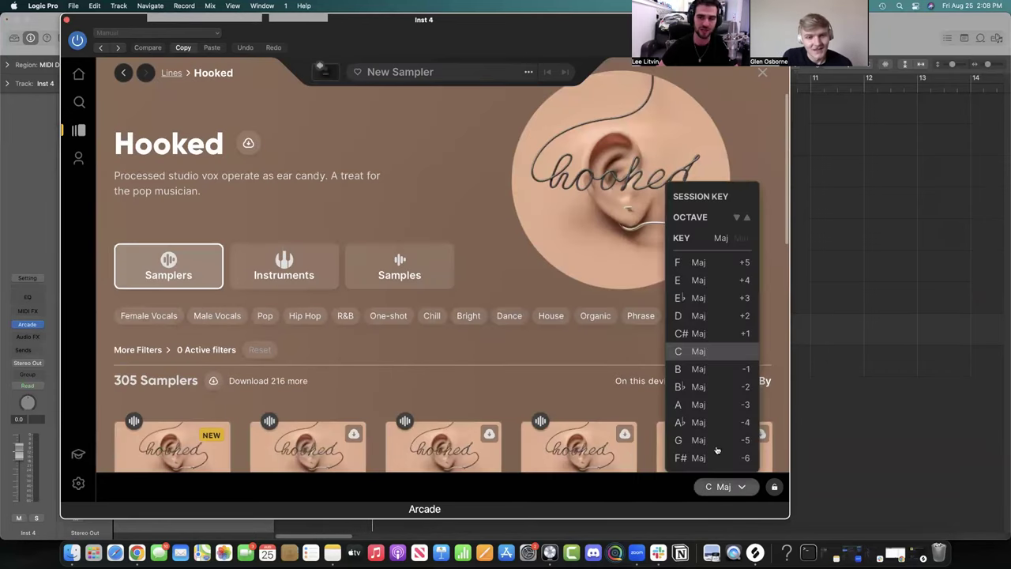
click(739, 240)
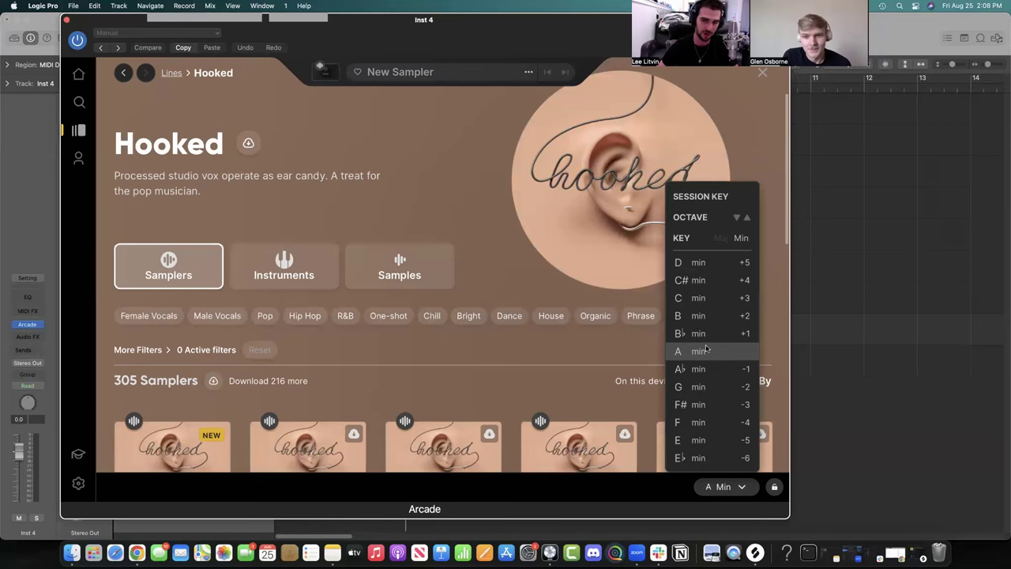
click(742, 488)
Preview the Juicy Slices, Seesaw Love and Unfinished Business samplers in the Hooked line.
scroll(237, 356, down, 3)
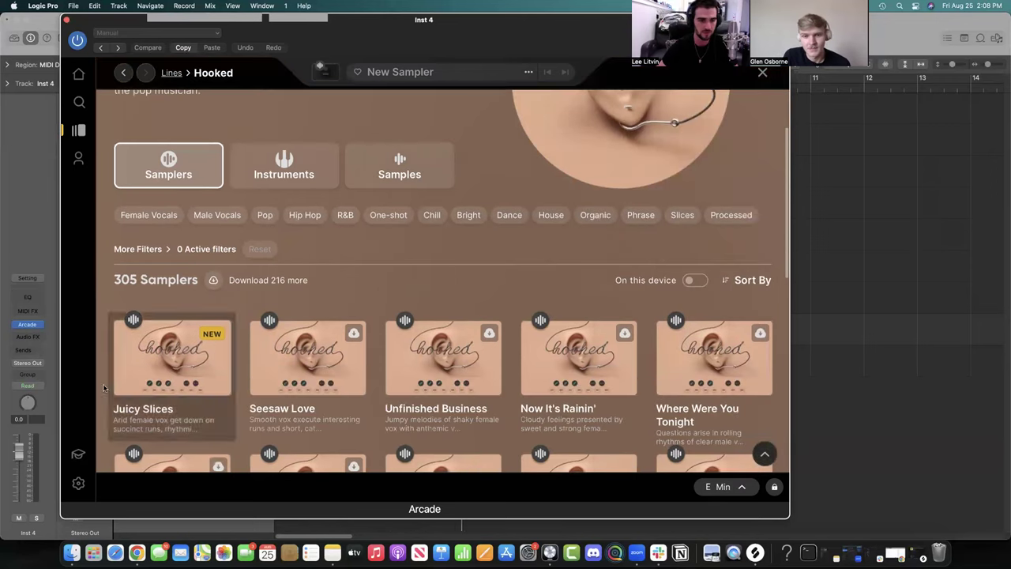
click(181, 333)
scroll(272, 222, down, 2)
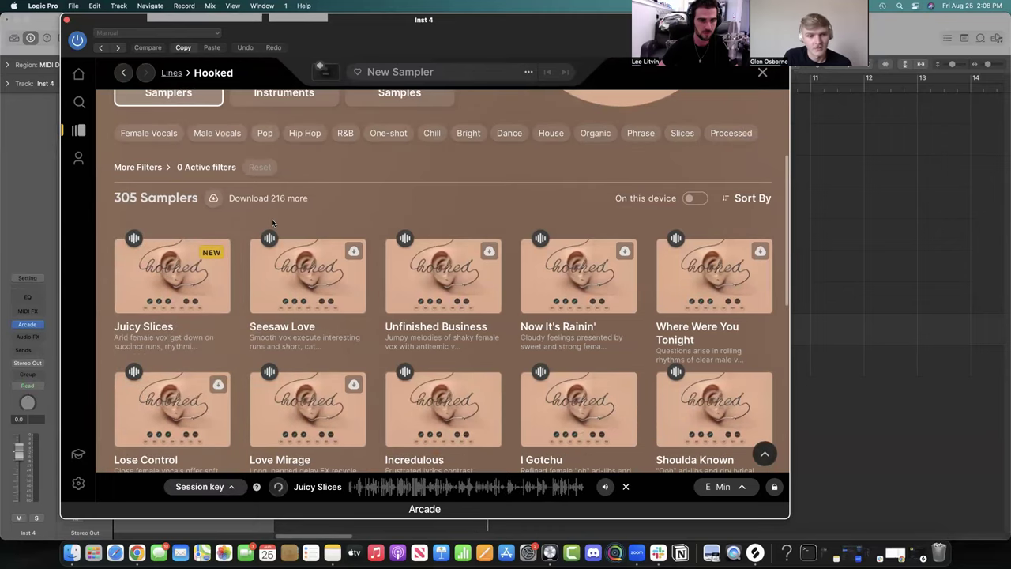
click(263, 298)
mouse_move(396, 299)
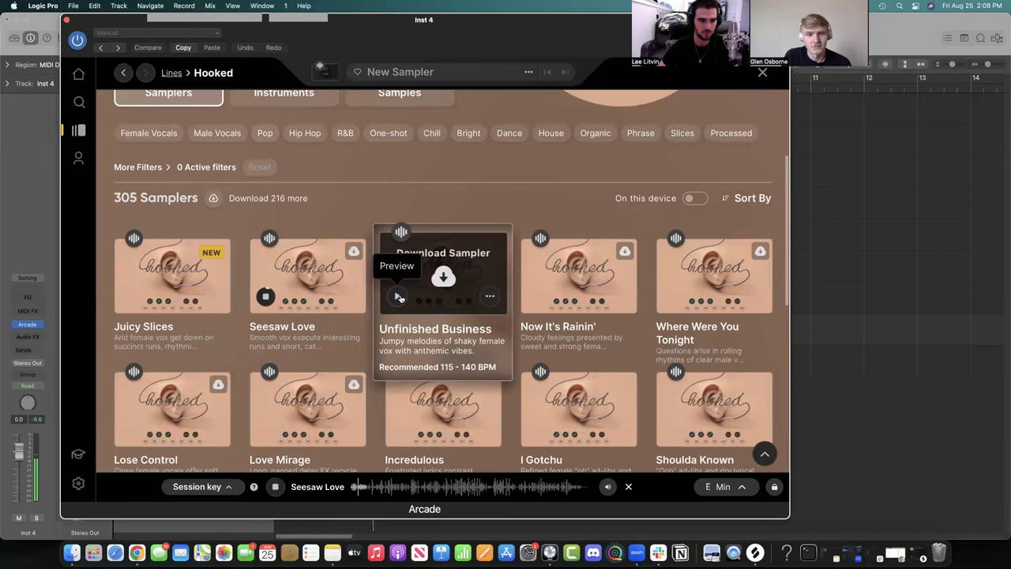
click(399, 298)
mouse_move(534, 294)
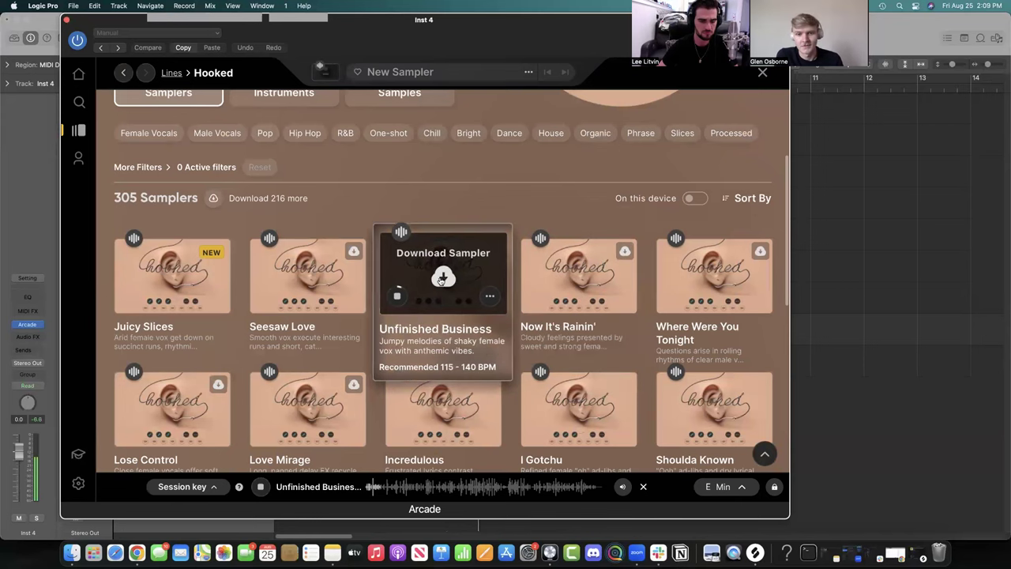
Download and load the Unfinished Business sampler and audition its vocal samples with Musical Typing at octave C2.
click(444, 279)
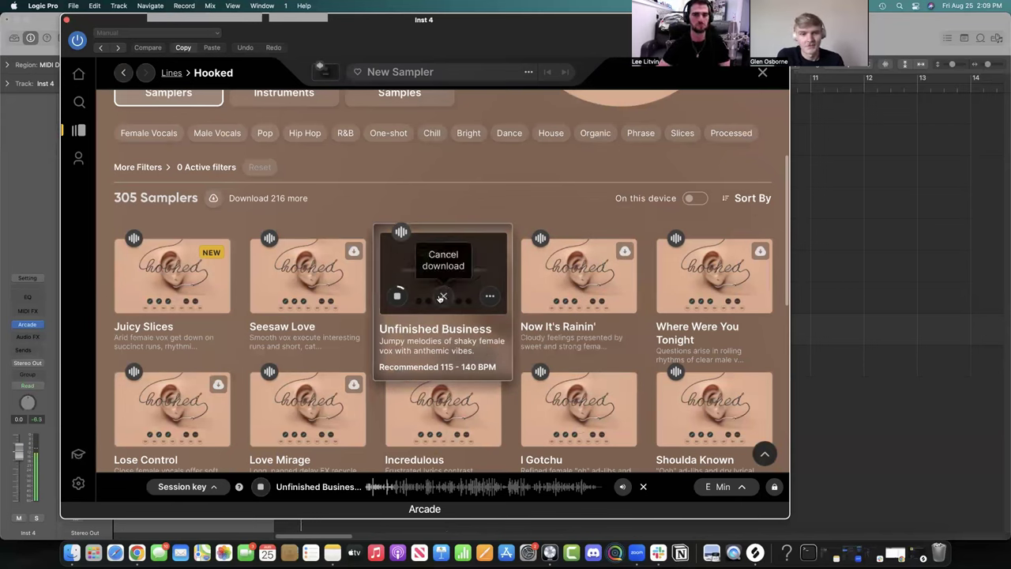
click(445, 281)
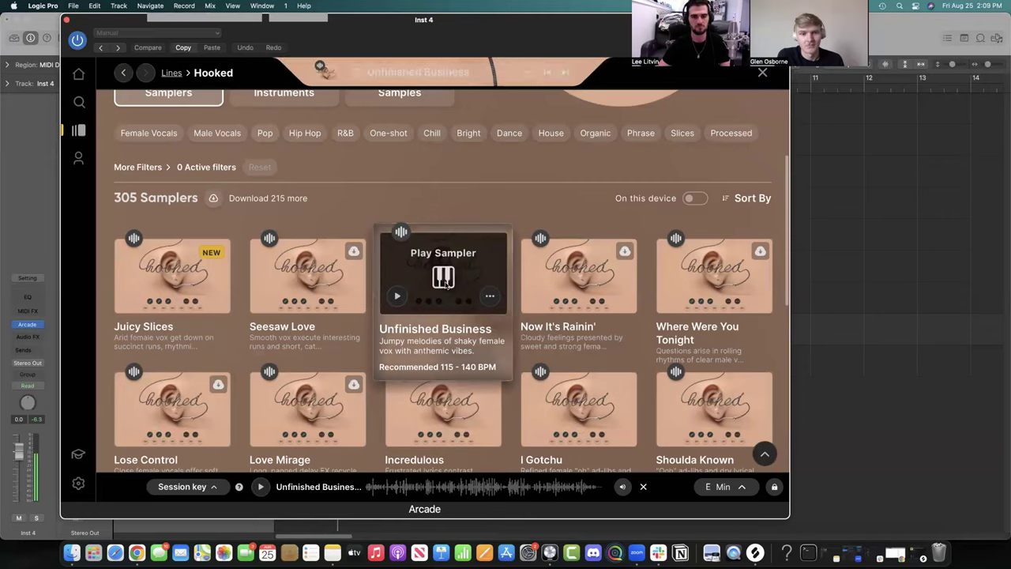
key(super+k)
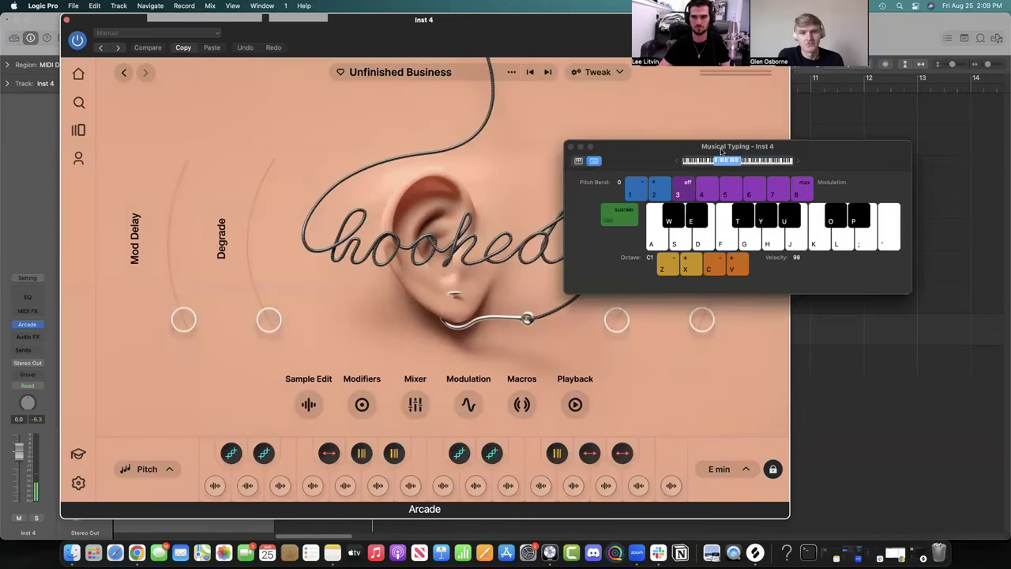
drag(742, 167, 750, 166)
key(a)
key(s)
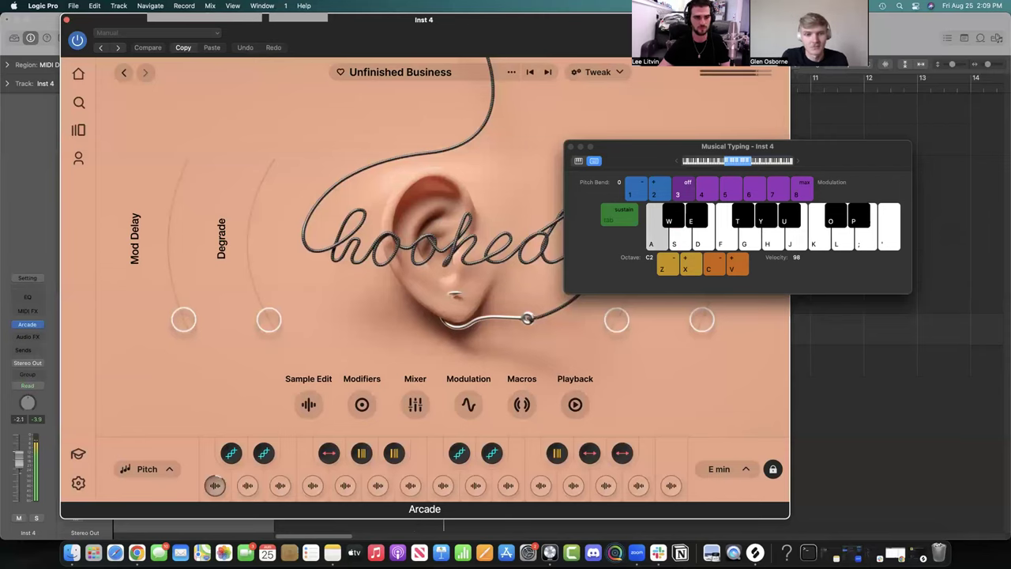
Lower the Inst 4 volume to about -11.8 dB while auditioning the Unfinished Business vocal samples, and close the Arcade window.
click(16, 501)
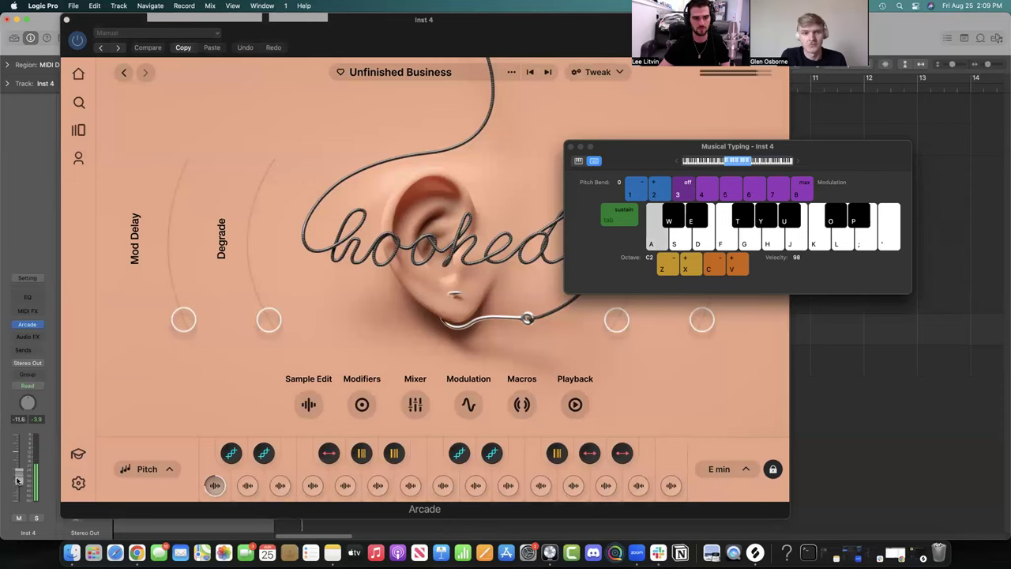
key(d)
key(f)
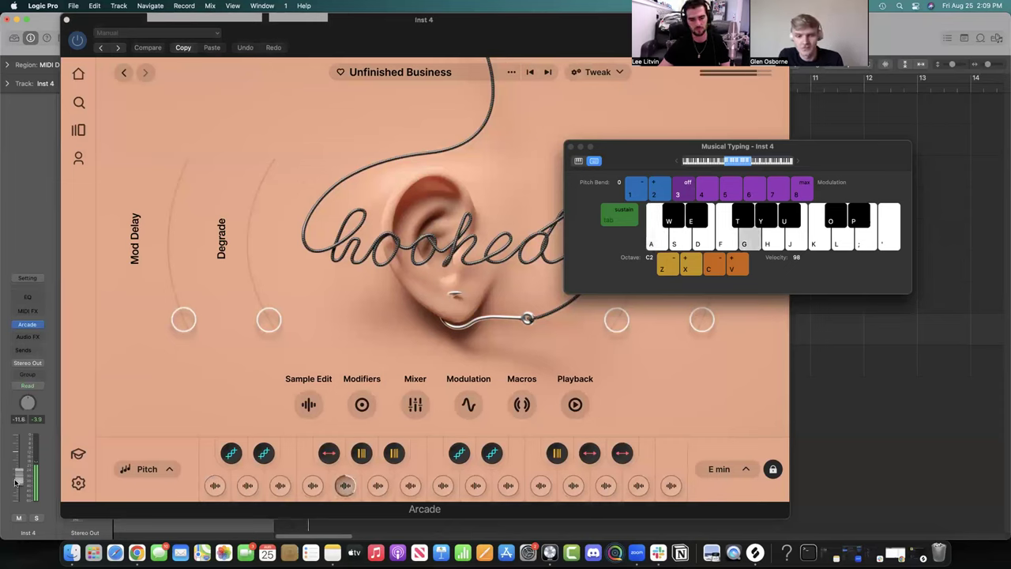
key(f)
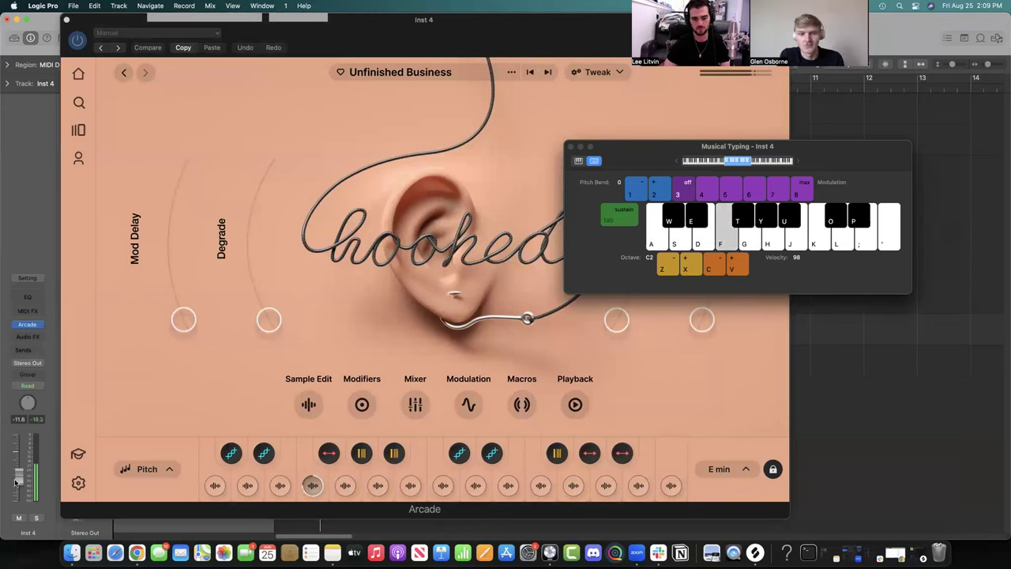
key(h)
key(j)
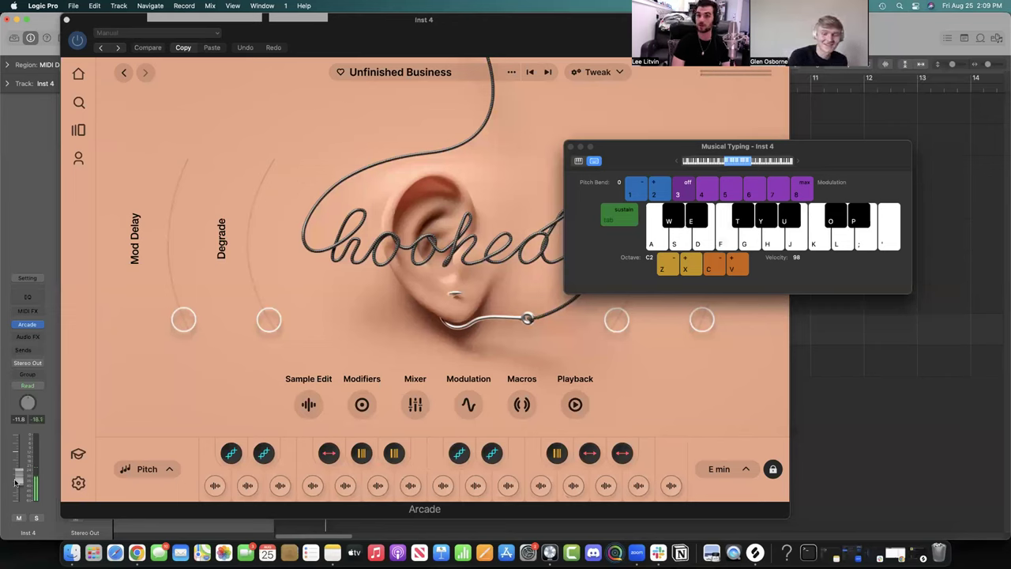
key(h)
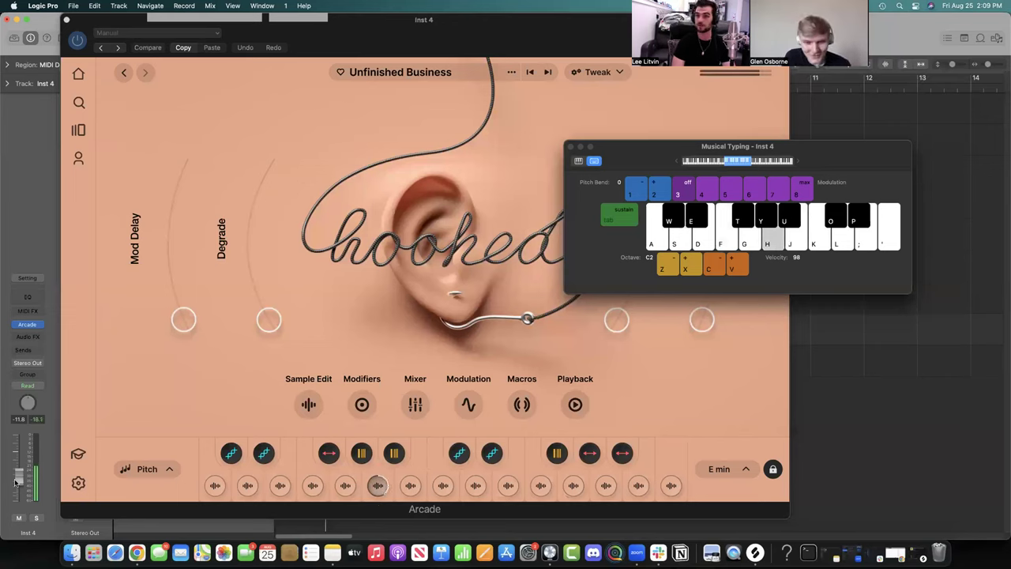
key(f)
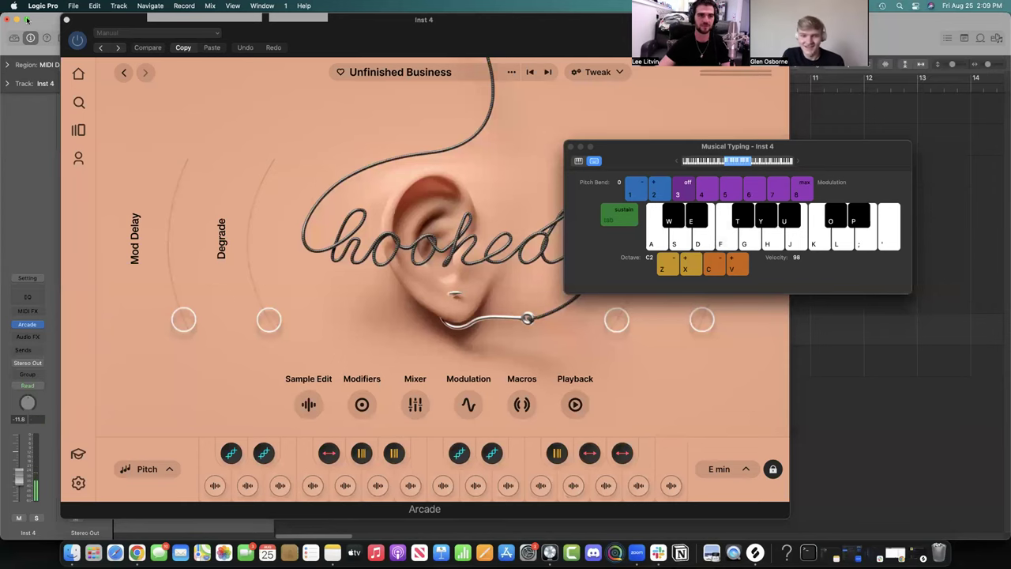
click(66, 21)
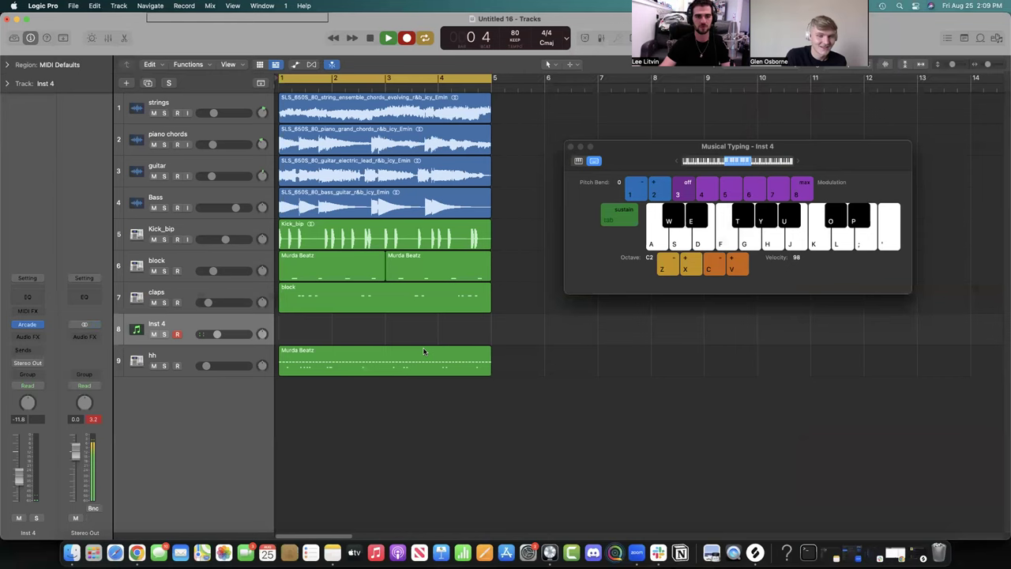
Try recording a take of long held vocal samples on Inst 4 with its volume at -15.6 dB, and delete the recorded region.
key(f)
drag(217, 334, 213, 334)
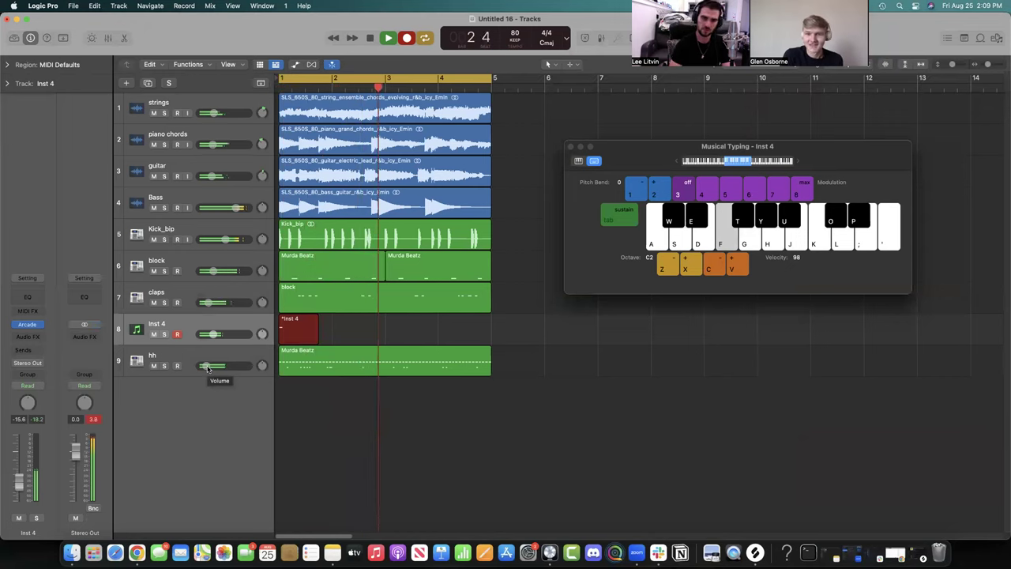
key(h)
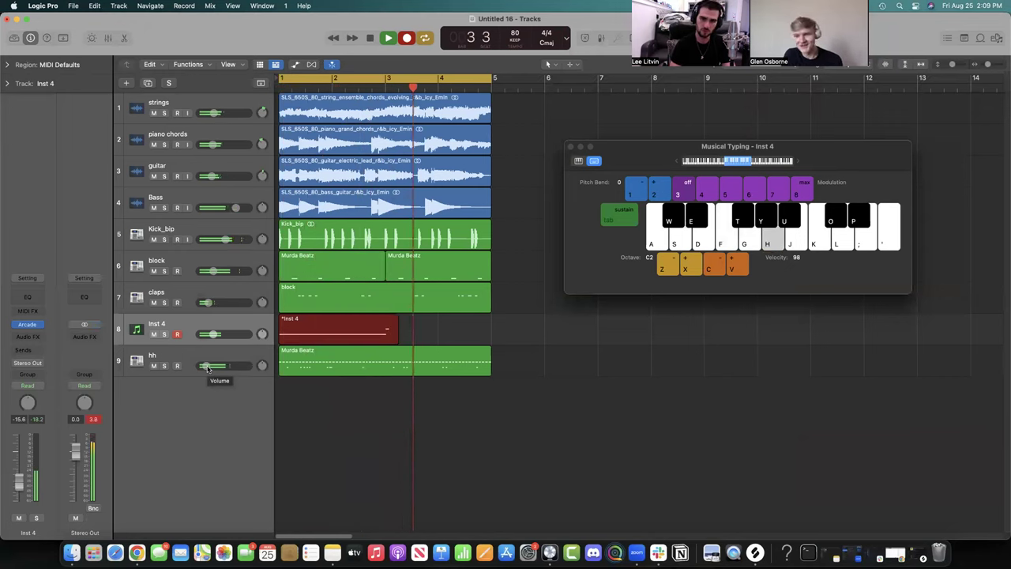
key(space)
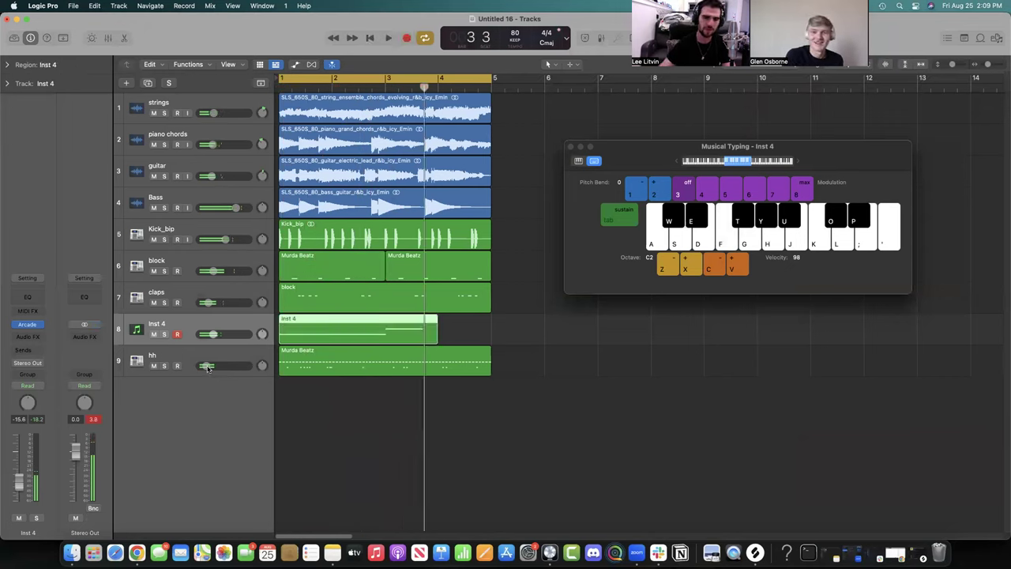
key(Delete)
Lower the Inst 4 volume to -19.0 dB and rehearse a vocal chop pattern with Musical Typing at octave C2.
drag(228, 335, 224, 336)
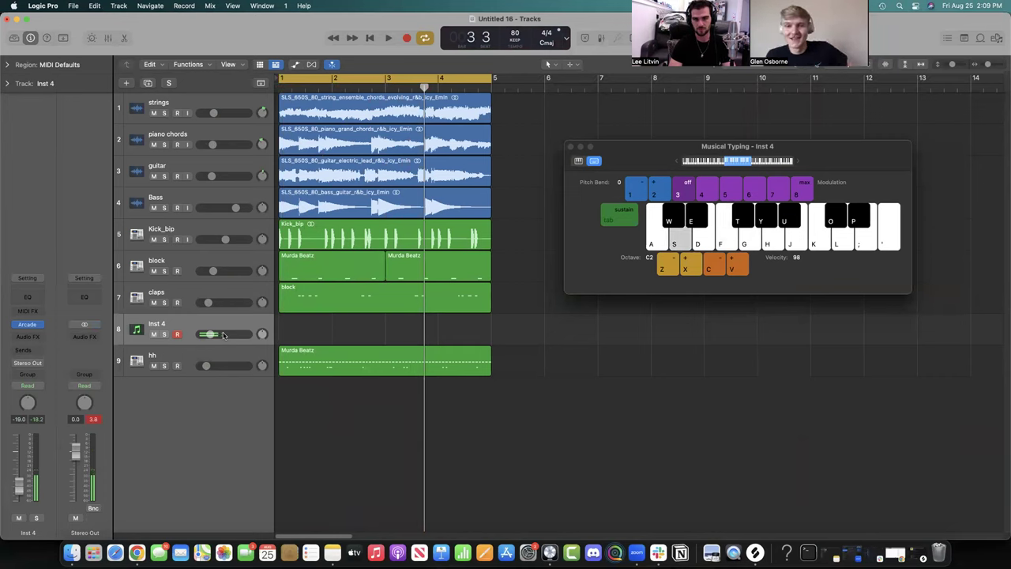
key(d)
key(a)
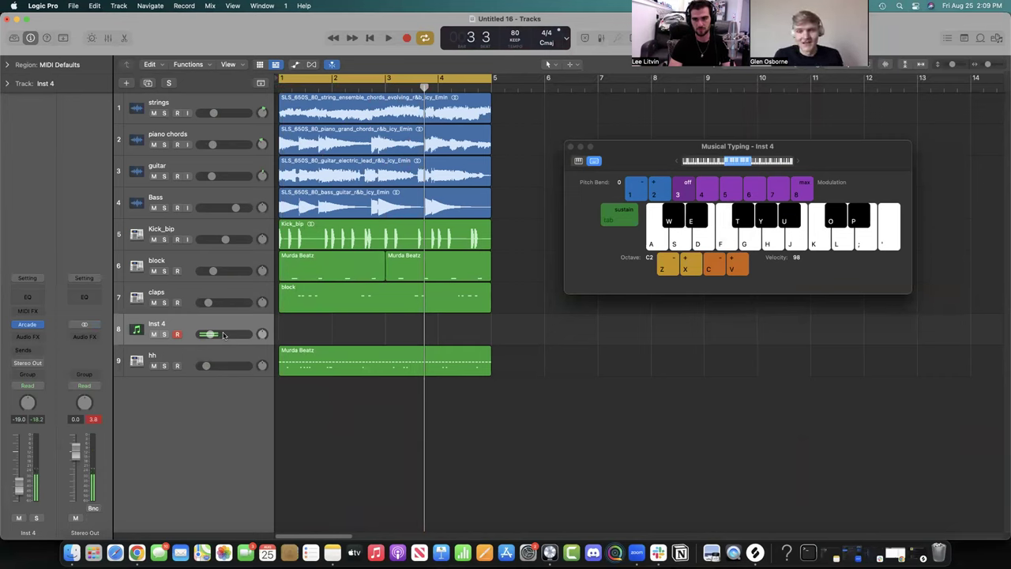
key(d)
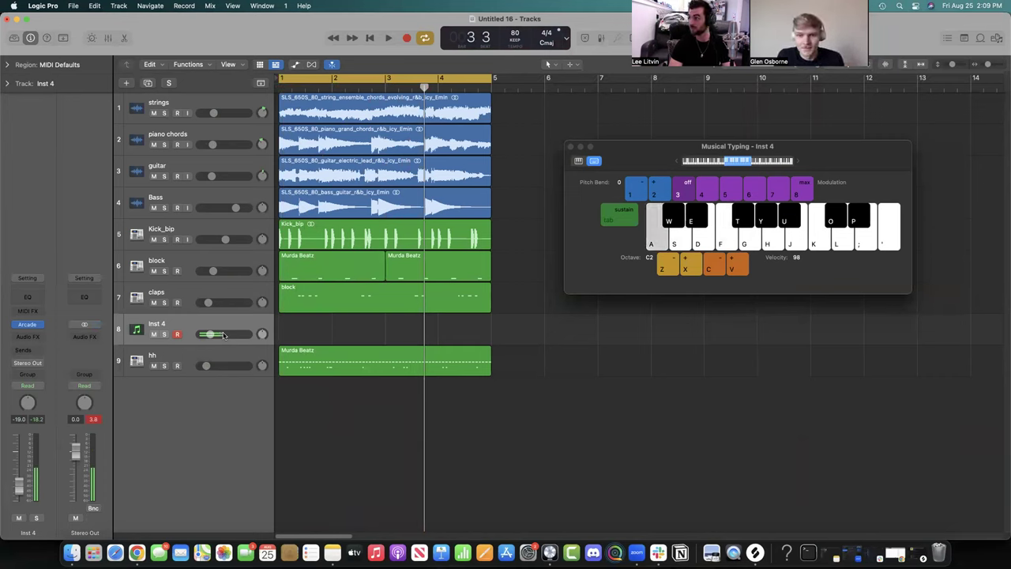
key(a)
key(f)
key(s)
key(a)
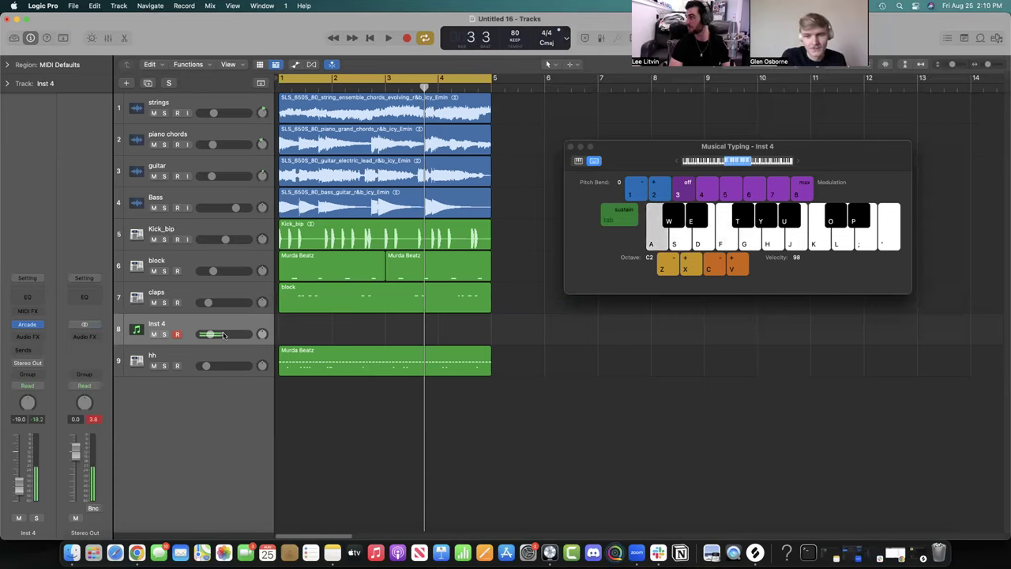
key(f)
key(d)
key(f)
key(g)
key(a)
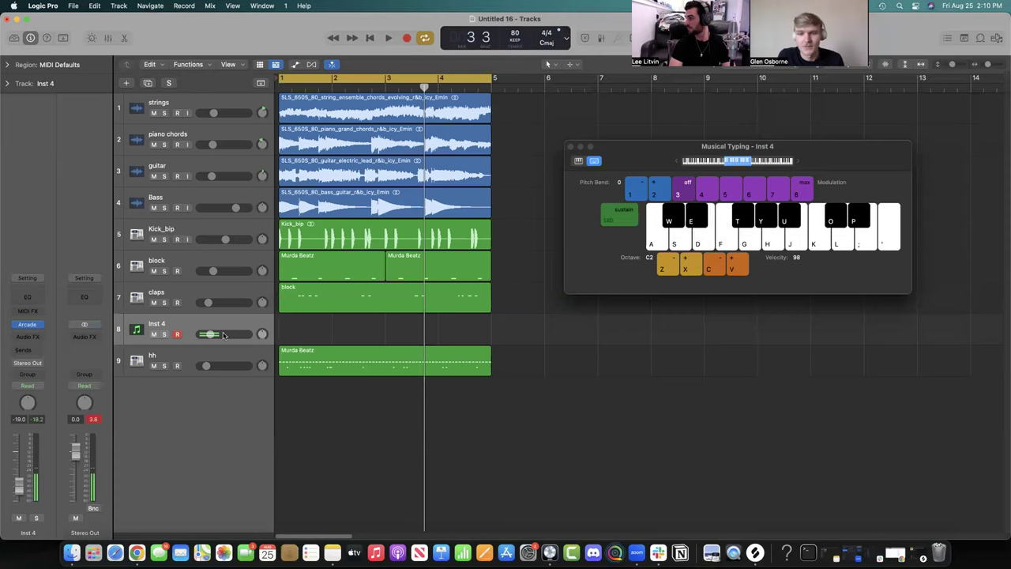
Record a four-bar vocal chop pattern on Inst 4 from bar 1 over the beat, and close Musical Typing.
key(r)
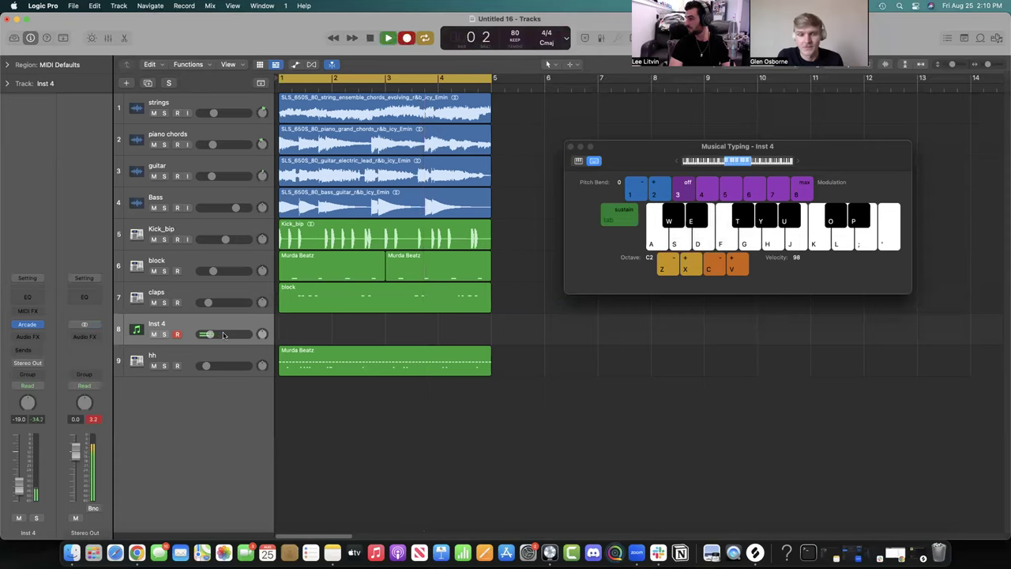
key(f)
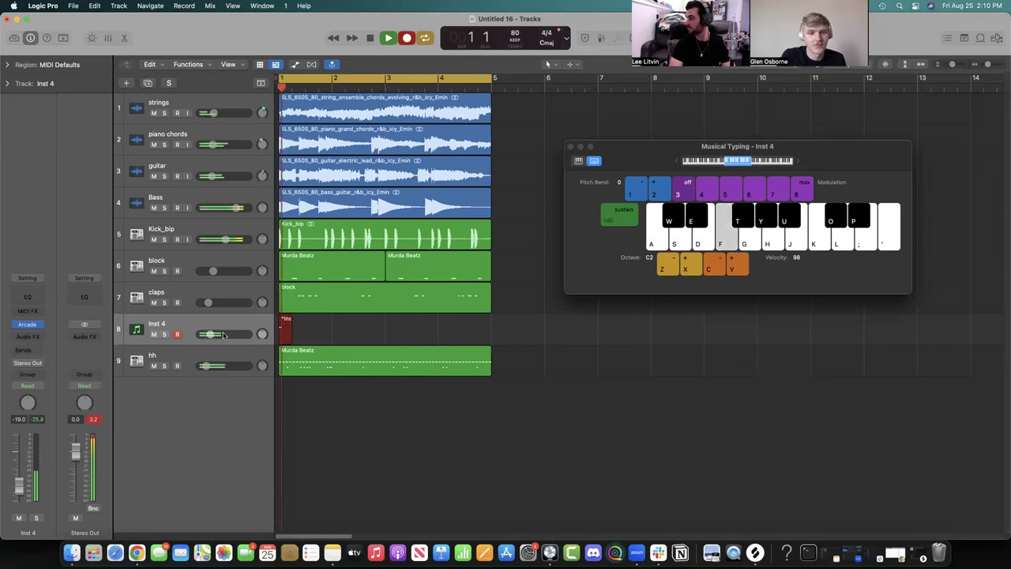
key(a)
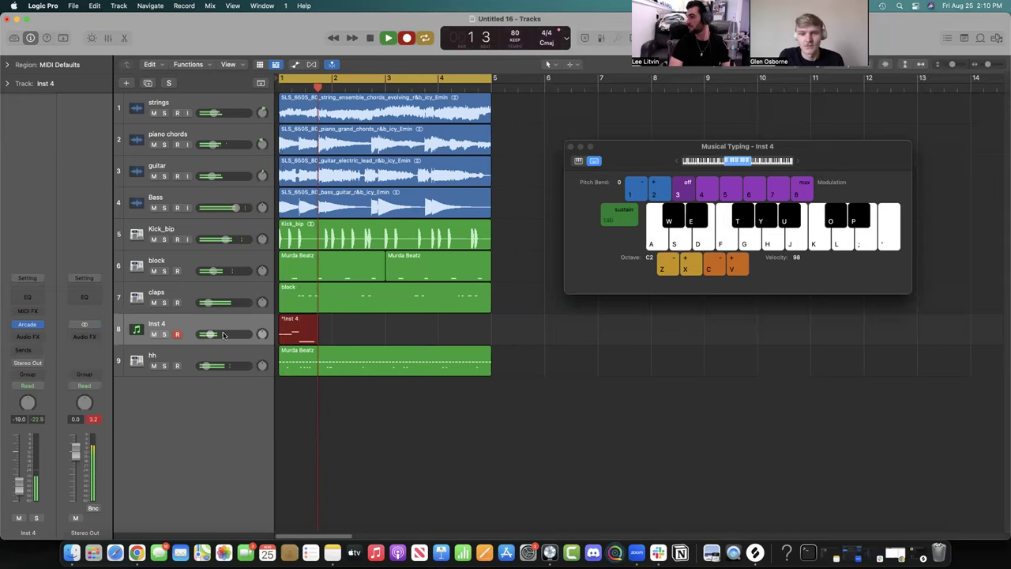
key(a)
key(a)
key(a)
key(f)
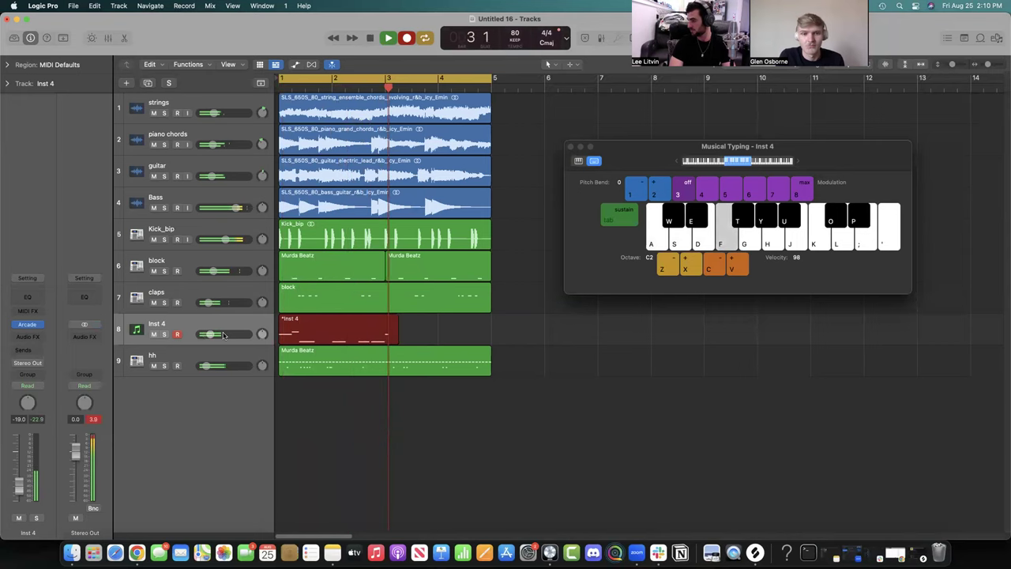
key(f)
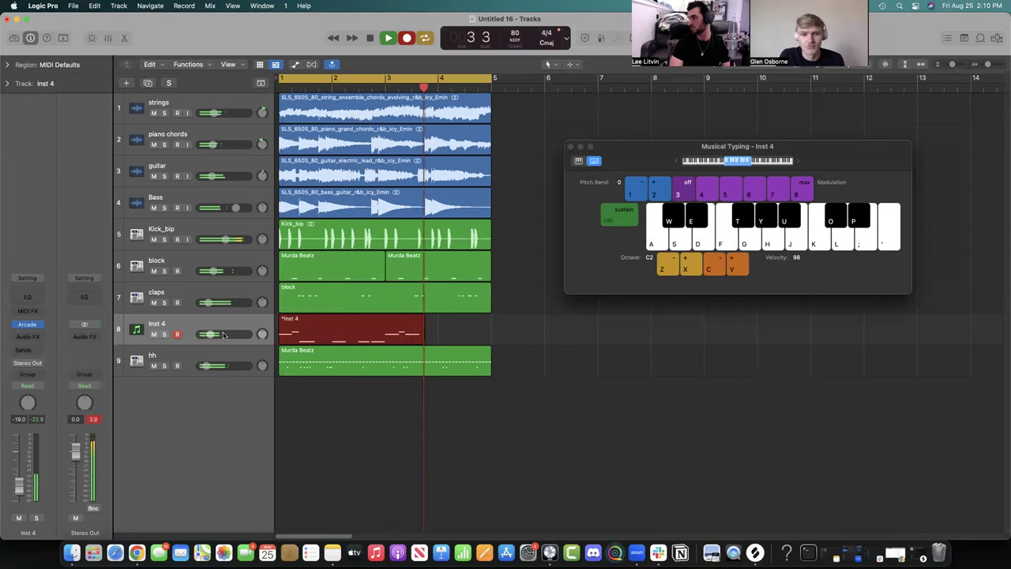
key(f)
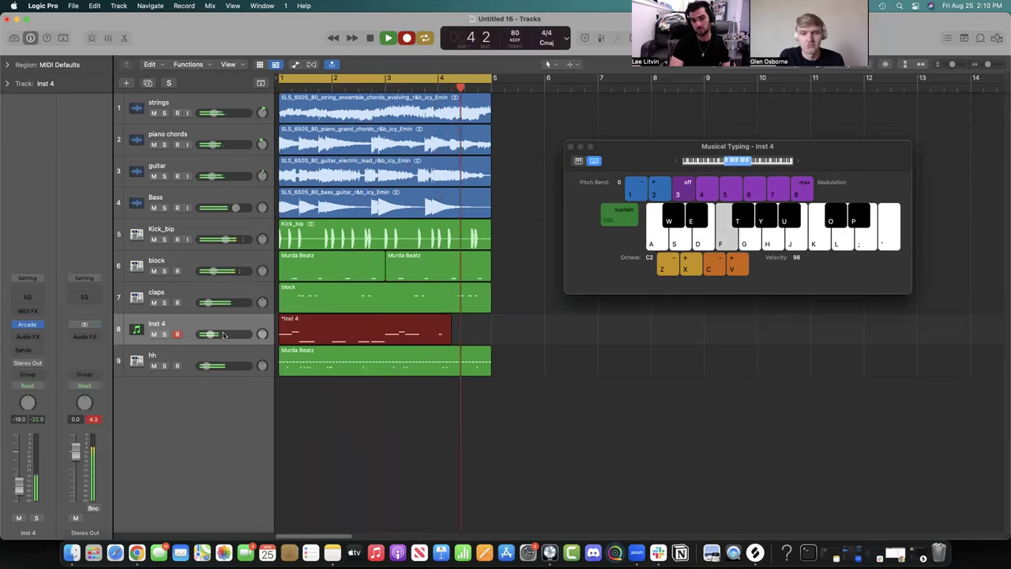
key(space)
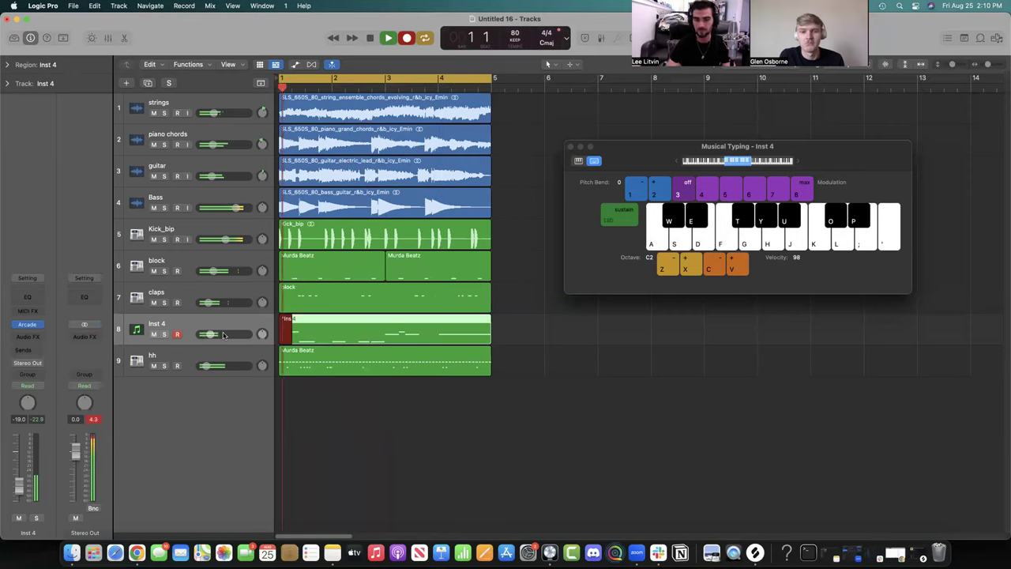
click(571, 148)
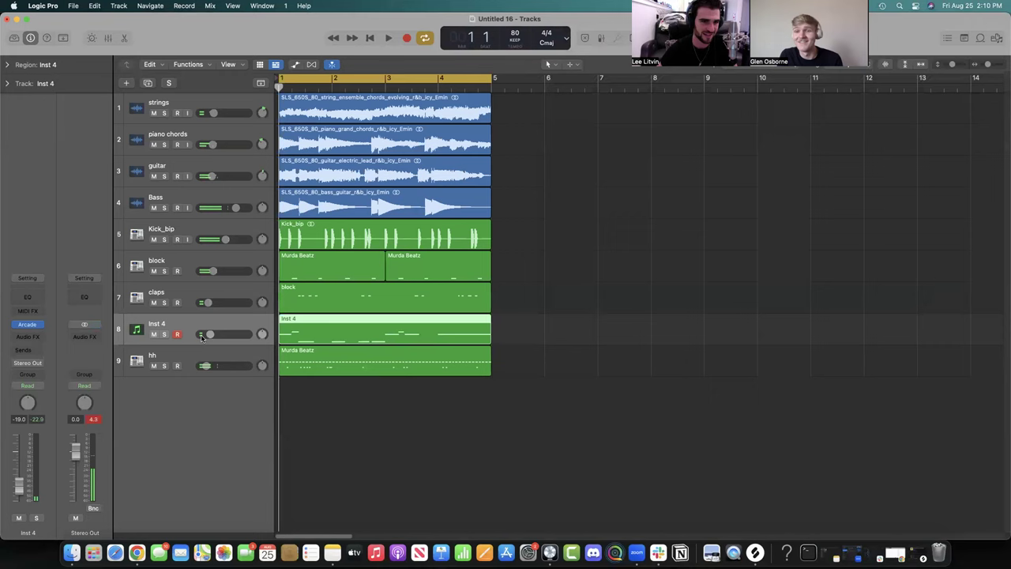
Rename the Inst 4 track as Vocal Chop and move it between the Bass and Kick_bip tracks during playback.
key(space)
double_click(178, 324)
text(Vocal Chop)
key(Return)
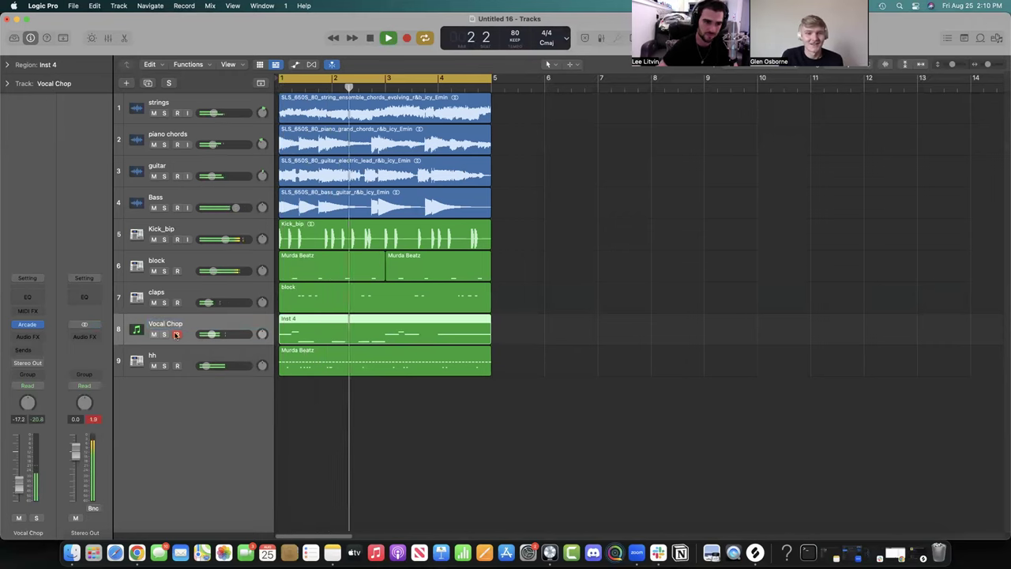
drag(200, 335, 200, 234)
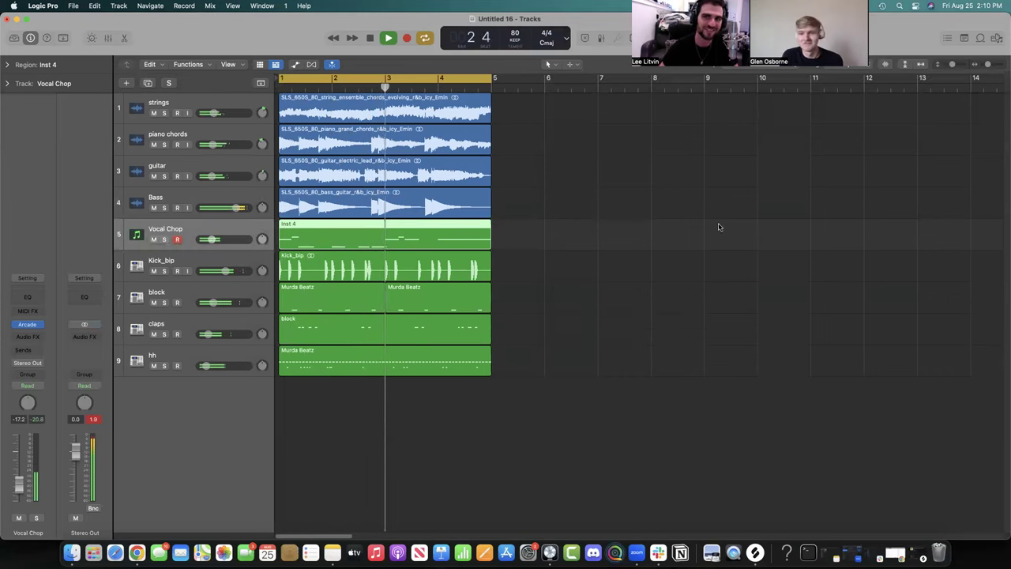